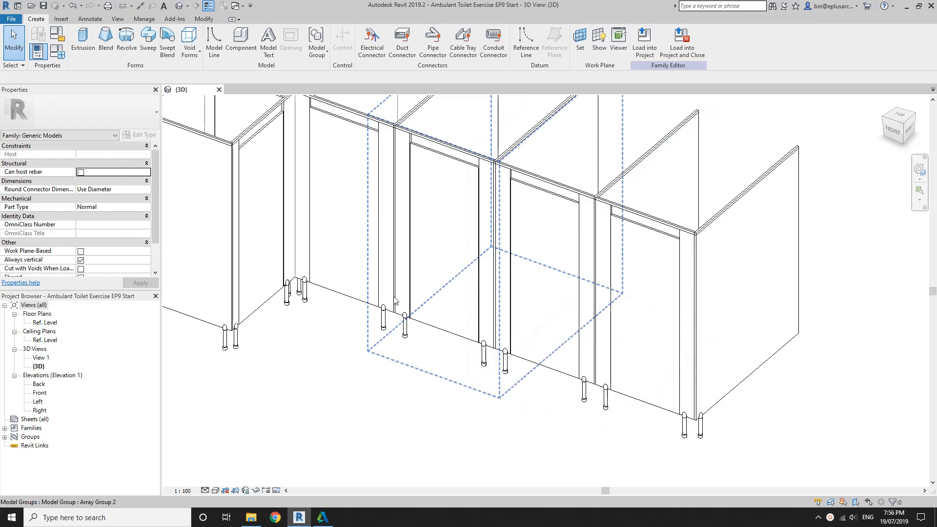
Step: Create a new family from the Metric Generic Model template
middle_click_drag(395, 300, 420, 237, "shift")
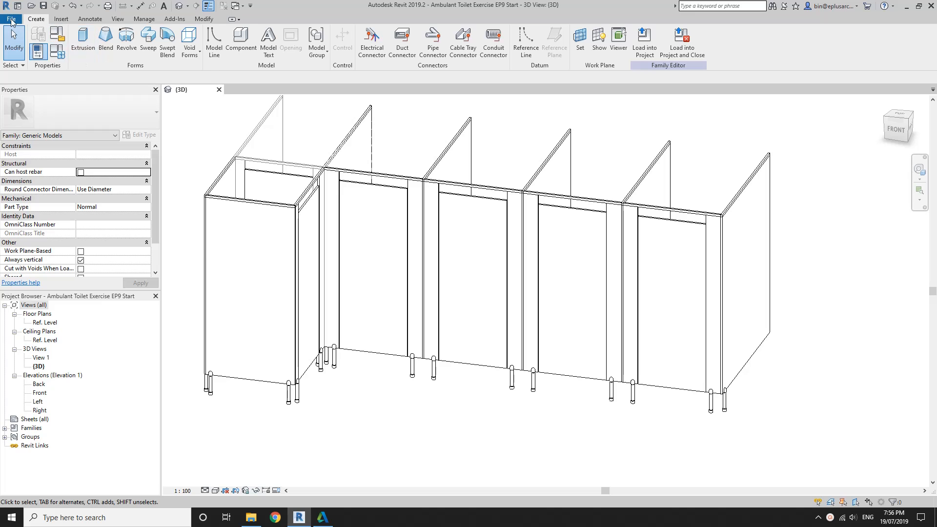
left_click(11, 19)
mouse_move(30, 78)
left_click(108, 83)
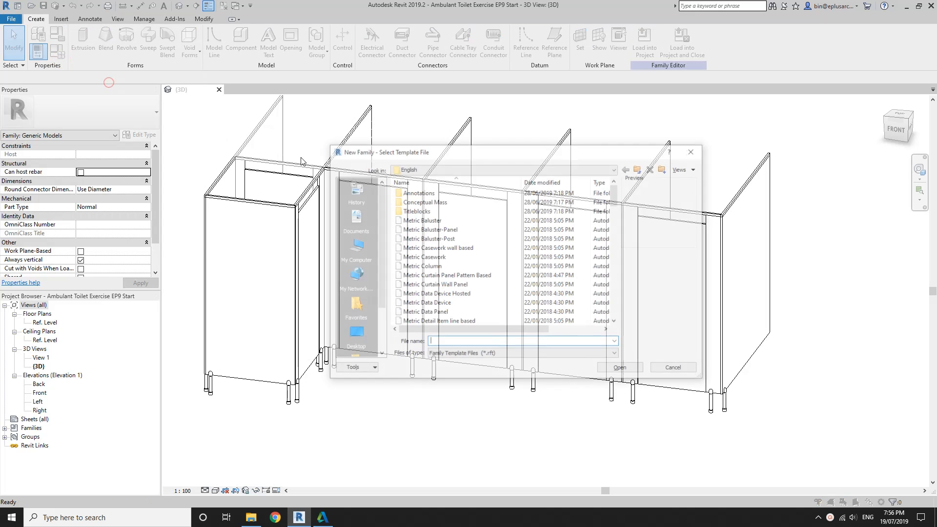
left_click(615, 248)
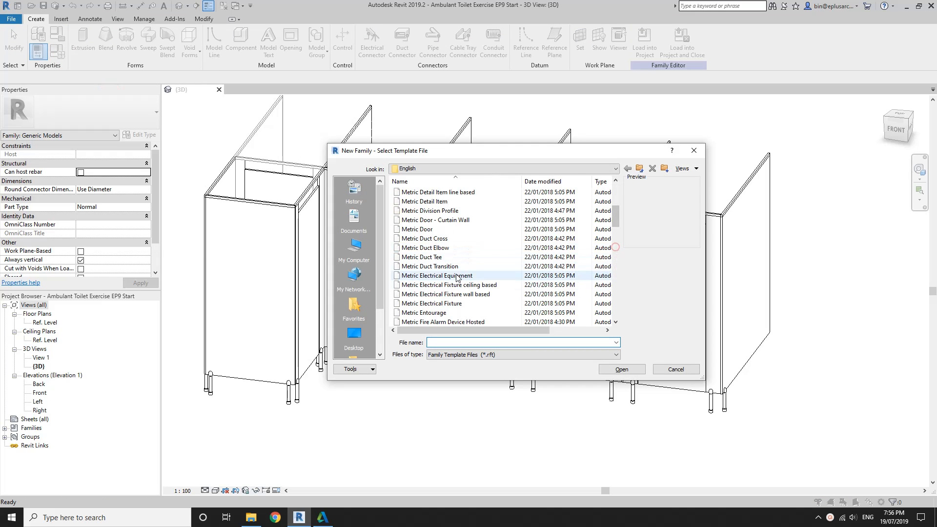
scroll(446, 277, "down", 3)
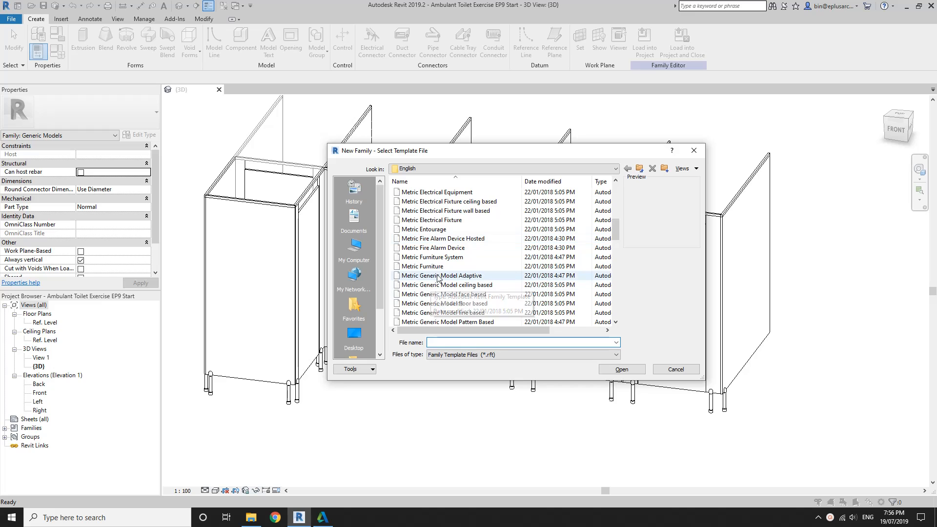
scroll(439, 280, "down", 2)
left_click(488, 303)
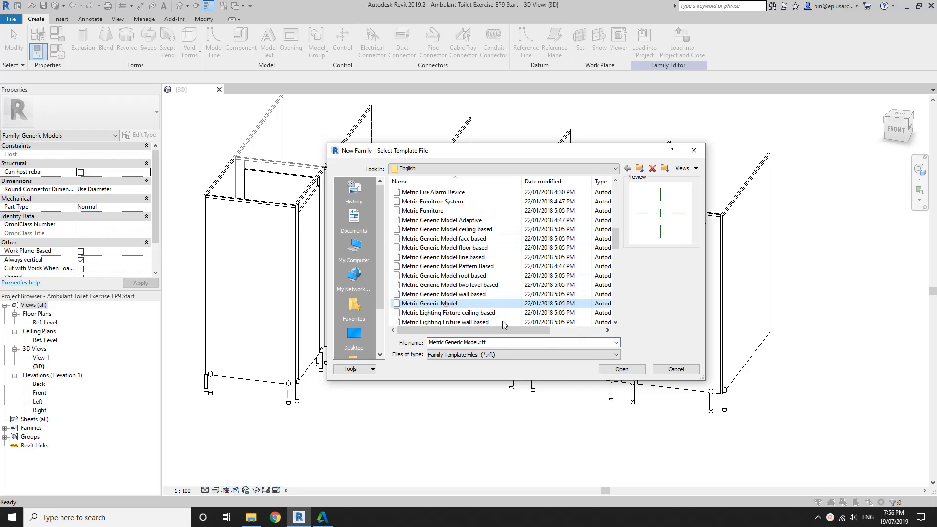
key("Return")
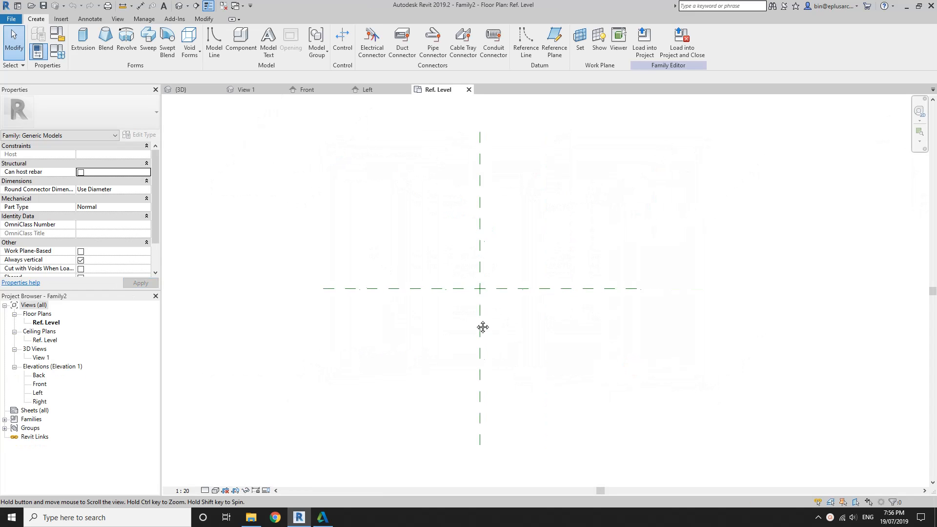
Step: Draw two short vertical and two short horizontal reference planes, one on each side of the centre planes in the floor plan
key("r")
key("p")
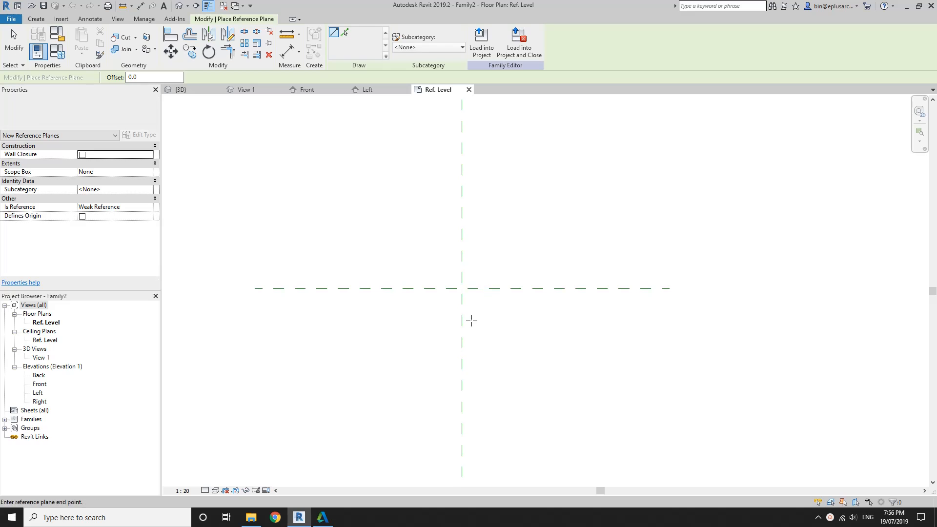
left_click(472, 321)
left_click(471, 231)
left_click(444, 318)
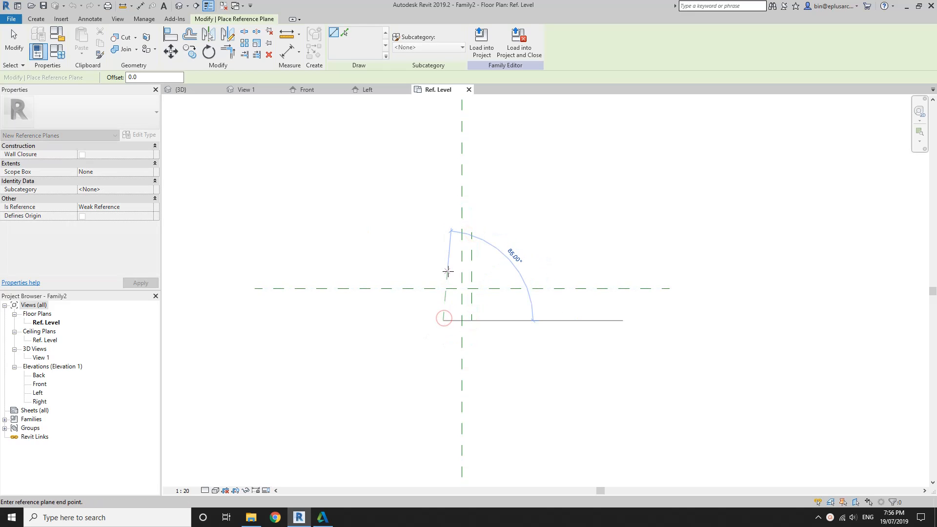
left_click(443, 271)
left_click(507, 277)
left_click(422, 276)
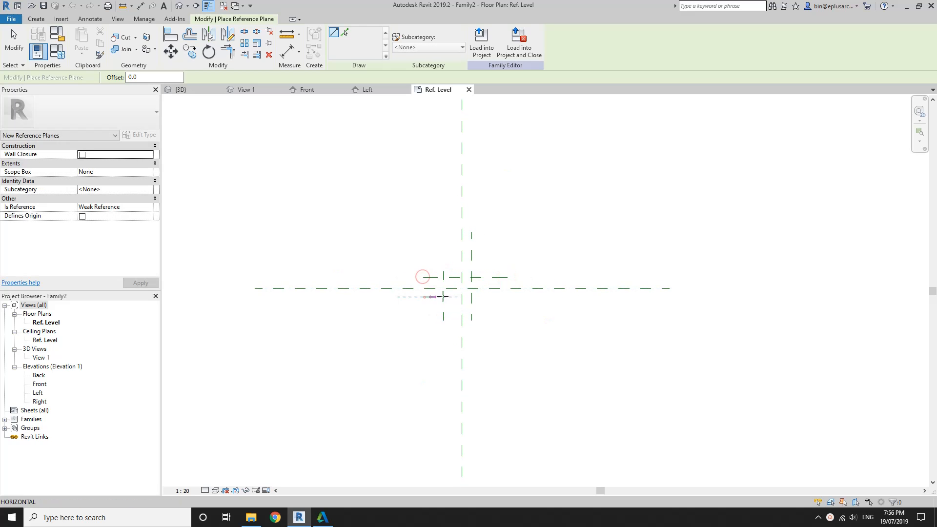
left_click(508, 296)
Step: Dimension the two new horizontal reference planes and the centre plane between them, and constrain the spacing as equal
middle_click_drag(508, 296, 502, 299)
key("d")
key("i")
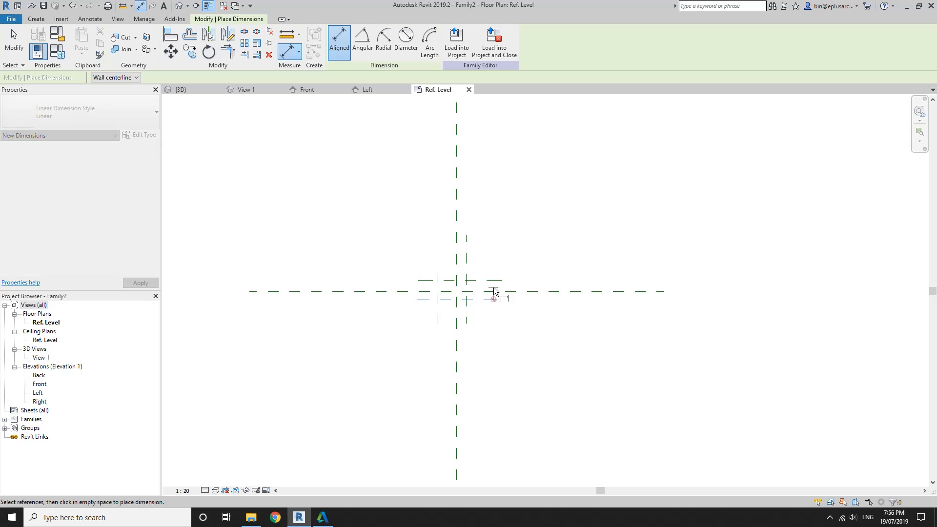
left_click(493, 292)
left_click(493, 281)
left_click(537, 265)
left_click(566, 291)
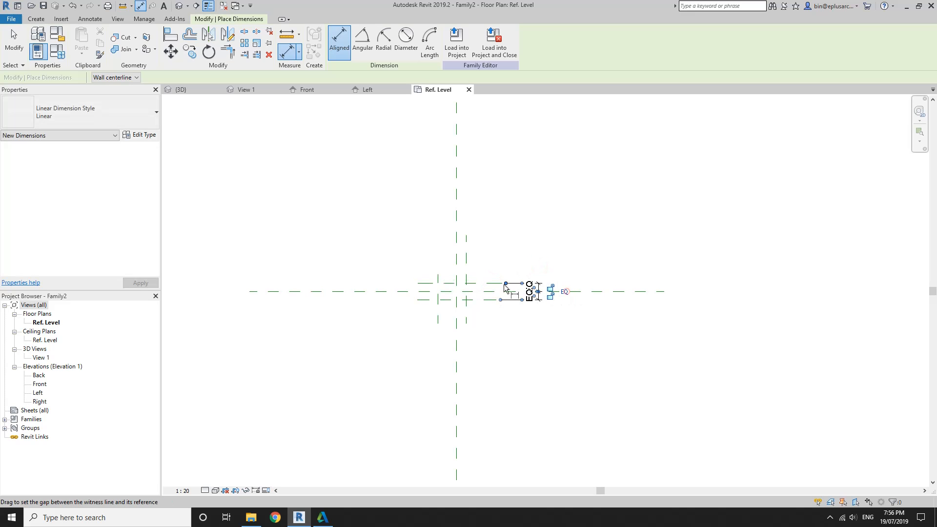
Step: Dimension the overall distance between the outer horizontal reference planes and label it with a new type parameter named Thickness
left_click(498, 282)
left_click(489, 299)
left_click(562, 305)
key("Escape")
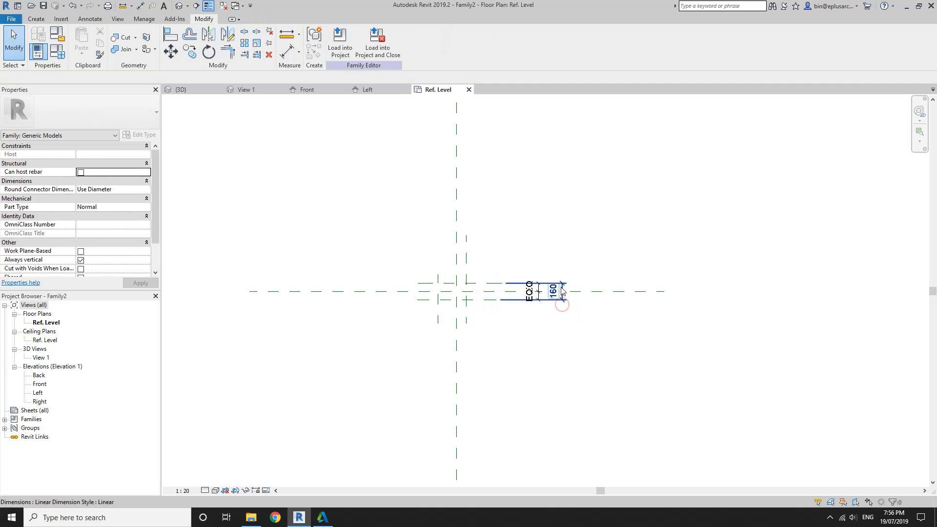
left_click(562, 291)
left_click(432, 43)
type("Thickness")
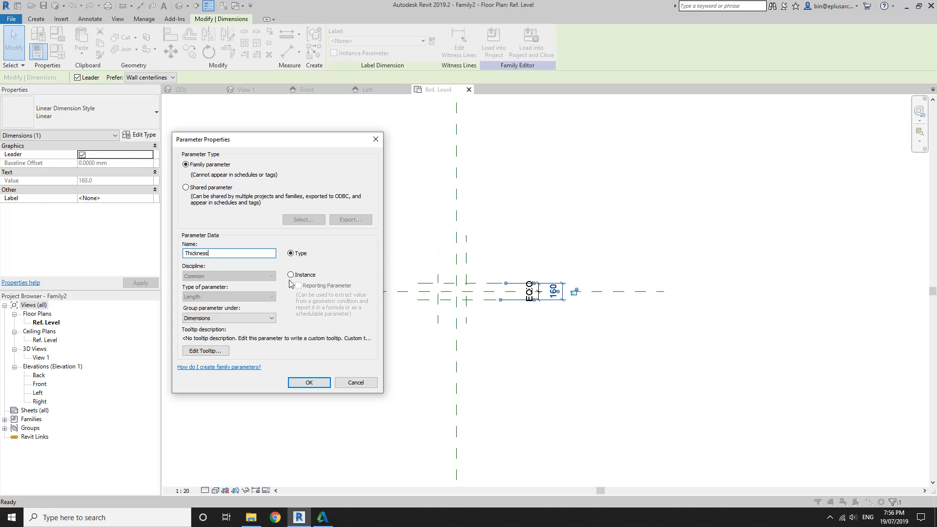
left_click(309, 384)
Step: Dimension the two new vertical reference planes and the centre plane between them, and constrain the spacing as equal
scroll(487, 303, "up", 3)
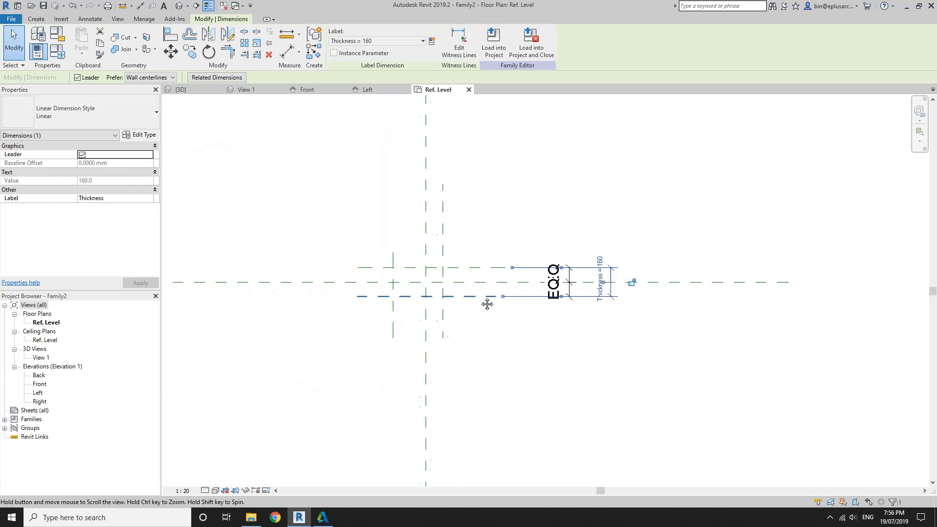
key("d")
key("i")
left_click(430, 241)
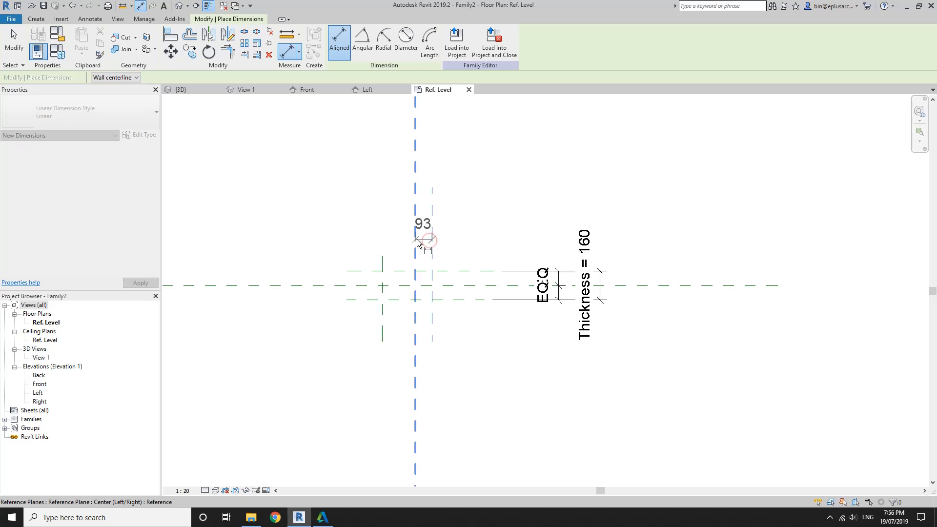
left_click(416, 239)
left_click(383, 263)
left_click(385, 218)
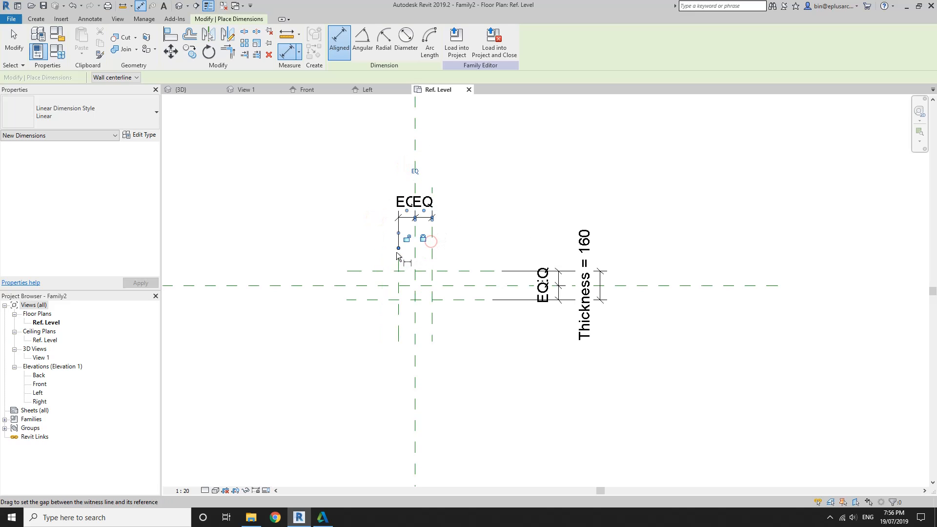
Step: Dimension the overall distance between the outer vertical reference planes and label it with a new type parameter named Width
left_click(431, 256)
left_click(398, 264)
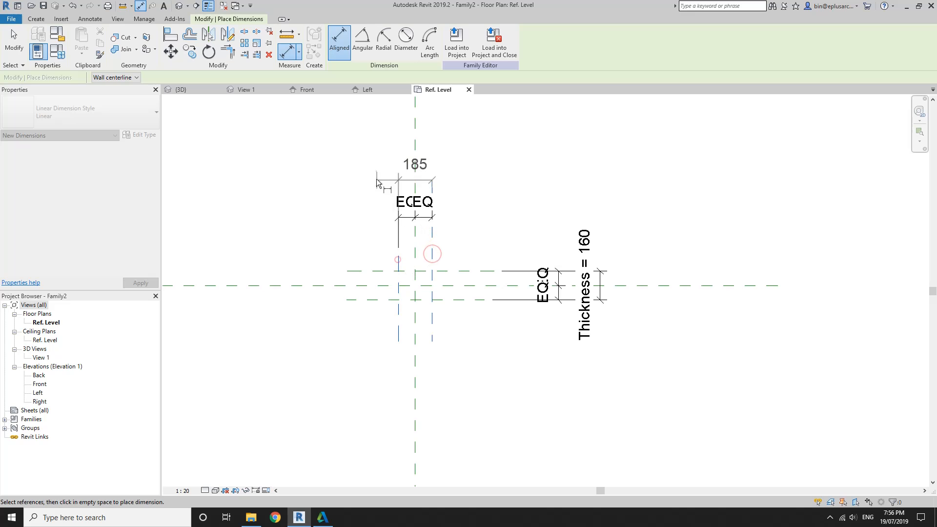
left_click(376, 179)
key("Escape")
left_click(432, 41)
type("Width")
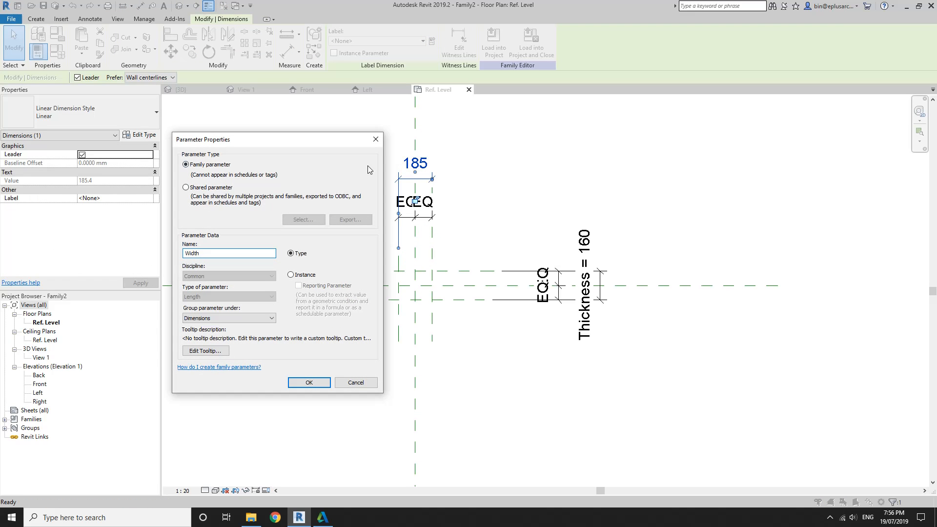
left_click(306, 384)
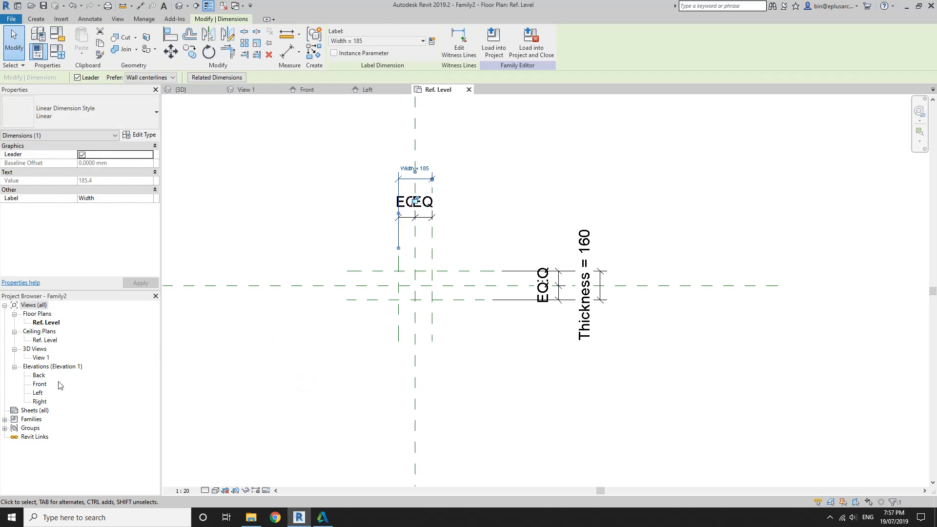
Step: Draw a horizontal reference plane about 482 mm above Ref. Level in the Front elevation
double_click(39, 383)
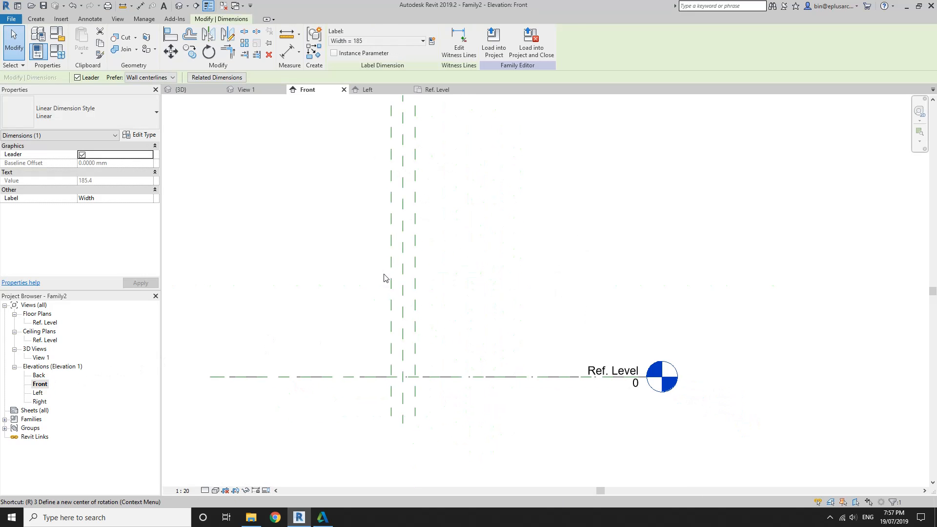
key("r")
key("p")
scroll(385, 281, "up", 2)
left_click(460, 320)
left_click(356, 320)
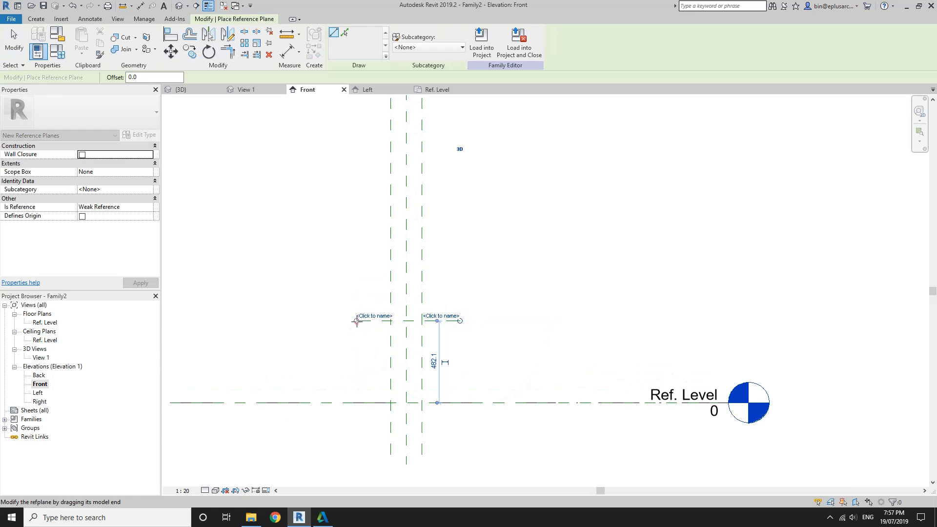
Step: Dimension the new reference plane from Ref. Level and label the dimension with a new type parameter named Height
key("d")
key("i")
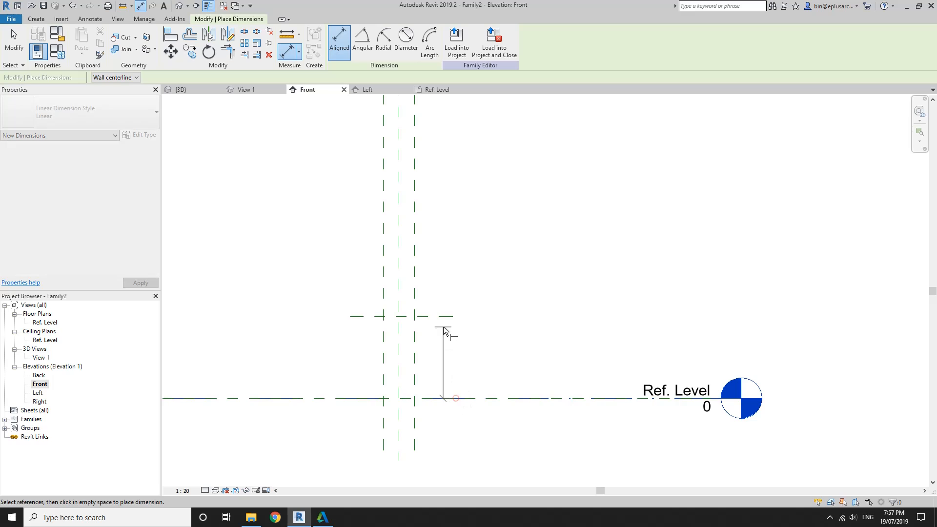
left_click(445, 316)
left_click(482, 355)
key("Escape")
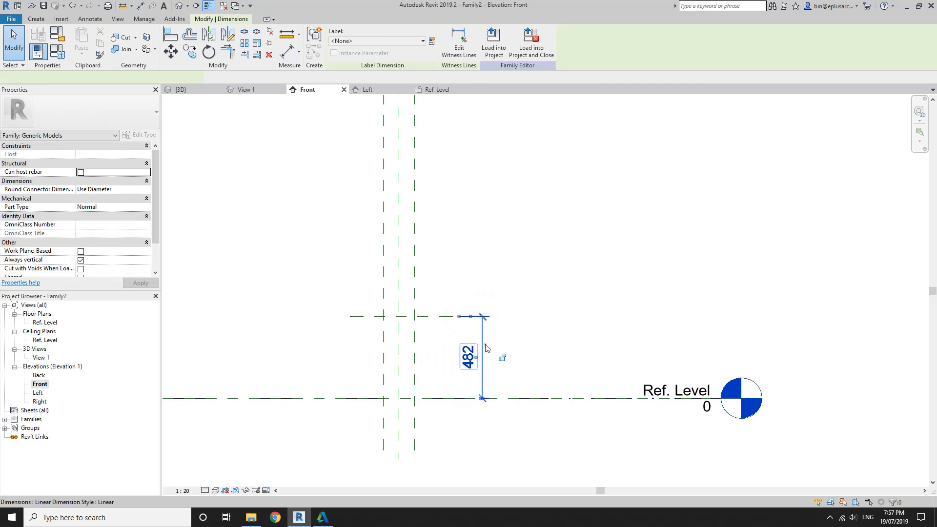
left_click(432, 41)
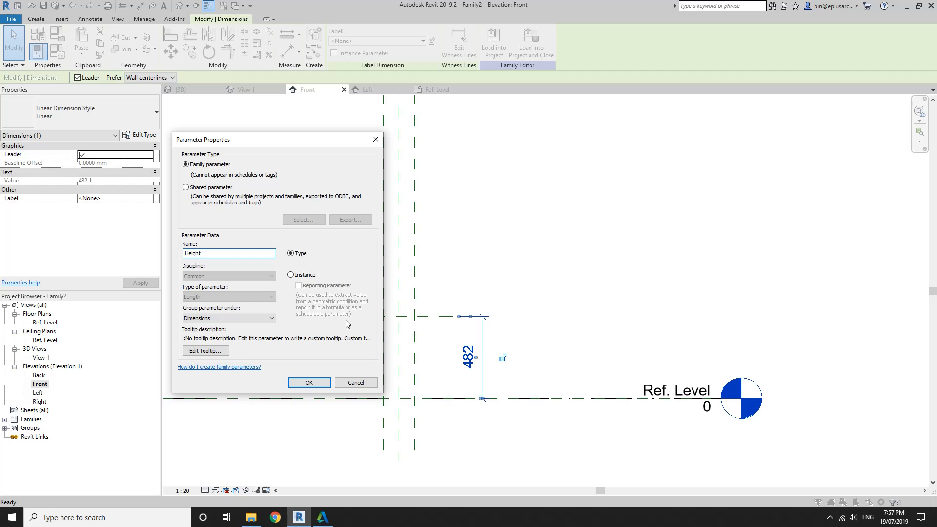
left_click(308, 382)
Step: Draw a second horizontal reference plane about 133 mm above Ref. Level, below the upper plane
scroll(445, 337, "up", 3)
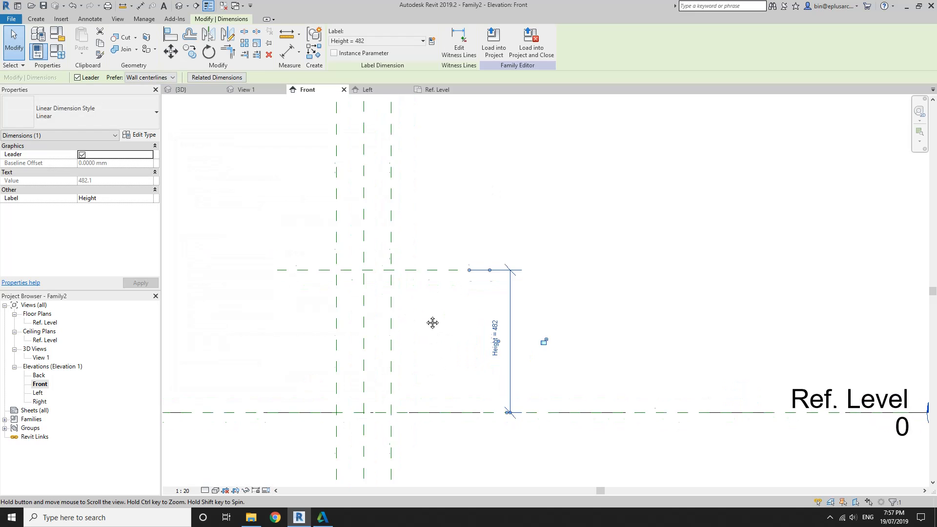
key("r")
key("p")
left_click(434, 365)
left_click(299, 365)
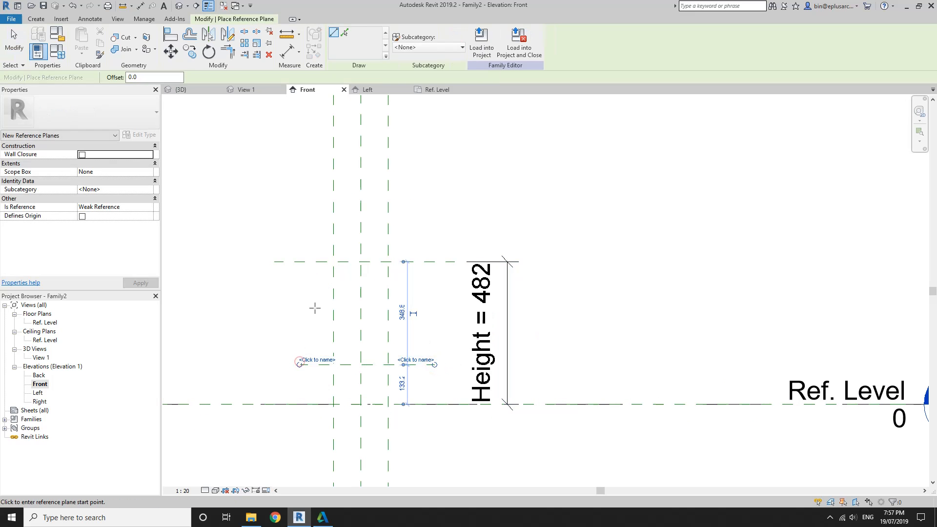
Step: Dimension the lower reference plane from Ref. Level and label the dimension with a new type parameter named Sill Height
key("d")
key("i")
left_click(417, 363)
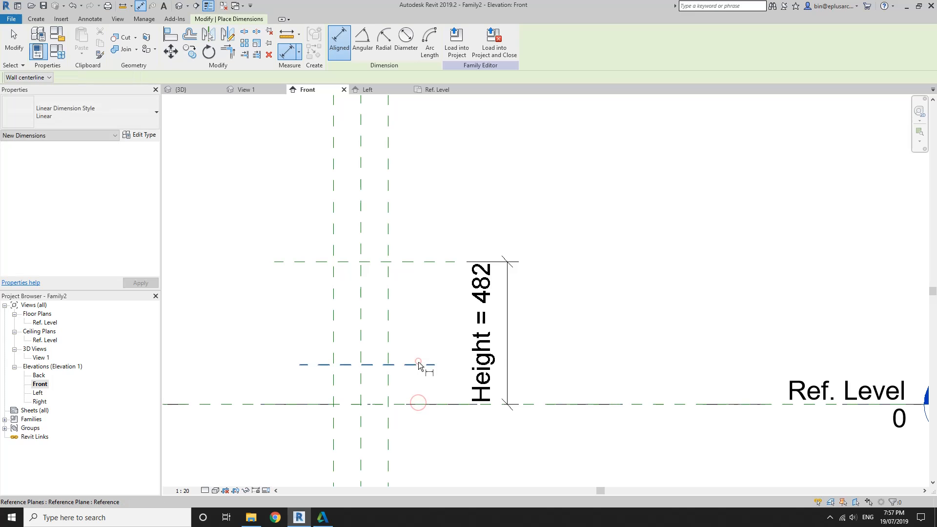
left_click(420, 404)
left_click(424, 386)
key("Escape")
key("Escape")
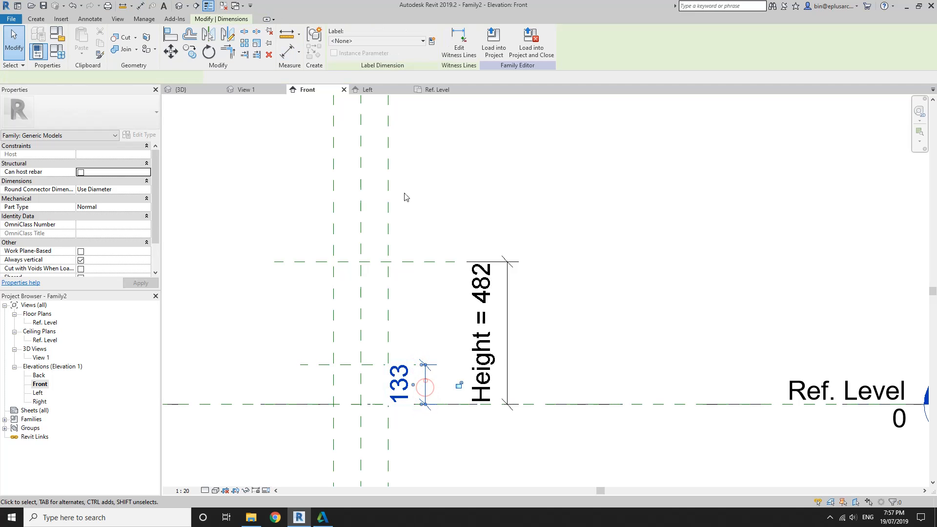
left_click(432, 40)
type("Sill Height")
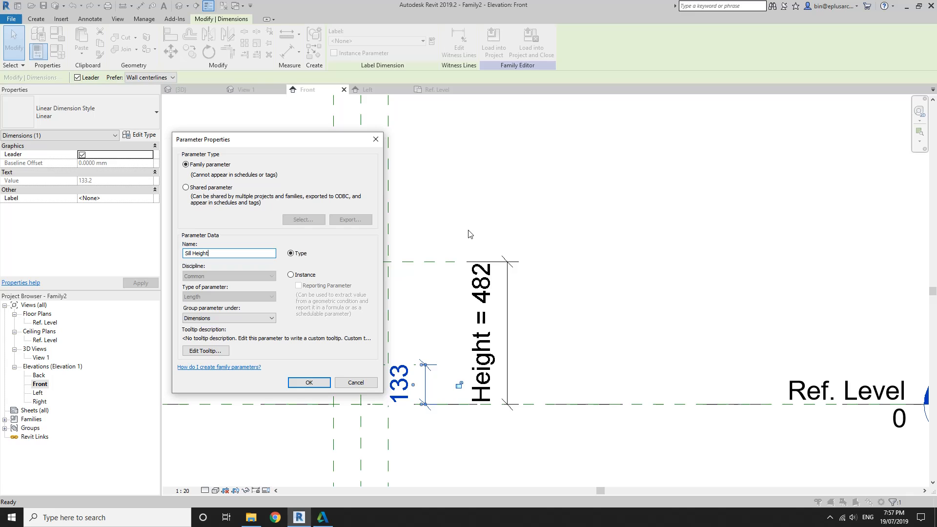
left_click(320, 383)
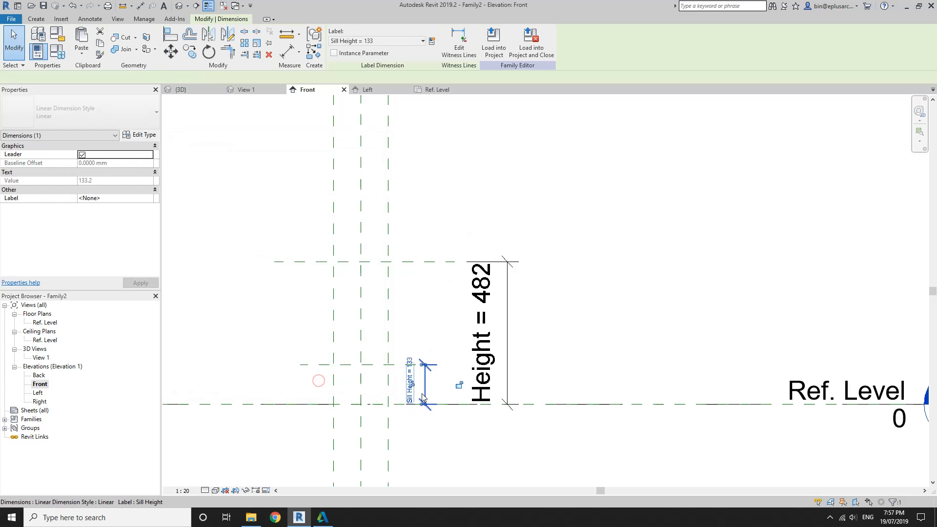
Step: Move the Height dimension's lower witness line from Ref. Level to the sill reference plane and reassign the Height label
middle_click_drag(314, 378, 296, 322)
key("Escape")
left_click(471, 285)
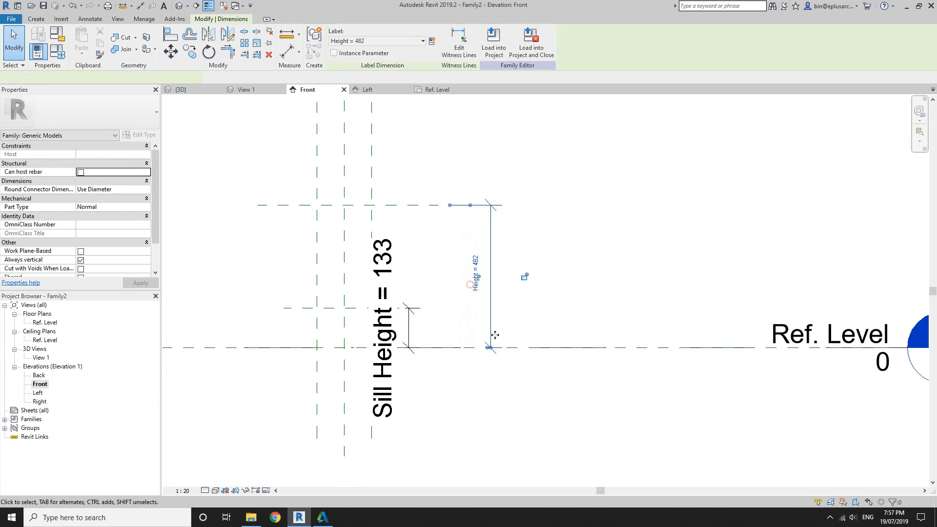
left_click_drag(490, 348, 358, 312)
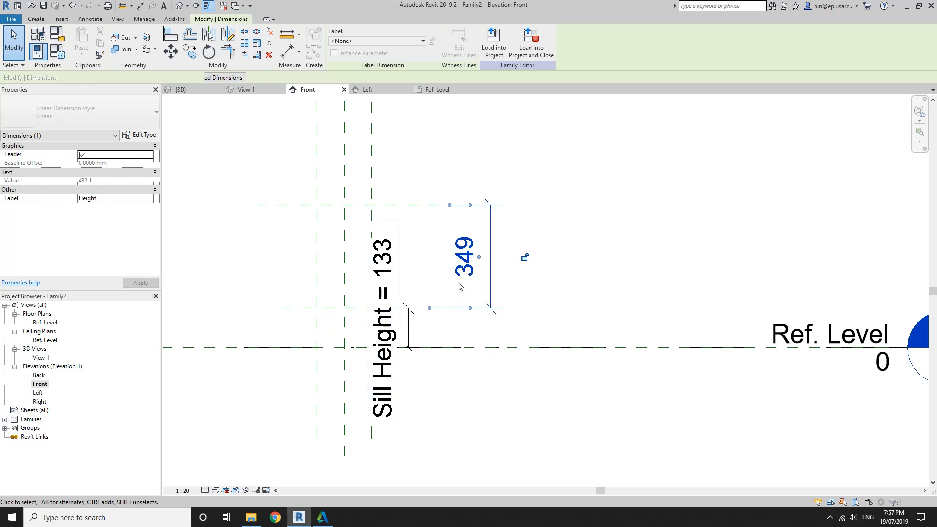
left_click(522, 287)
left_click(452, 264)
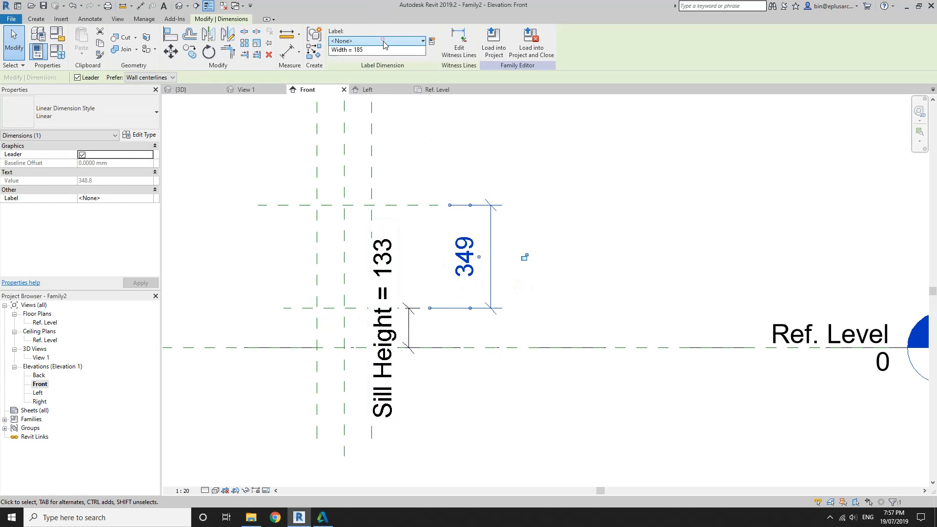
left_click(352, 79)
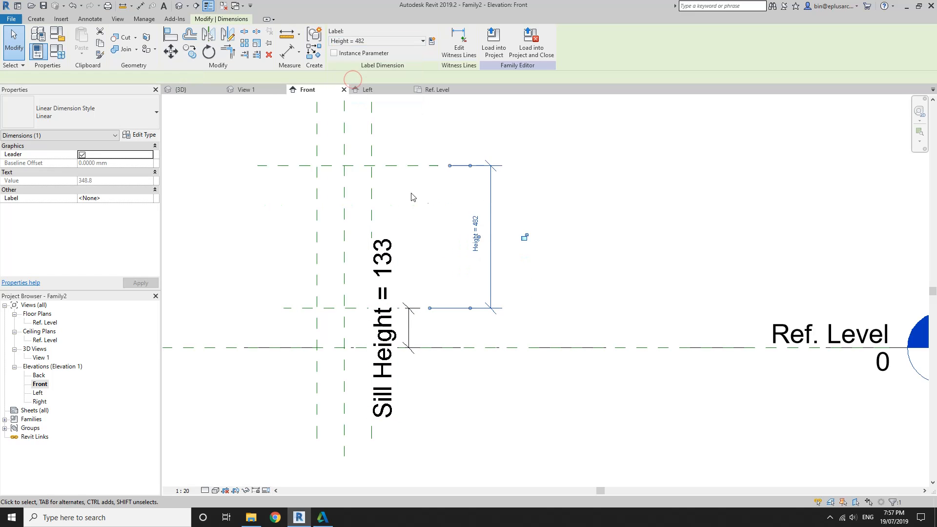
left_click(397, 226)
Step: In the Ref. Level plan, create a rectangular extrusion between the Width and Thickness reference planes, locking its sides to those planes
double_click(46, 323)
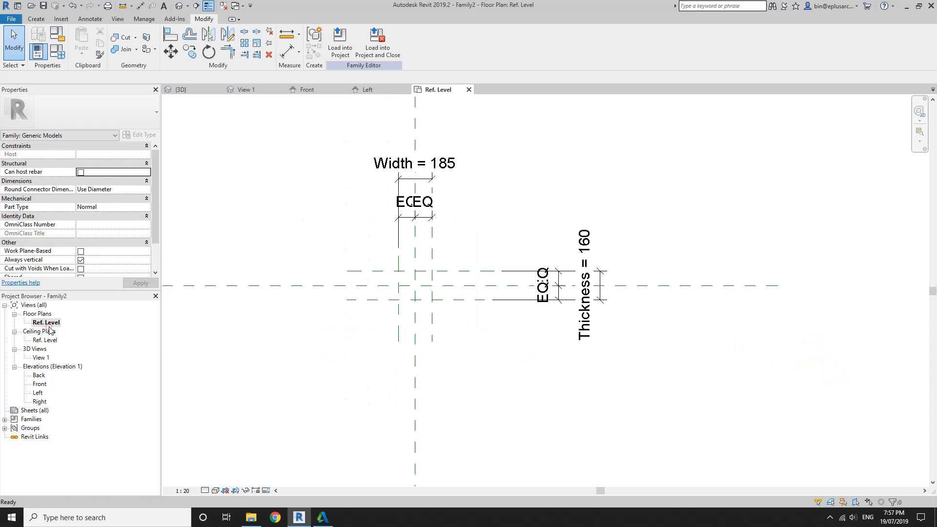
middle_click_drag(324, 259, 325, 281)
left_click(36, 18)
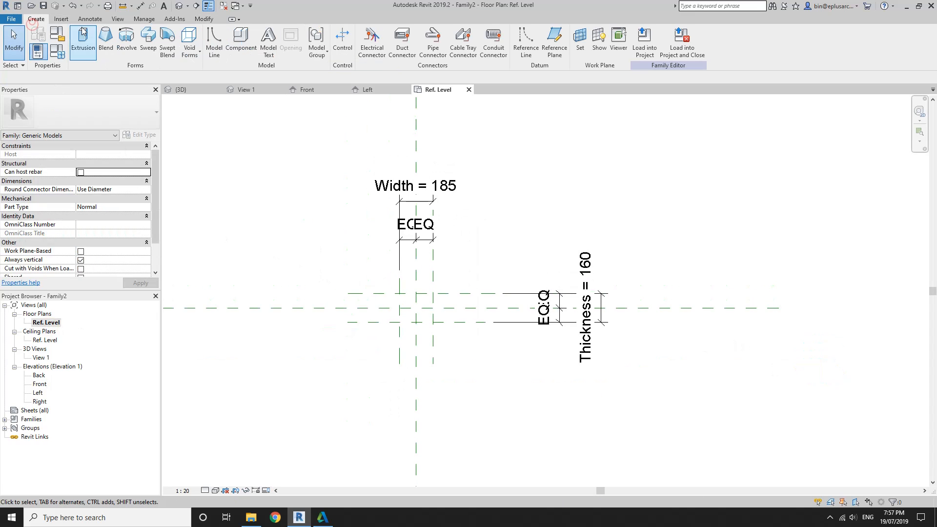
left_click(82, 40)
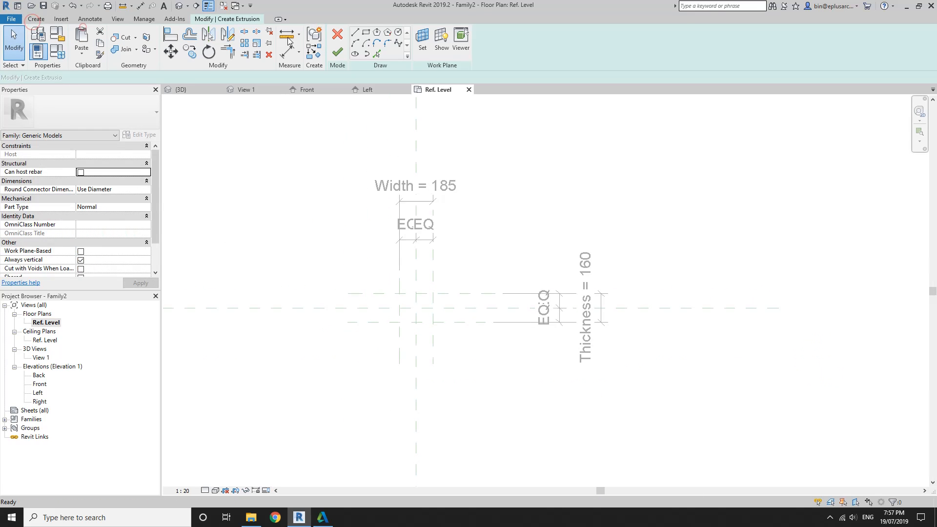
left_click(399, 293)
left_click(433, 322)
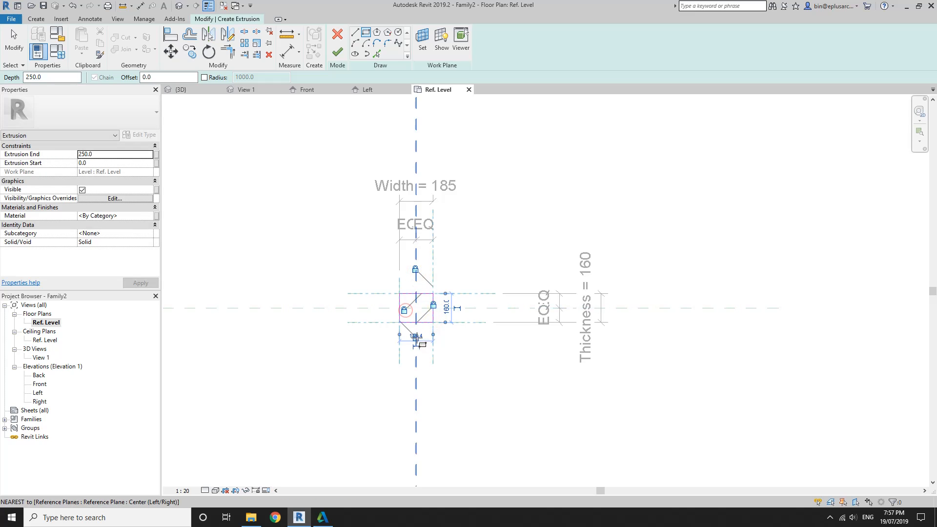
left_click(337, 51)
Step: In the Front elevation, stretch the extrusion's top to the upper Height reference plane and raise its bottom towards the sill plane
double_click(47, 384)
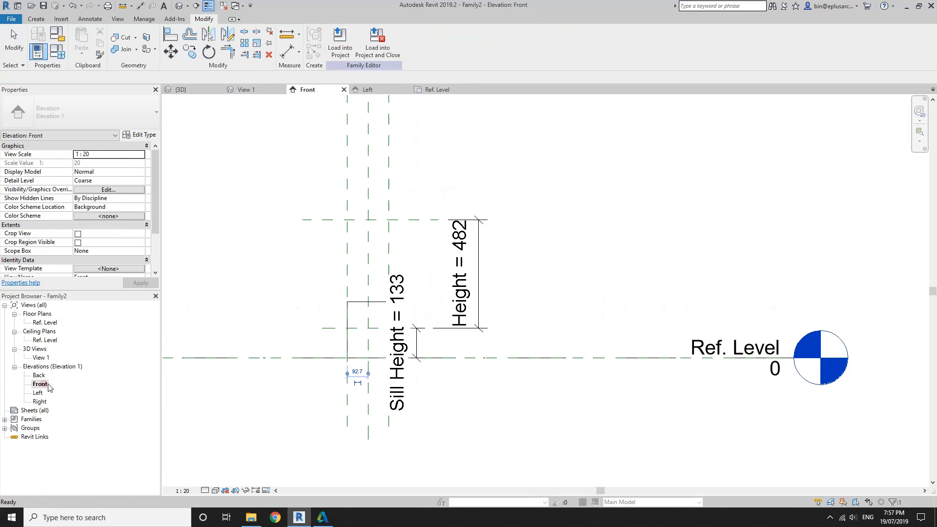
left_click(345, 312)
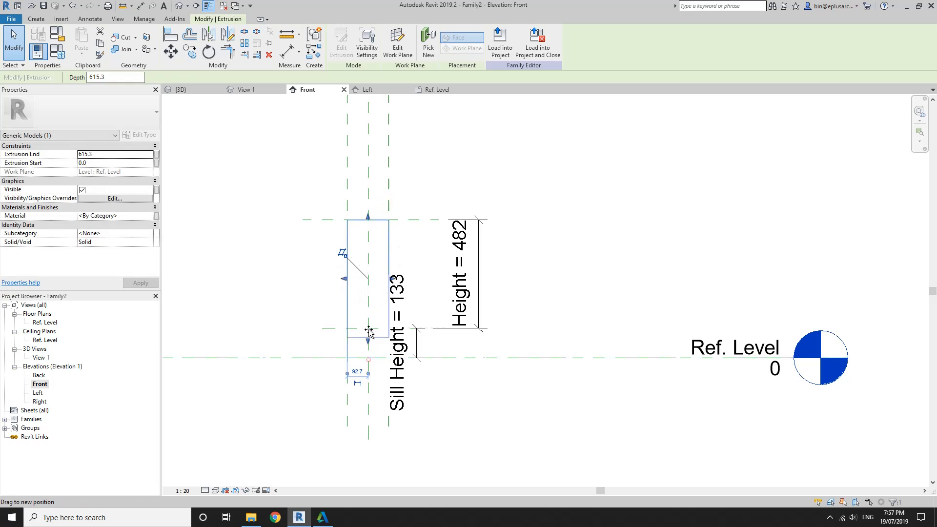
left_click_drag(370, 331, 371, 325)
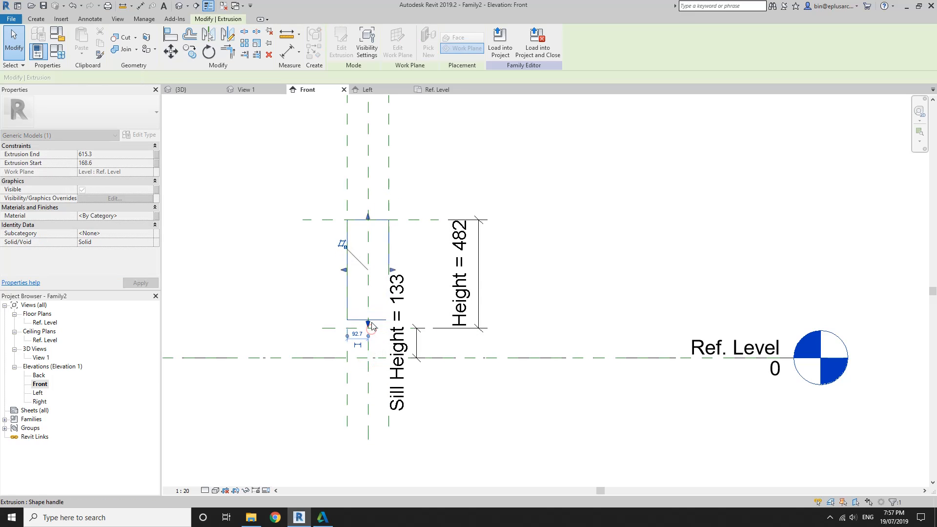
Step: Align the extrusion's bottom edge with the sill reference plane and lock the alignment
scroll(370, 327, "up", 6)
middle_click_drag(358, 332, 356, 339)
key("a")
key("l")
left_click(272, 333)
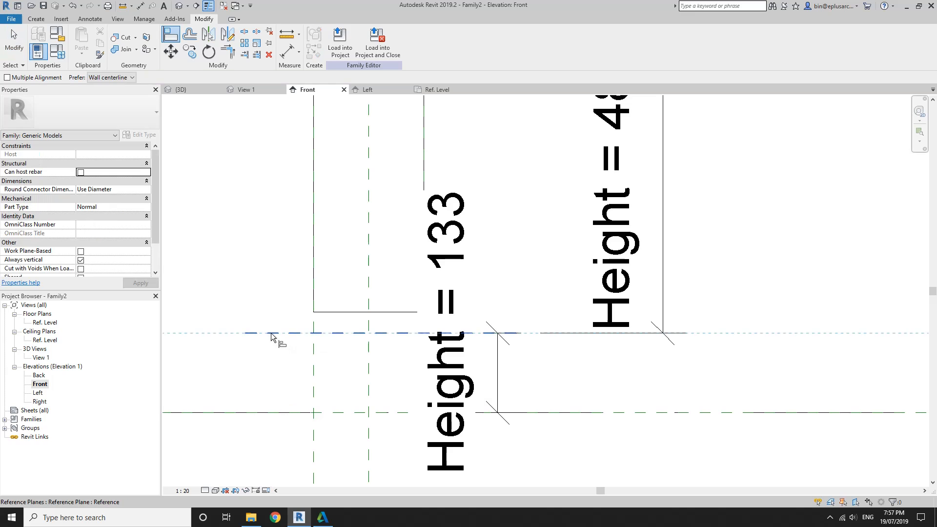
left_click(357, 312)
left_click(361, 352)
scroll(361, 356, "down", 2)
middle_click_drag(360, 369, 372, 301)
key("Escape")
key("Escape")
Step: Set Is Reference of the horizontal reference plane at Ref. Level to Weak Reference
scroll(369, 330, "up", 1)
left_click(369, 329)
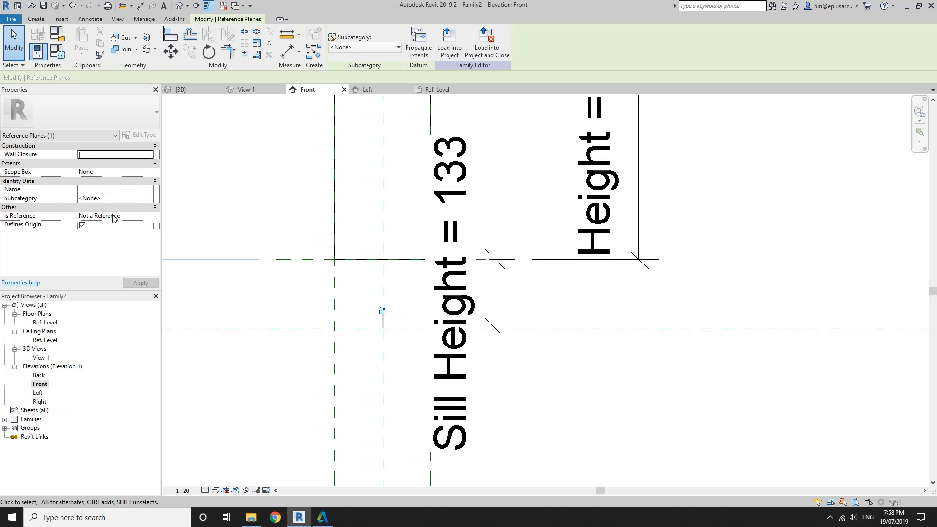
left_click(113, 217)
left_click(149, 216)
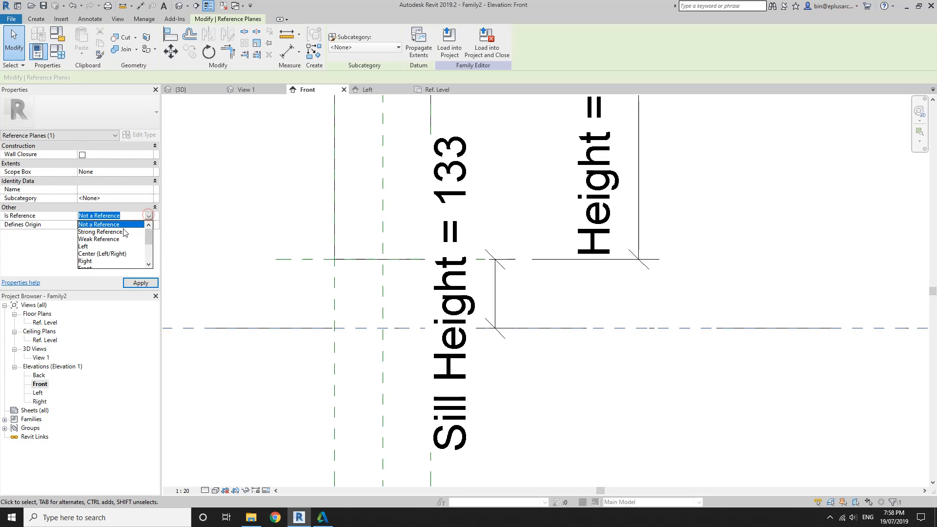
left_click(100, 239)
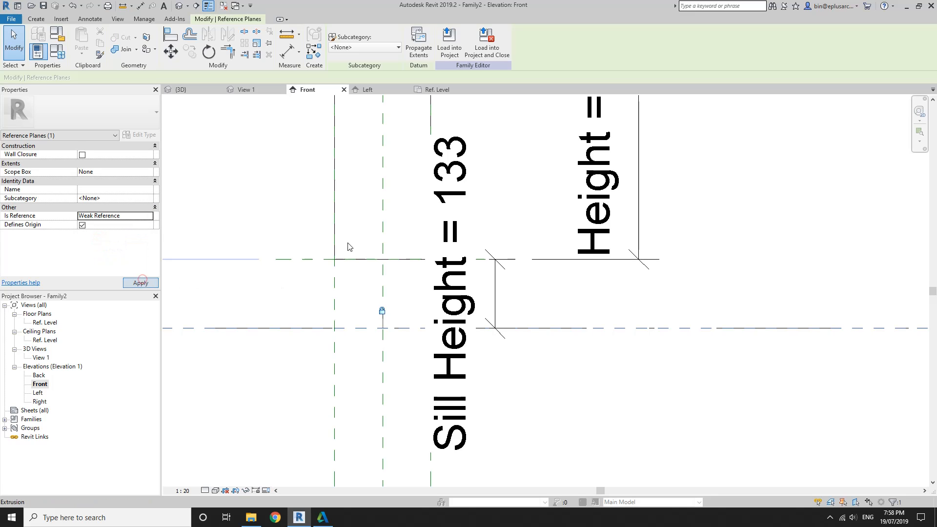
middle_click_drag(338, 222, 343, 230)
left_click(294, 198)
Step: Save the family to the Desktop as Panel, replacing the existing file of that name
middle_click_drag(291, 194, 302, 224)
left_click(8, 20)
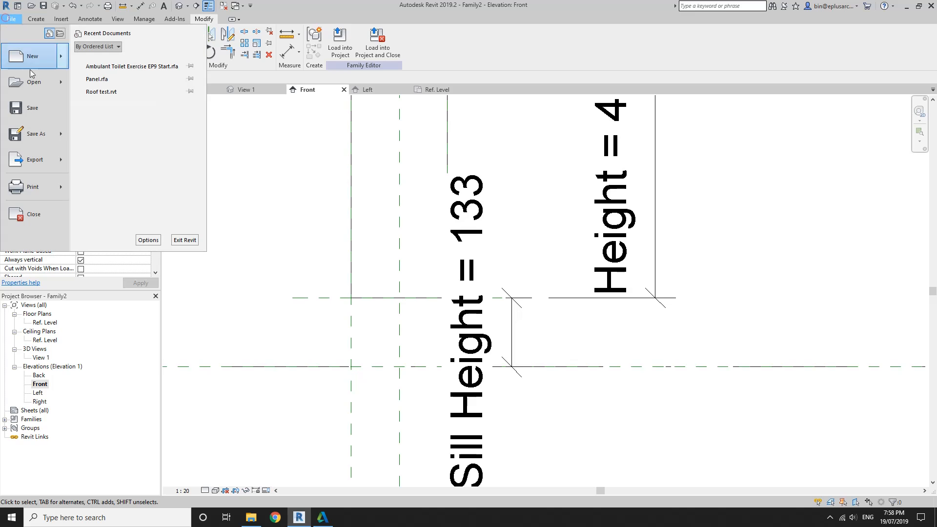
left_click(49, 129)
left_click(102, 128)
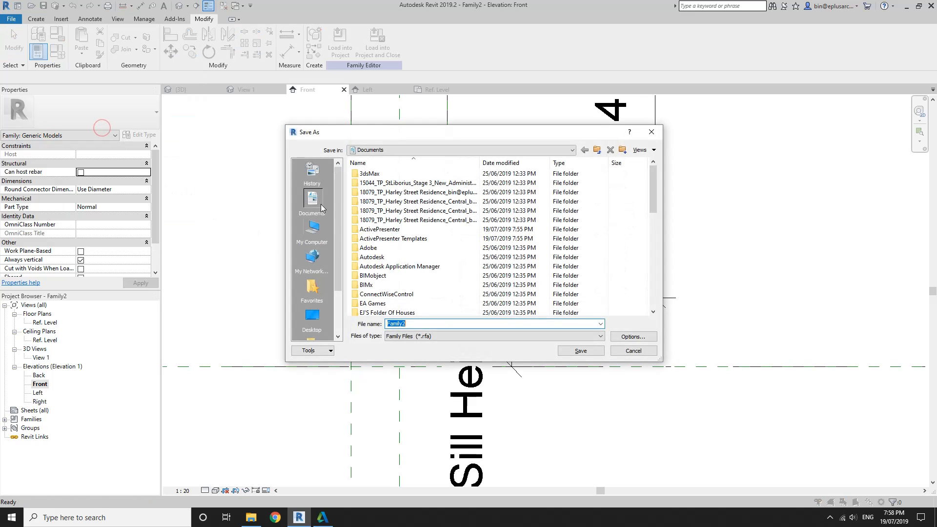
left_click(312, 317)
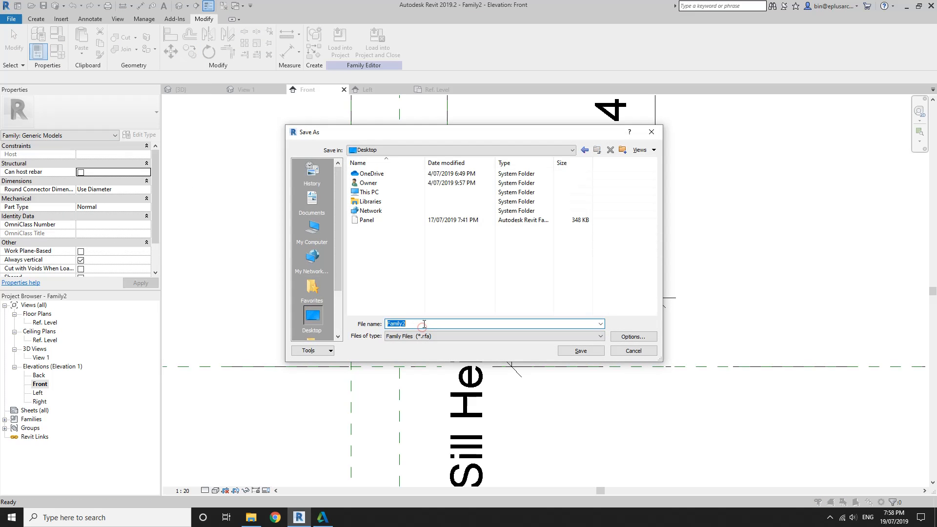
type("Panel")
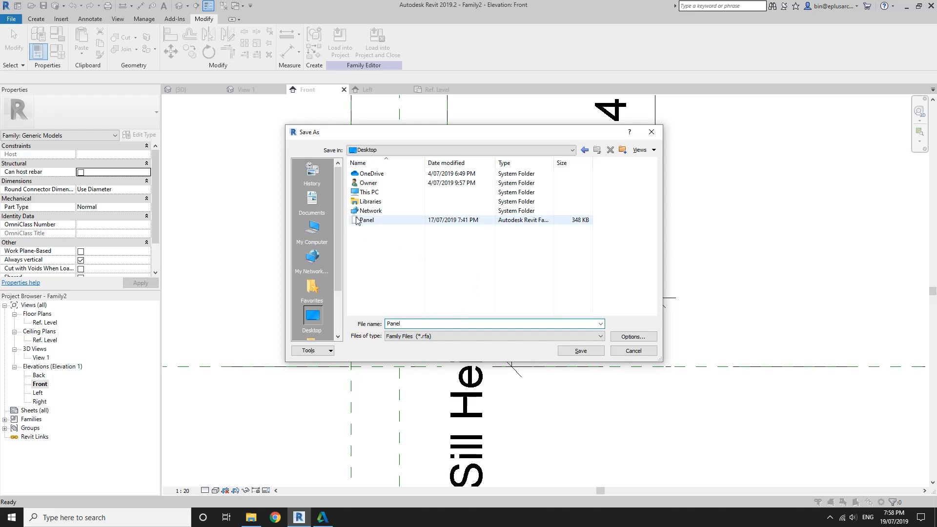
key("Return")
left_click(450, 264)
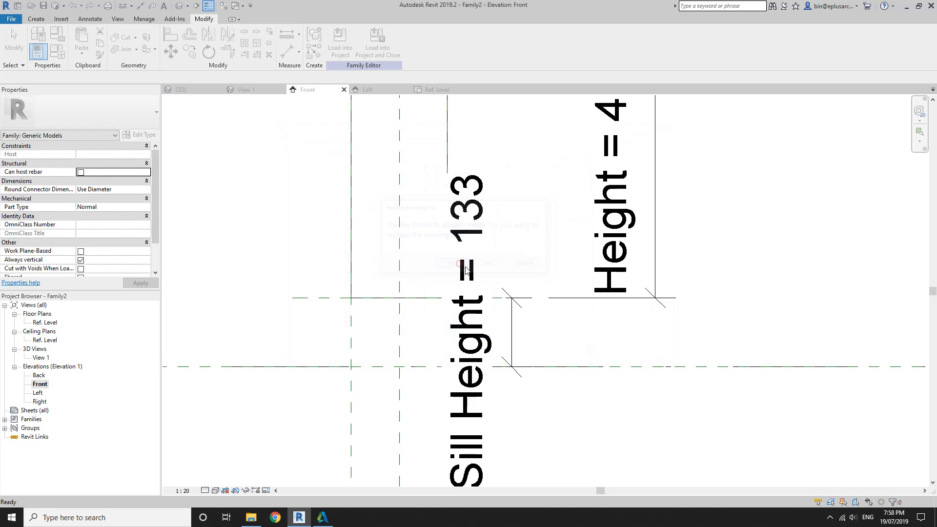
Step: Close the inactive views, load Panel into Ambulant Toilet Exercise EP9 Start while closing it, and place one instance in front of the cubicles
left_click(223, 7)
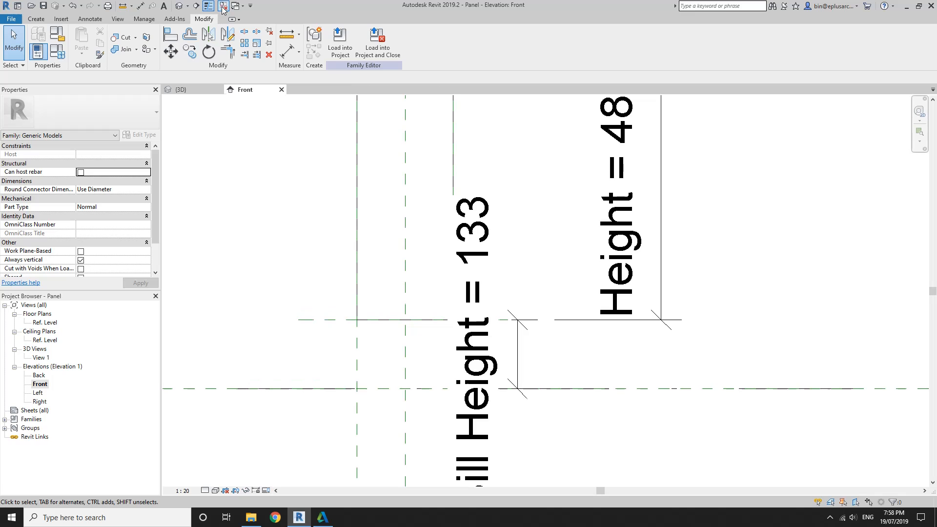
left_click(213, 91)
left_click(260, 89)
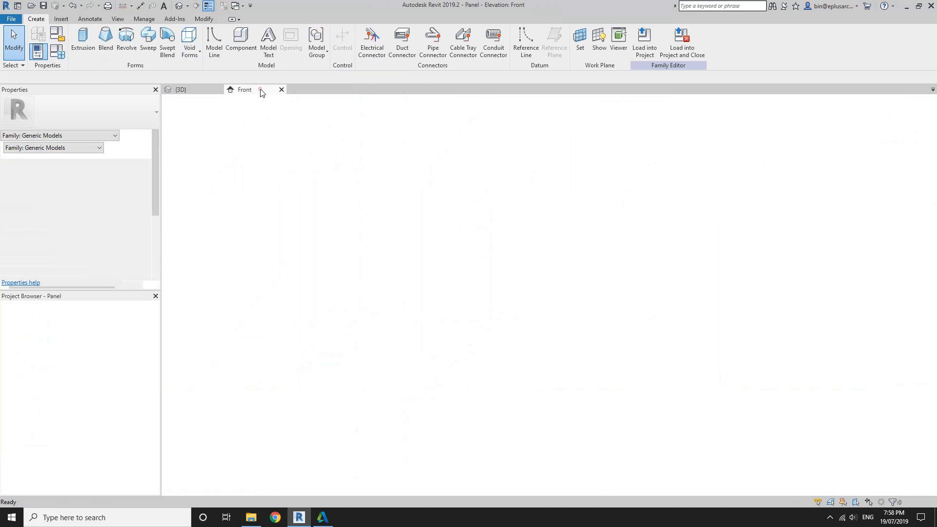
left_click(378, 47)
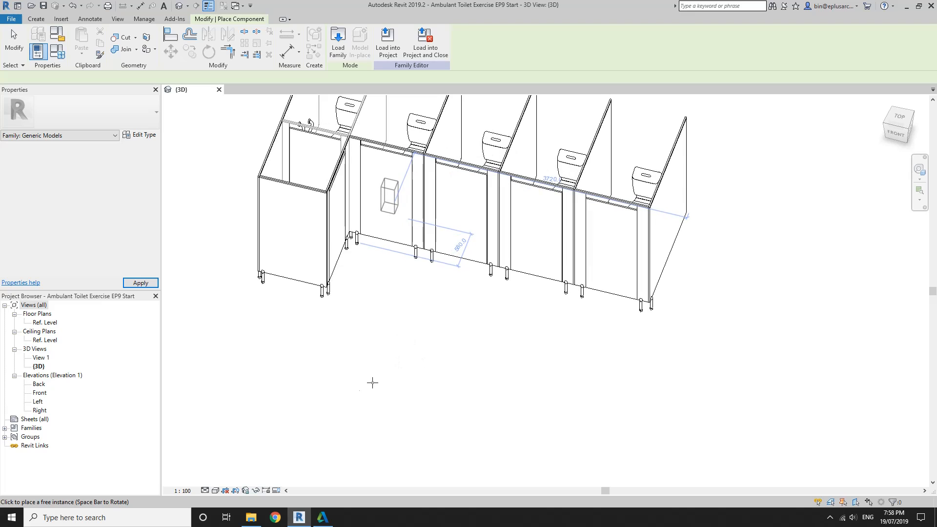
left_click(393, 346)
key("Escape")
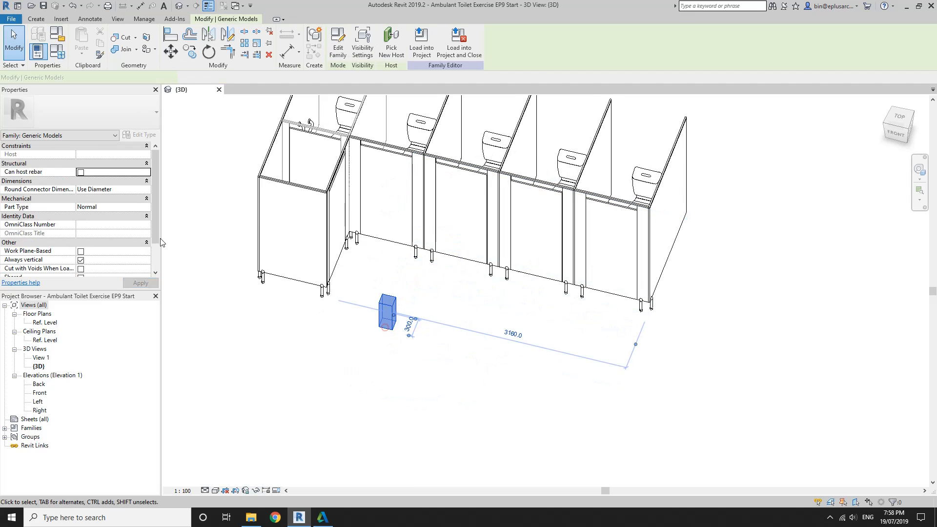
Step: In the placed panel's type properties, associate Height with Panel Height and Sill Height with Door Sill Height
left_click(144, 136)
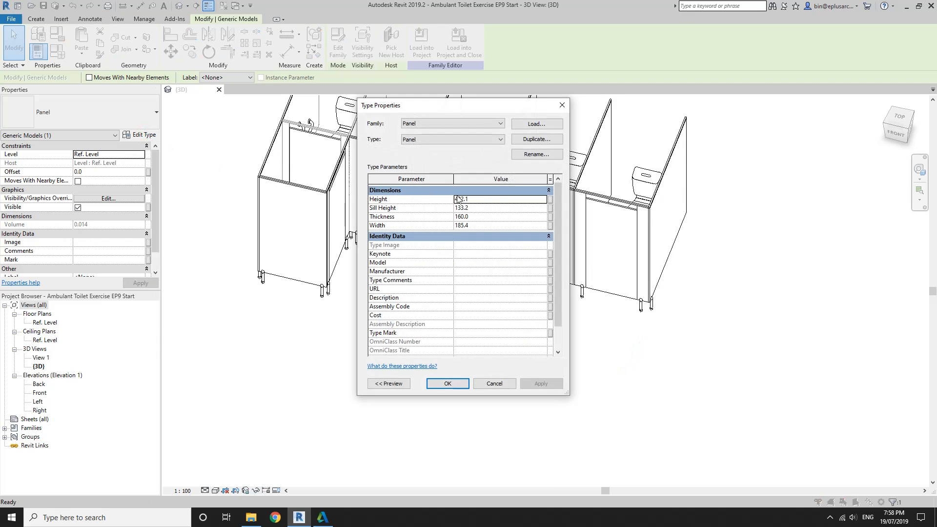
left_click(551, 201)
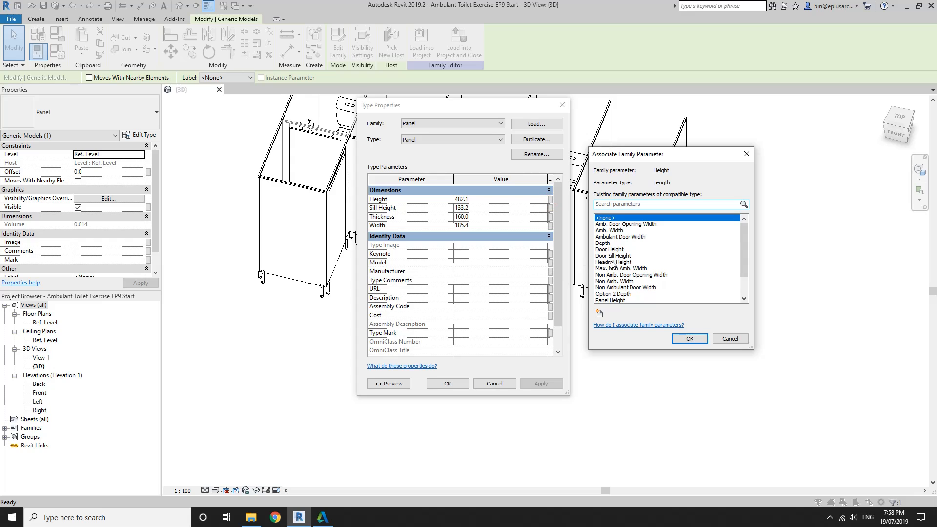
scroll(623, 287, "down", 1)
scroll(619, 289, "down", 1)
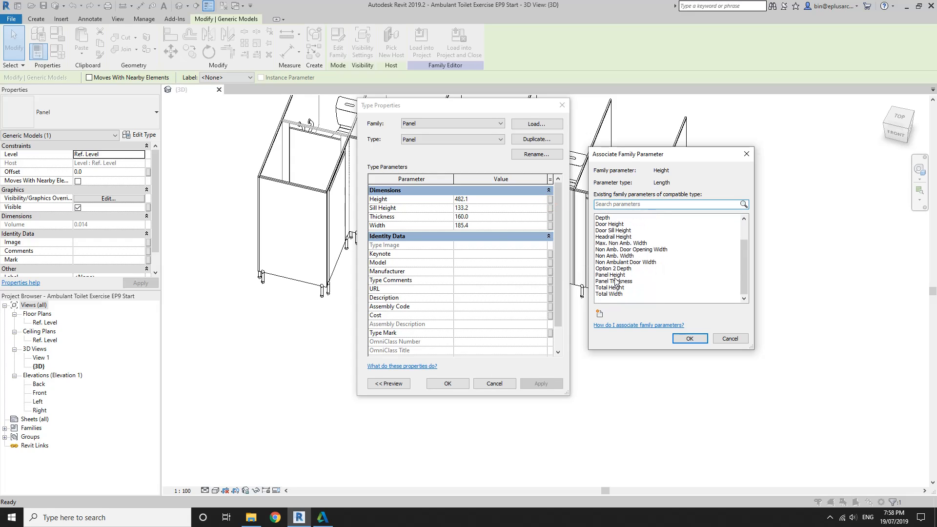
left_click(686, 338)
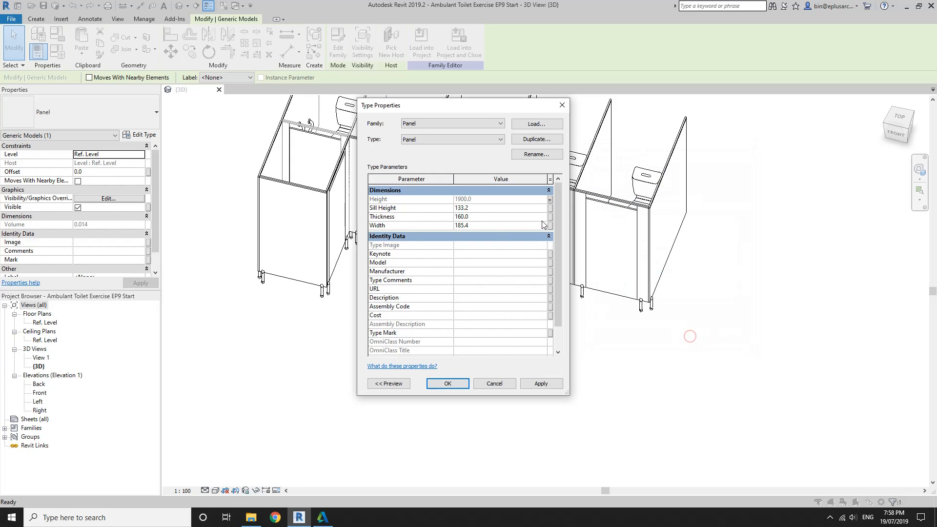
left_click(551, 209)
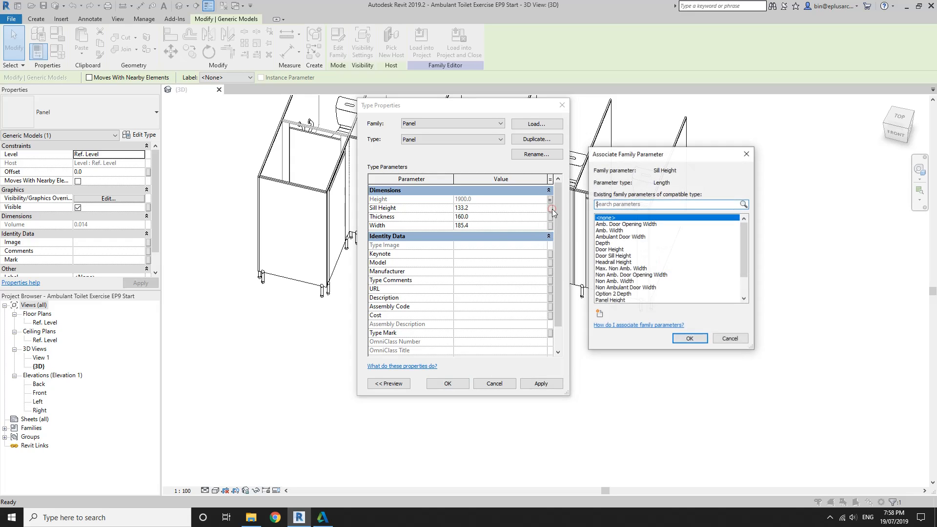
left_click(613, 256)
left_click(687, 338)
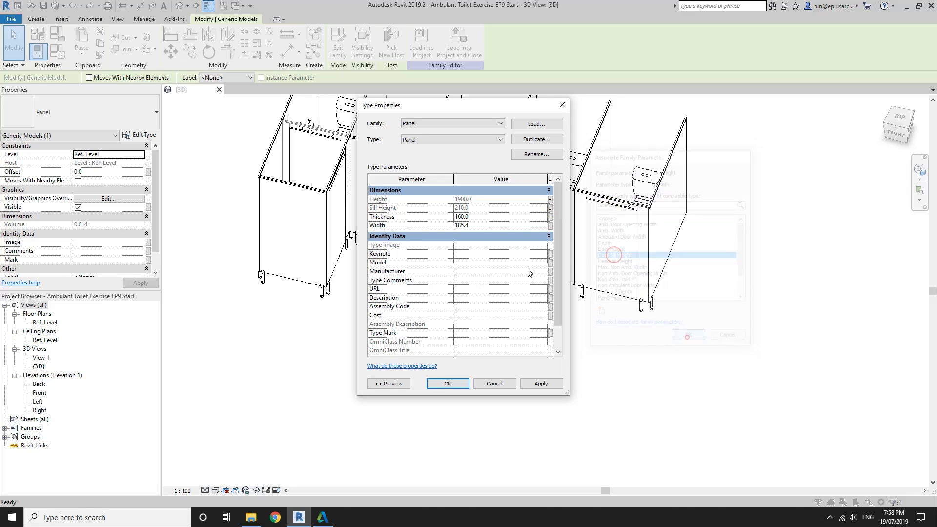
Step: Associate the panel type's Thickness with the Panel Thickness family parameter
left_click(549, 216)
scroll(641, 294, "down", 2)
left_click(613, 281)
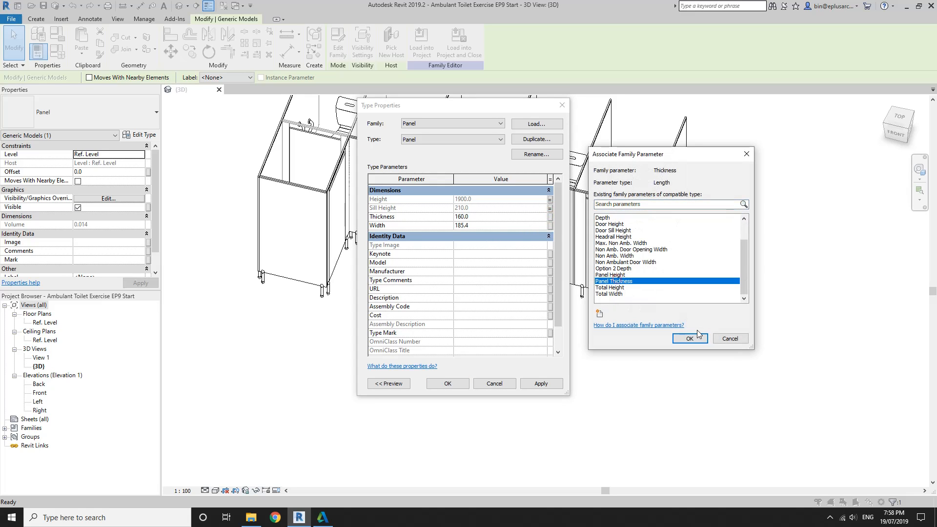
left_click(690, 338)
left_click(550, 226)
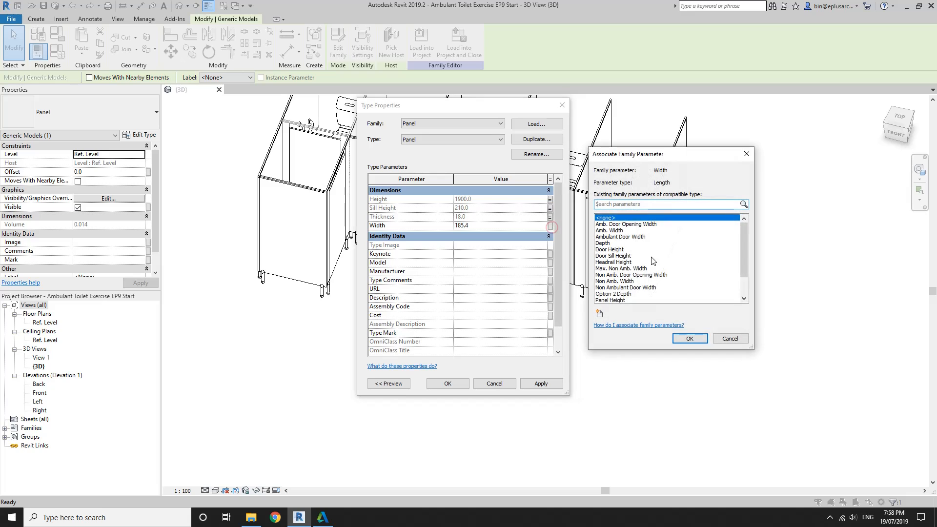
scroll(641, 284, "down", 2)
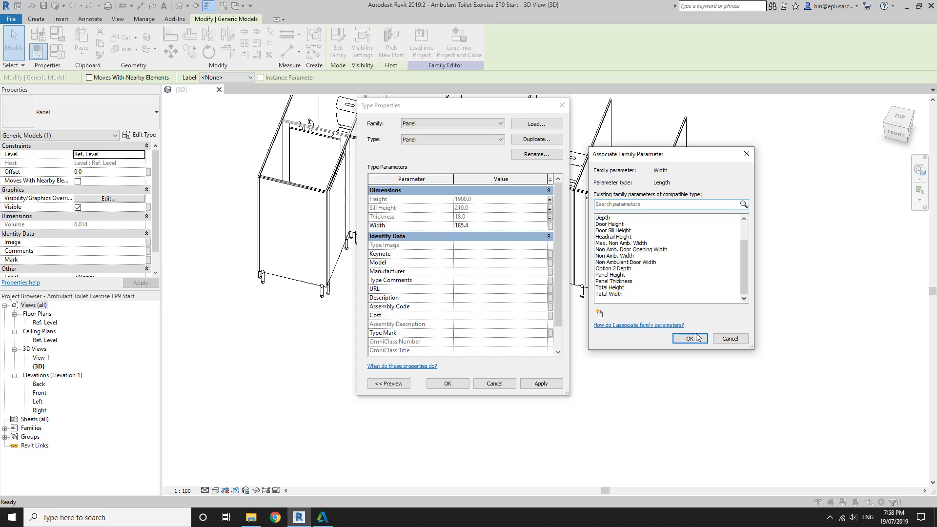
left_click(731, 339)
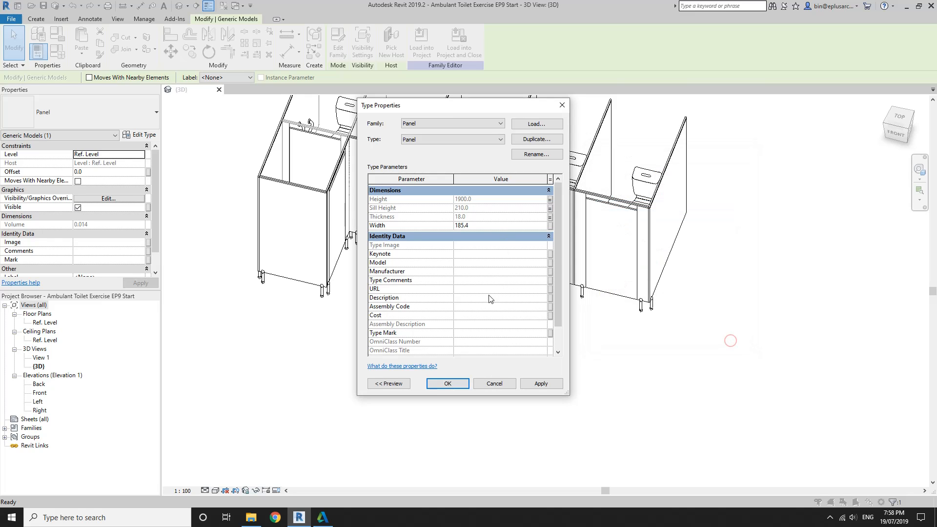
Step: Apply the panel's type parameter associations to the placed instance
left_click(459, 387)
scroll(418, 320, "up", 3)
middle_click_drag(431, 285, 357, 236)
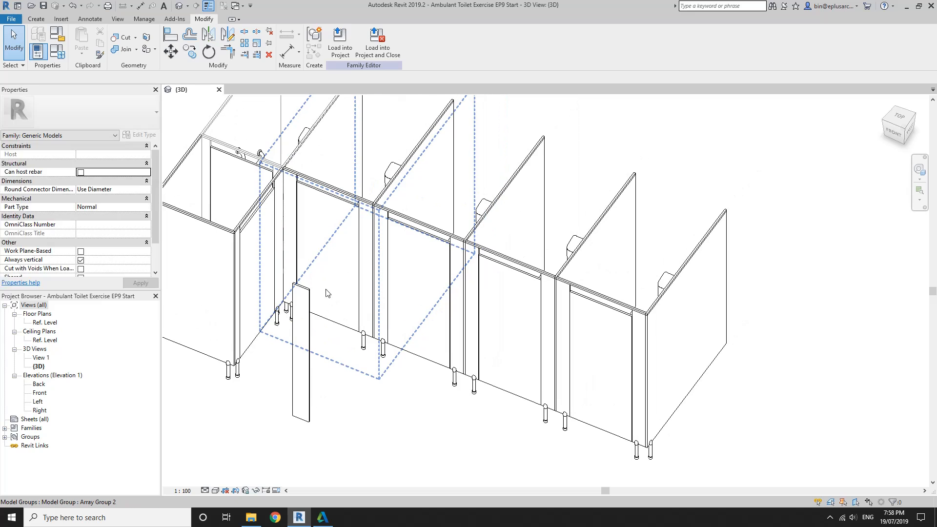
Step: Open the Non Amb.Cubicle family nested in the cubicle array group for editing
left_click(357, 236)
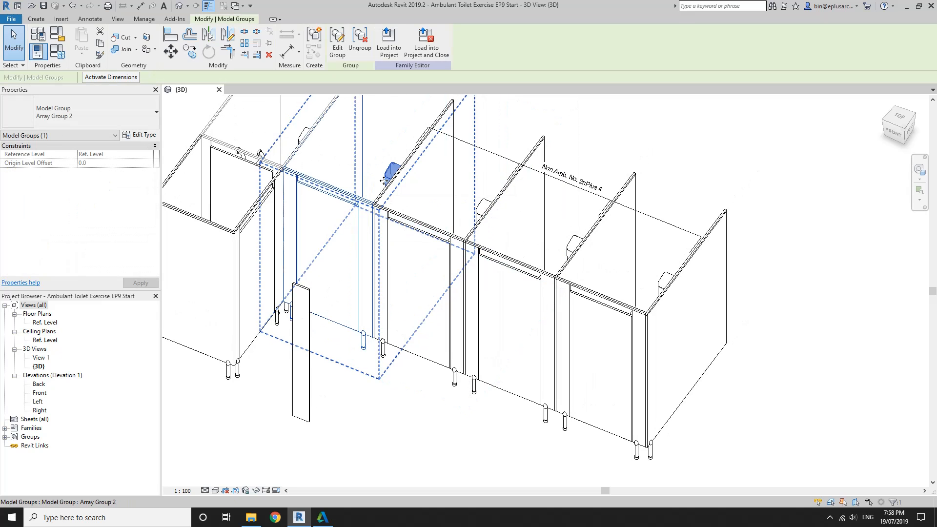
key("Escape")
left_click(400, 188)
middle_click_drag(377, 197, 392, 208)
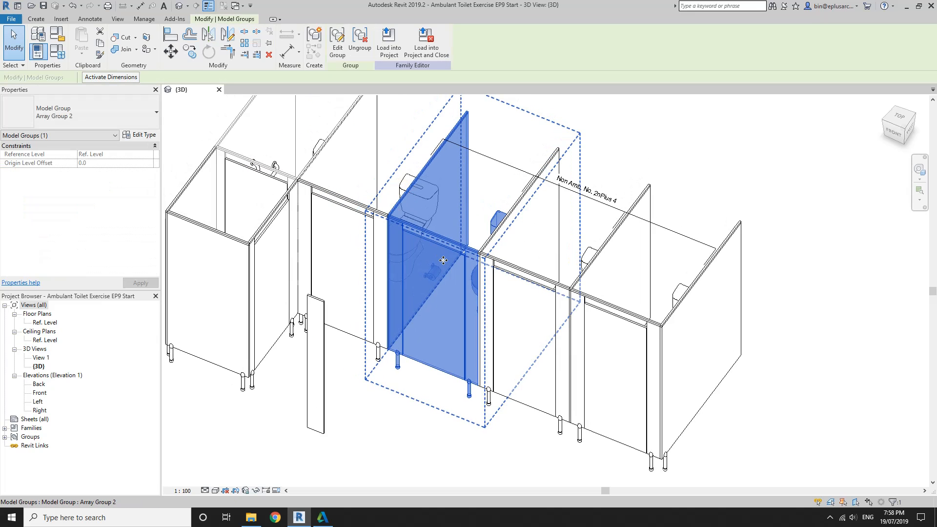
left_click(366, 238)
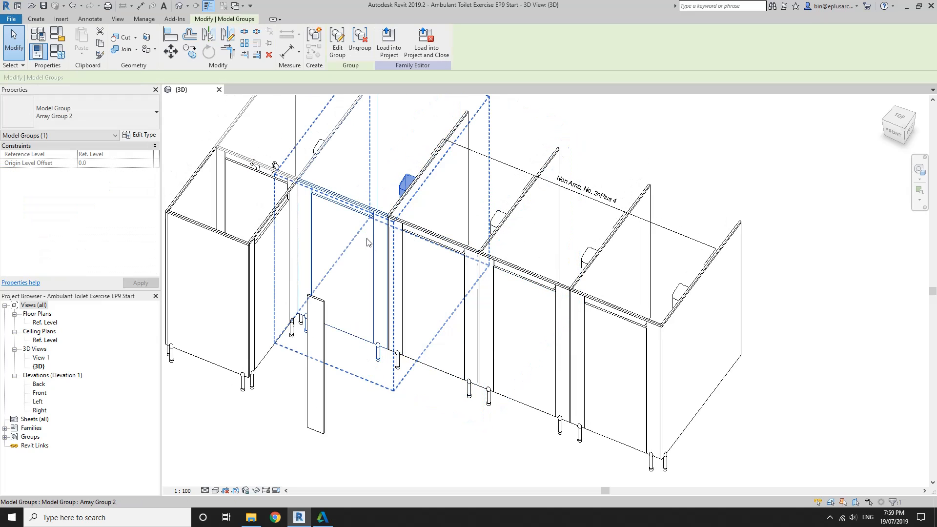
left_click(435, 274)
left_click(339, 51)
left_click(431, 235)
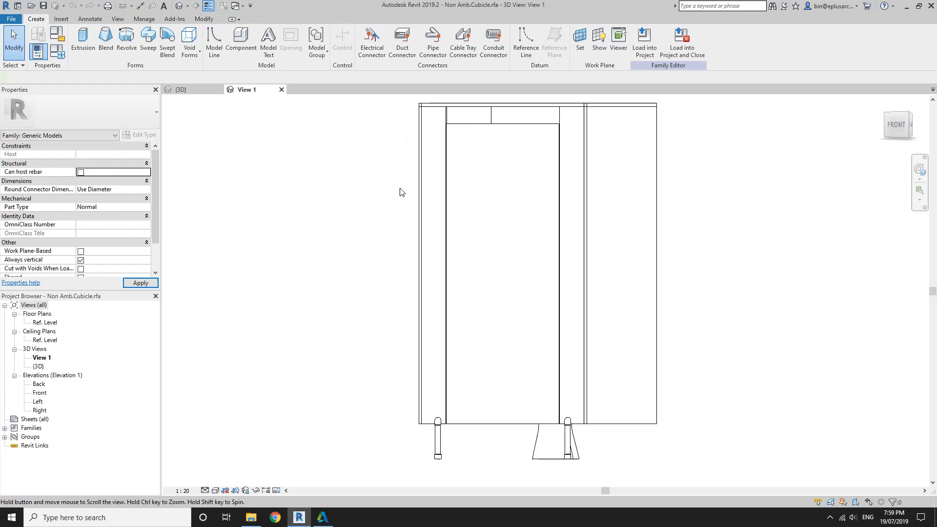
Step: Remove the family parameter association from both side panels' Visible property and turn their visibility on
middle_click_drag(463, 263, 492, 203, "shift")
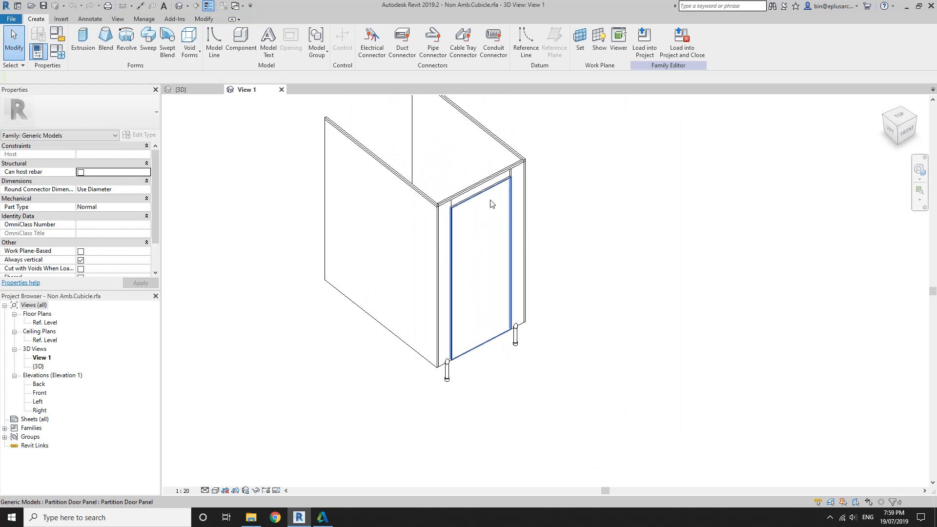
left_click(462, 157)
left_click(375, 203, "ctrl")
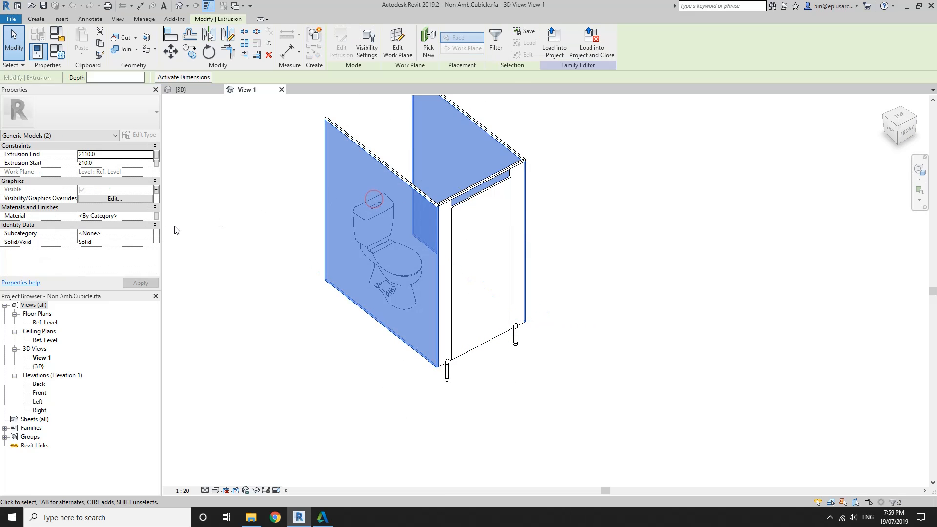
left_click(156, 190)
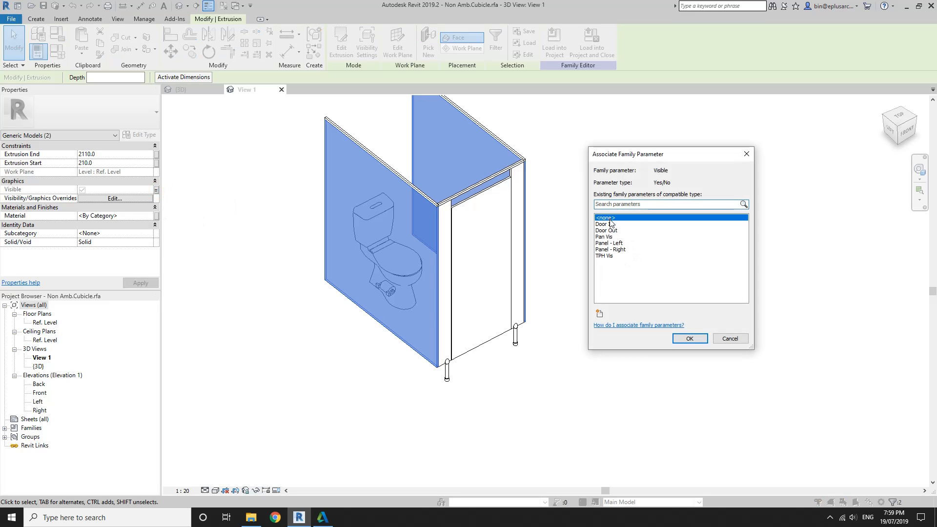
left_click(689, 338)
left_click(82, 189)
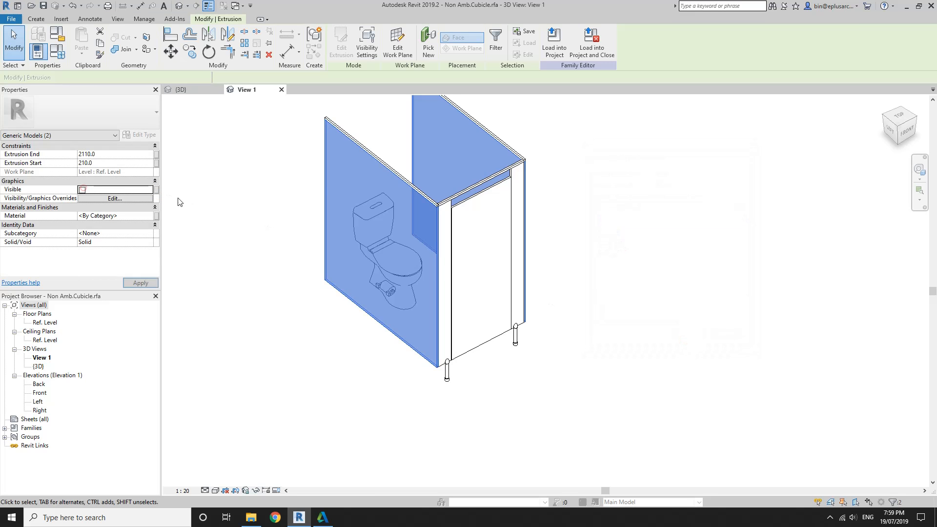
middle_click_drag(484, 170, 441, 194)
key("Escape")
Step: Delete the fixed front nib extrusion on both sides of the cubicle door
left_click(388, 174)
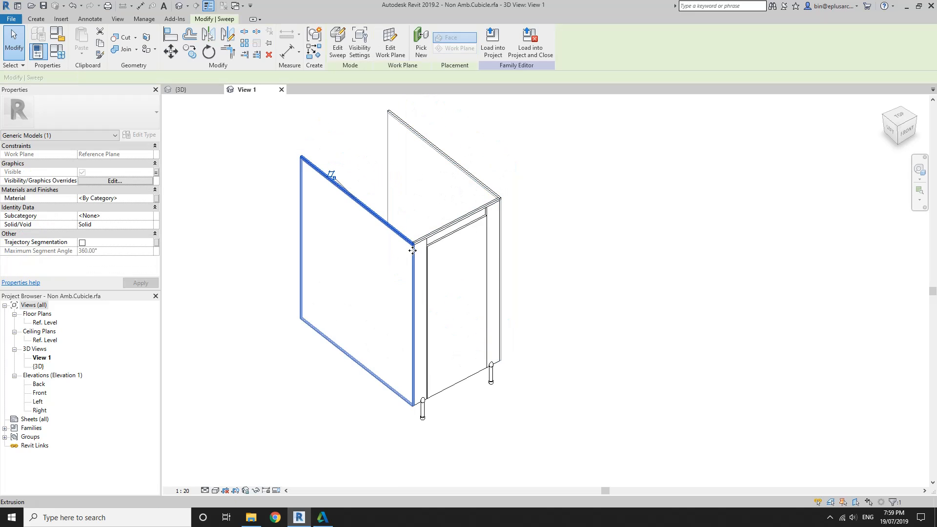
key("Escape")
middle_click_drag(434, 247, 431, 211)
key("Tab")
left_click(425, 243)
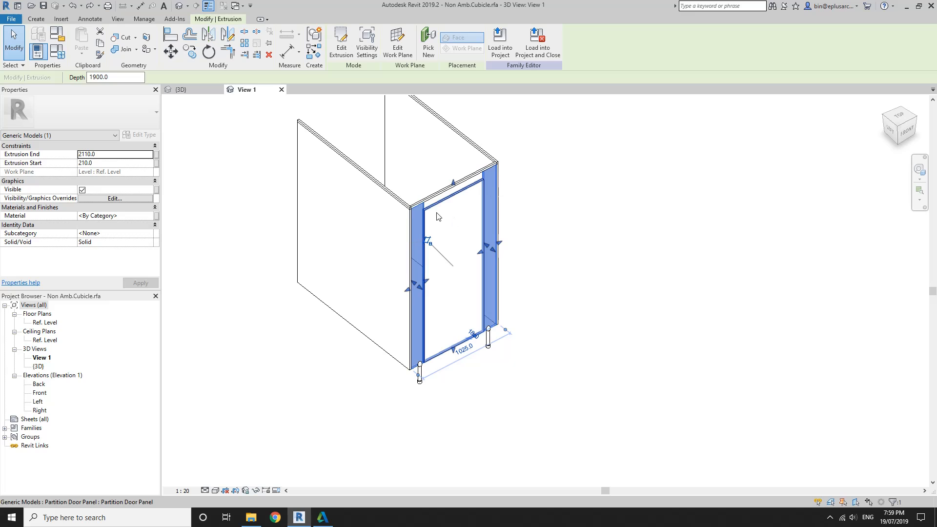
left_click(84, 190)
scroll(439, 220, "up", 1)
middle_click_drag(434, 220, 421, 254)
key("Escape")
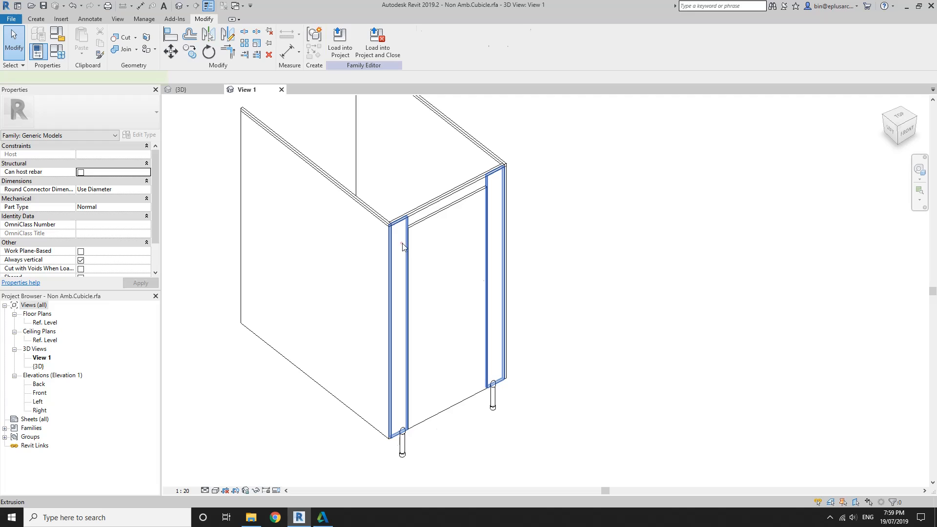
scroll(395, 227, "up", 1)
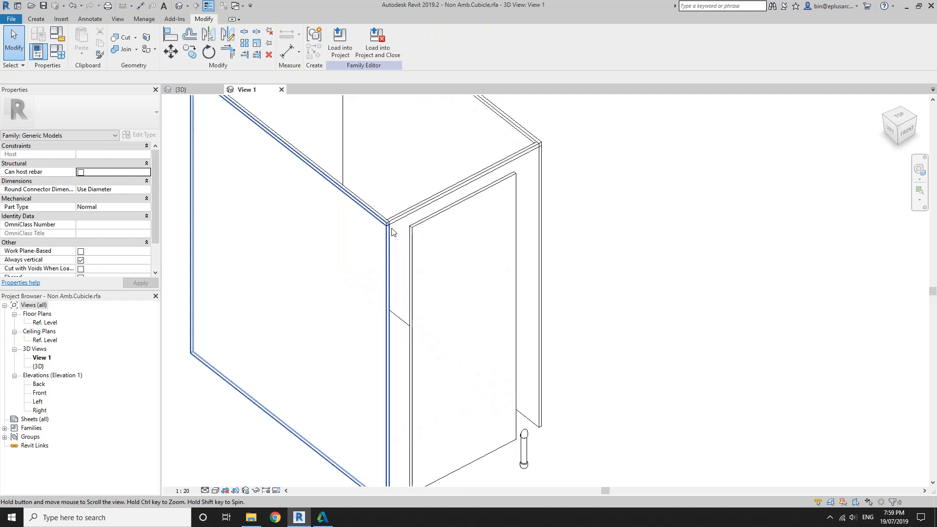
Step: Delete the front top rail sweep running above the cubicle door
left_click(361, 235)
middle_click_drag(361, 234, 374, 217, "shift")
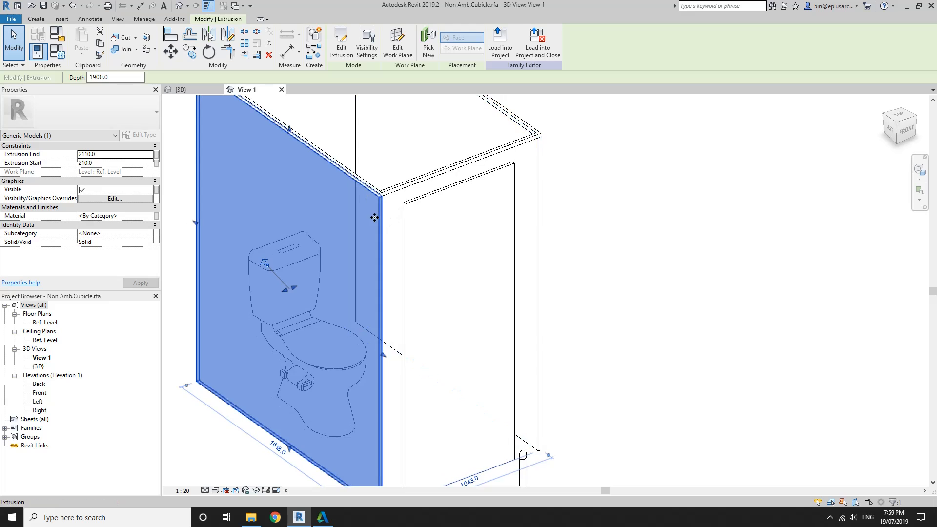
scroll(374, 217, "down", 1)
left_click(406, 219)
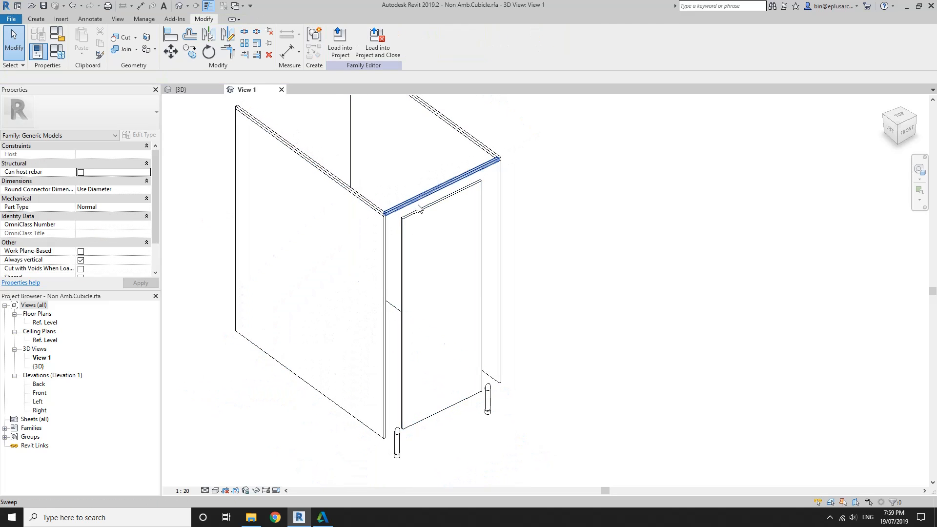
left_click(419, 201)
key("Escape")
Step: Open the left side panel's extrusion sketch for editing in the Ref. Level floor plan
middle_click_drag(426, 205, 400, 185, "shift")
left_click(389, 182)
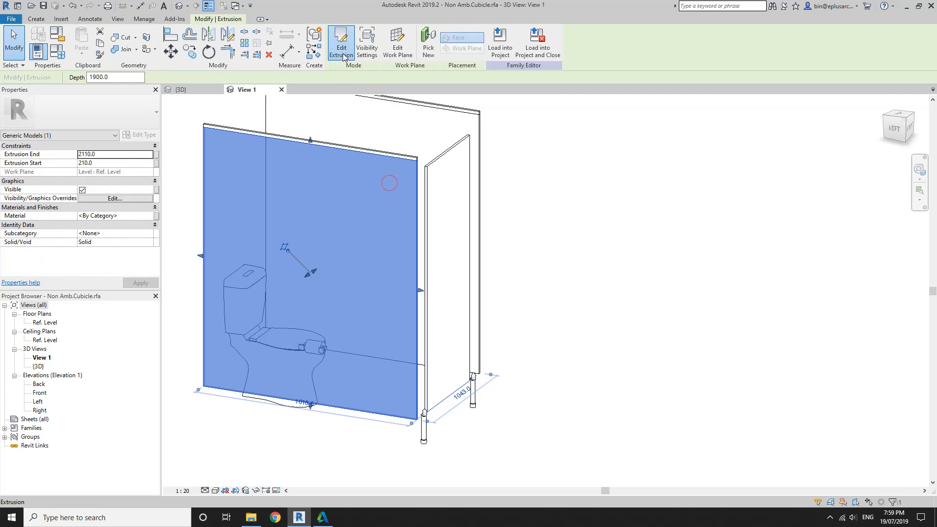
left_click(341, 49)
double_click(45, 323)
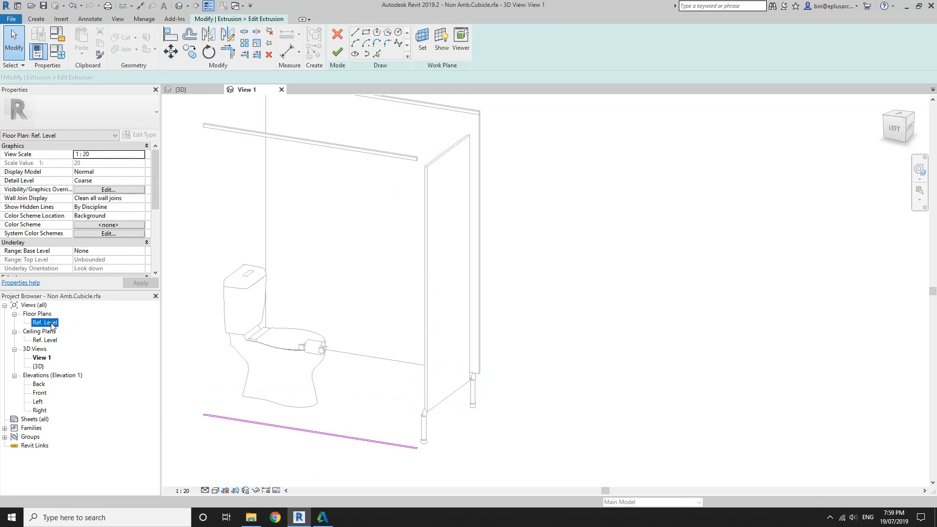
scroll(542, 383, "up", 10)
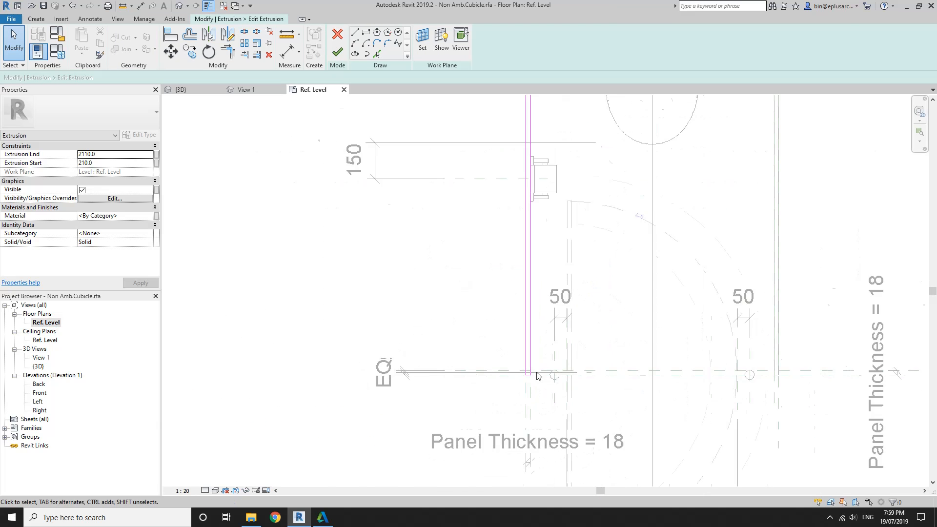
Step: Align the front end of the left side panel sketch to the rear reference plane of the front panel thickness and finish the extrusion
left_click_drag(415, 307, 483, 348)
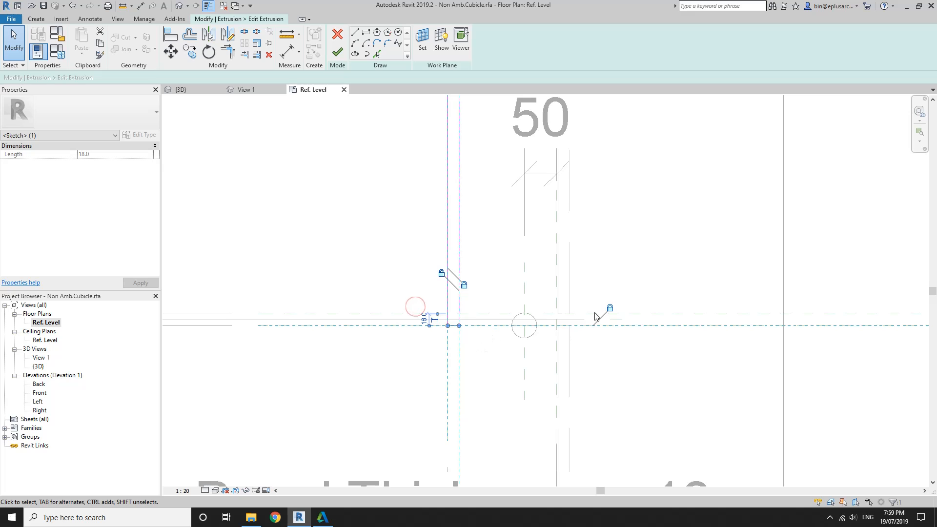
key("Escape")
middle_click_drag(474, 337, 467, 343)
key("a")
key("l")
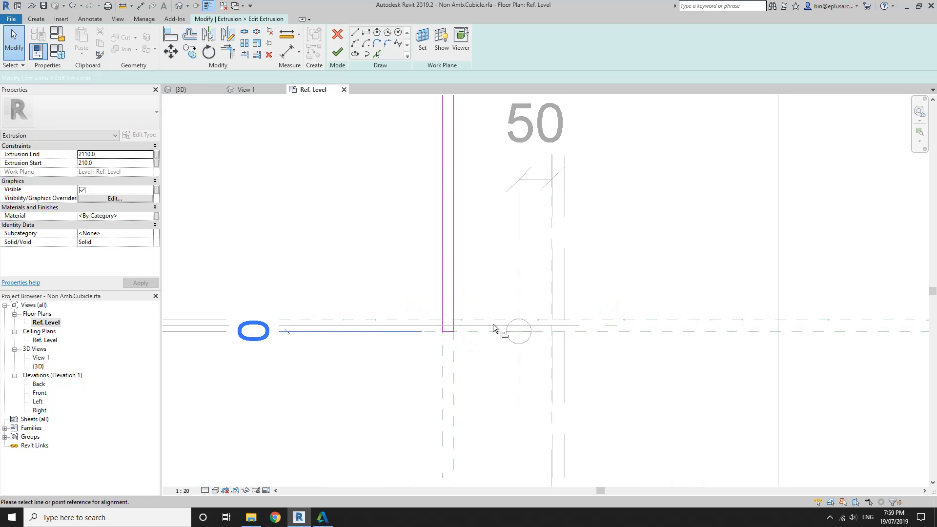
left_click(491, 318)
left_click(450, 334)
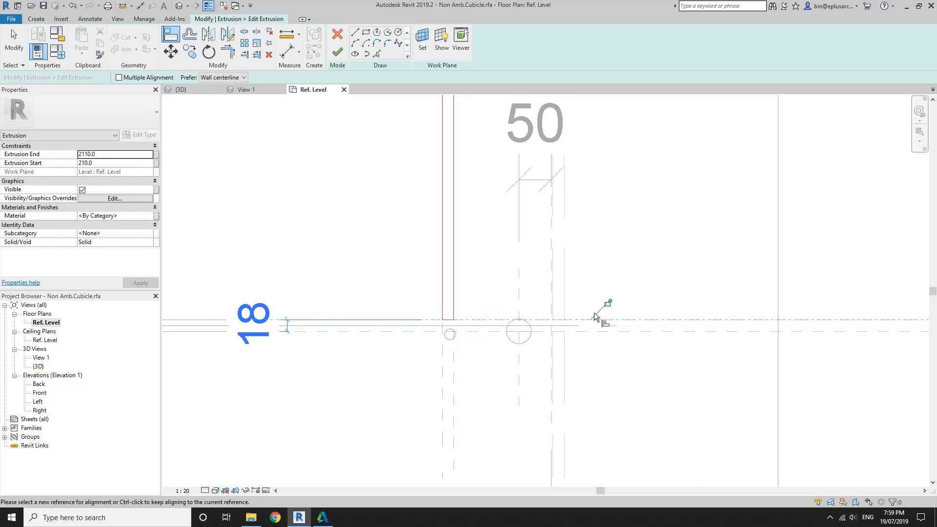
scroll(589, 309, "down", 2)
middle_click_drag(521, 326, 356, 317)
key("Escape")
key("Escape")
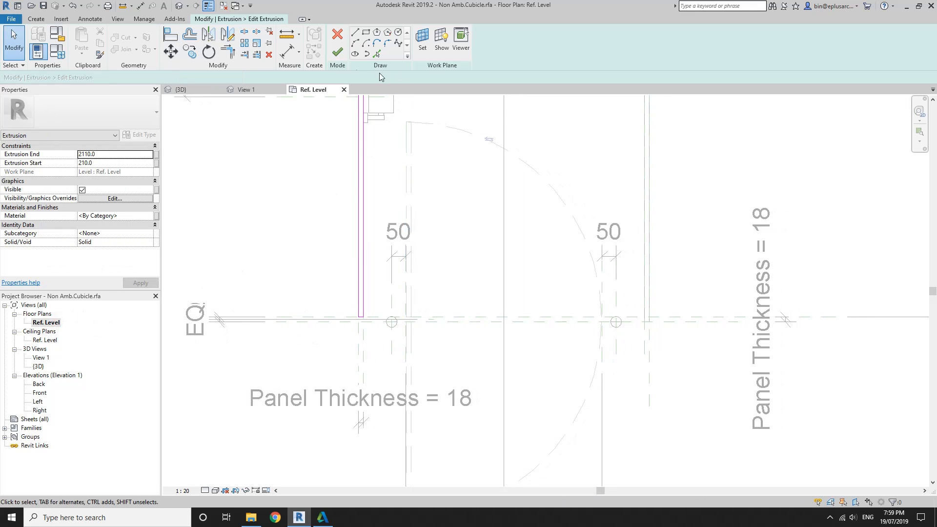
left_click(337, 52)
mouse_move(323, 129)
middle_mouse_down()
mouse_move(236, 135)
mouse_move(256, 169)
middle_mouse_up()
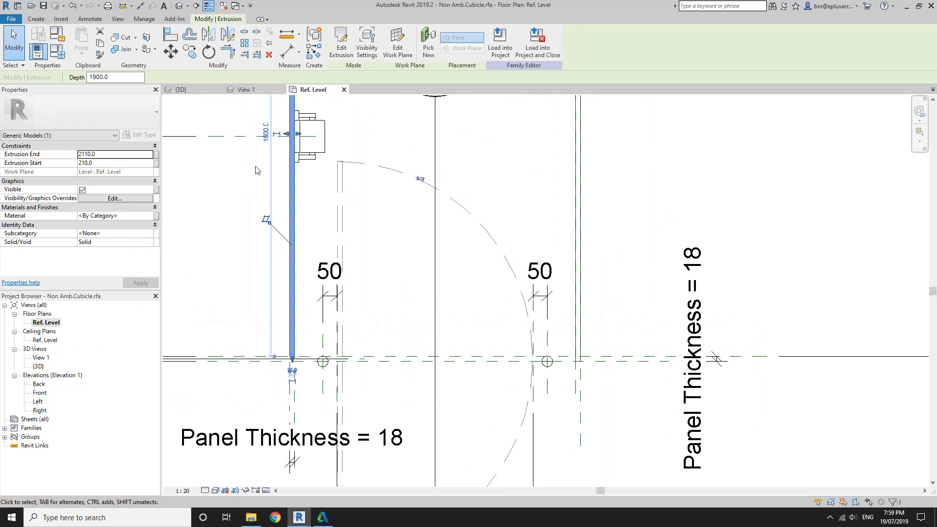
left_click(256, 169)
Step: Edit the right side panel's extrusion sketch in the Ref. Level plan, aligning its front end to the front panel's rear reference plane
left_click(179, 5)
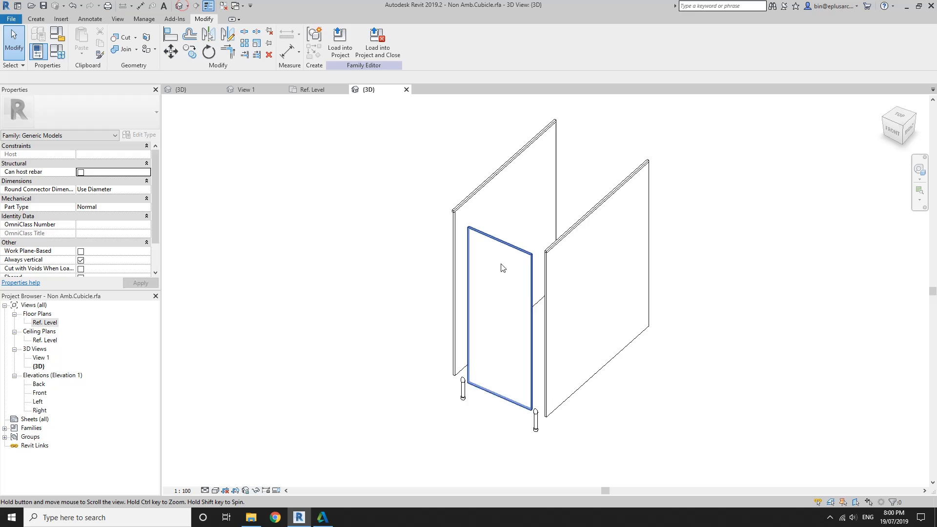
double_click(553, 257)
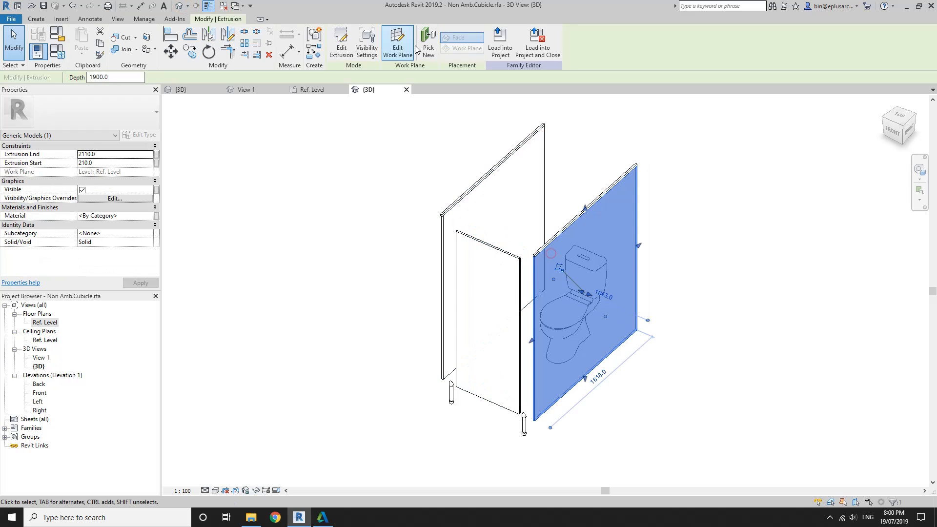
double_click(45, 323)
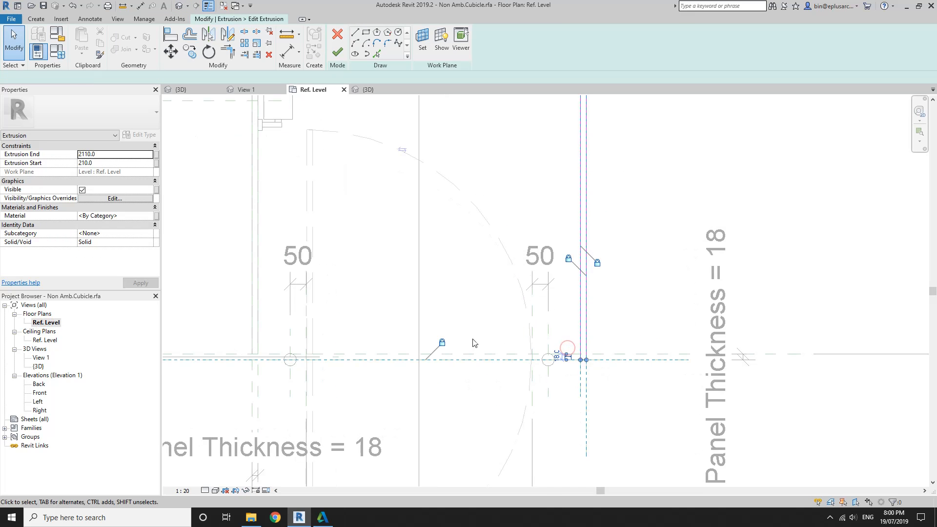
key("a")
key("l")
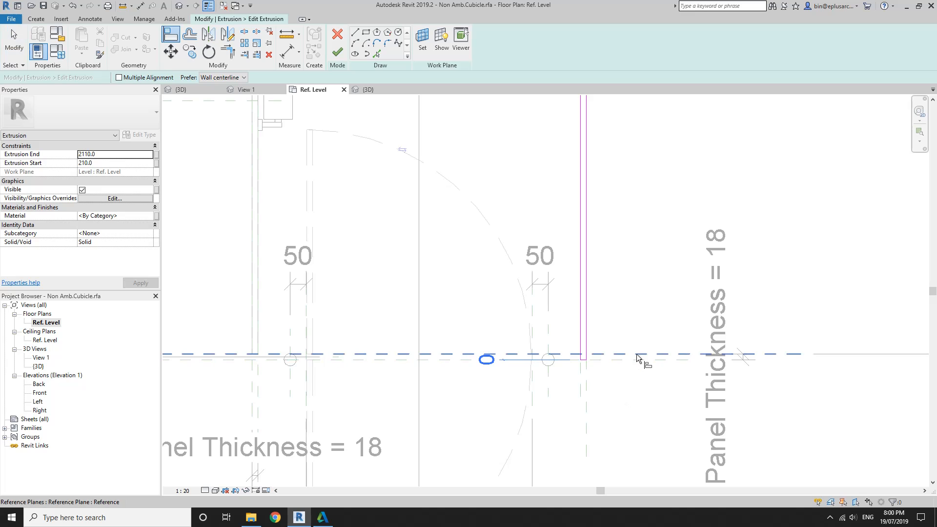
left_click(637, 354)
scroll(581, 361, "up", 2)
left_click(587, 360)
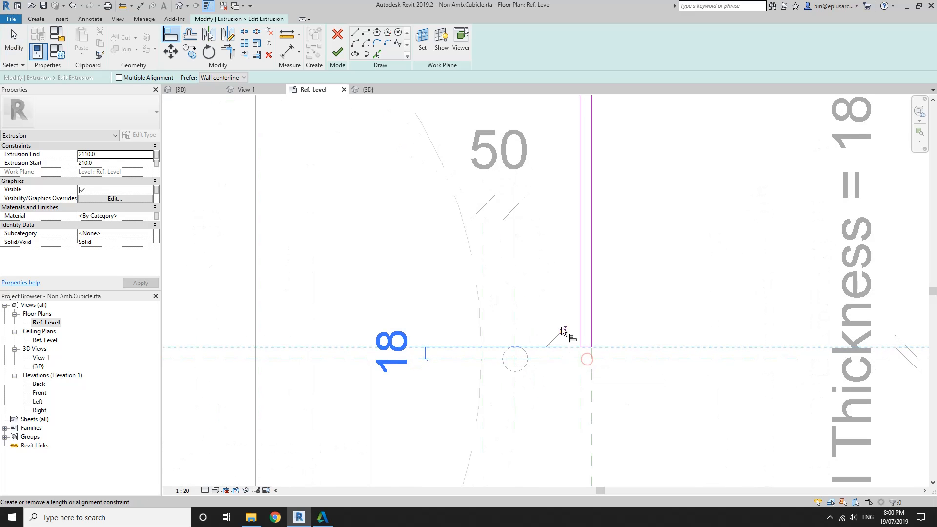
scroll(507, 337, "down", 2)
left_click(337, 52)
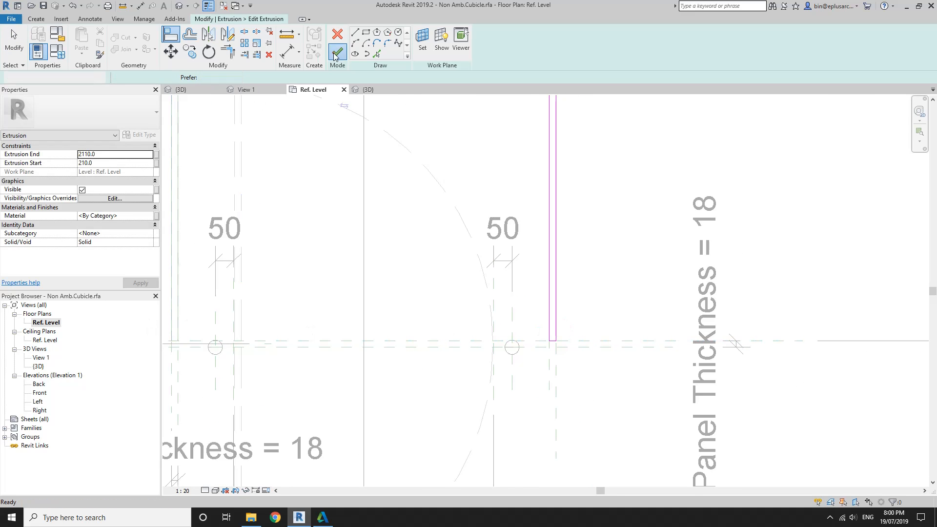
Step: Open the path sketch of the left side panel's top rail sweep in the Ref. Level floor plan
left_click(179, 6)
middle_click_drag(507, 286, 464, 190, "shift")
left_click(465, 190)
left_click(454, 44)
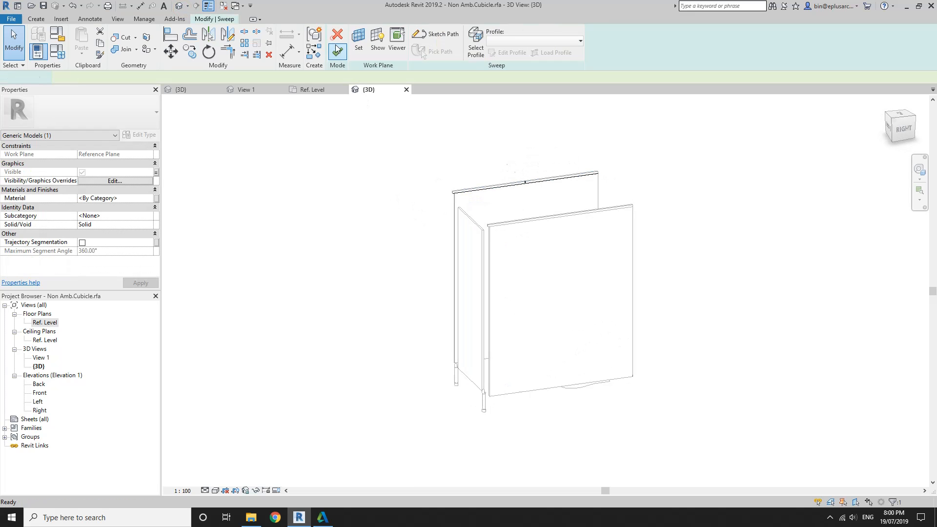
left_click(420, 50)
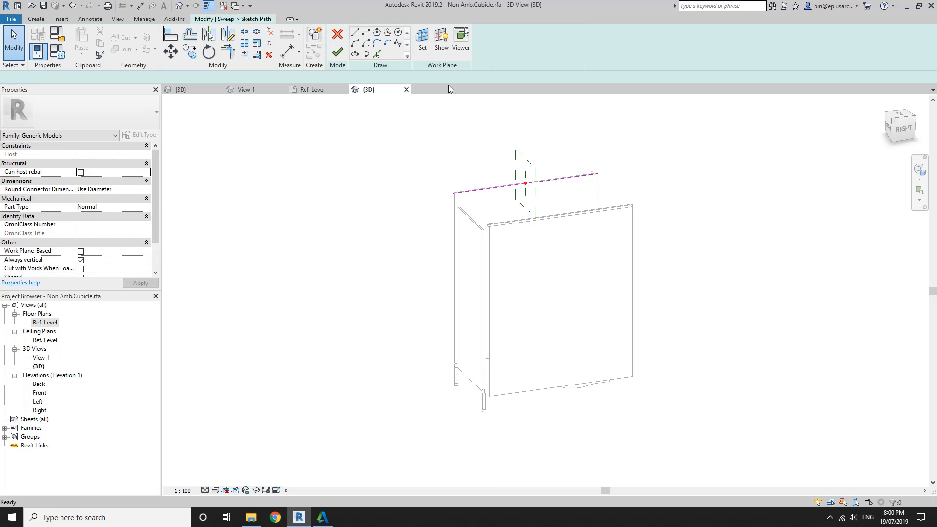
double_click(45, 322)
middle_click_drag(348, 348, 478, 336)
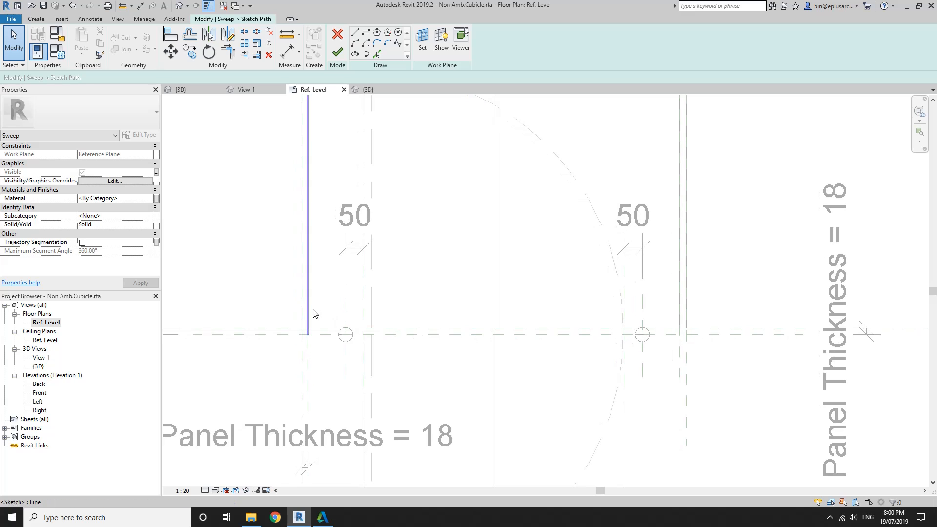
Step: Align the front end of the left sweep path to the front panel's rear reference plane and finish the sweep
left_click(310, 308)
key("a")
key("l")
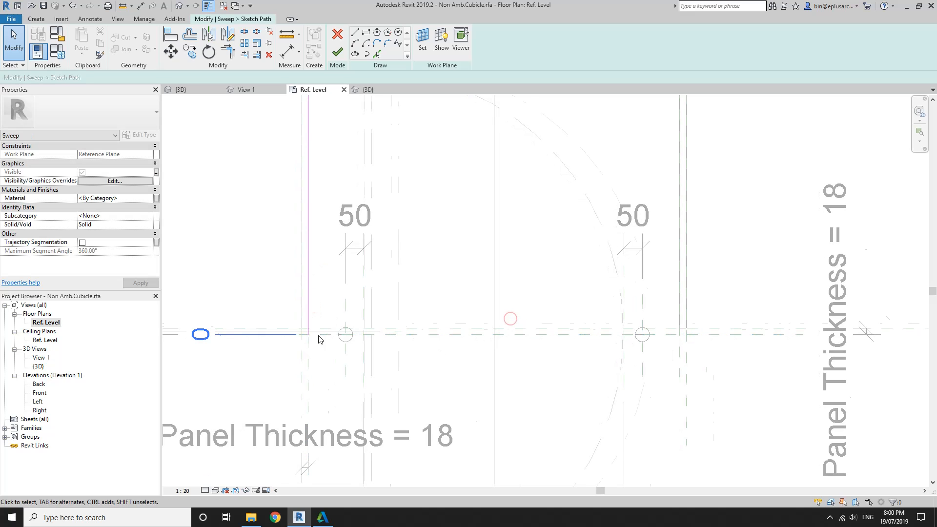
middle_click_drag(311, 334, 360, 323)
scroll(356, 323, "up", 3)
left_click(379, 315)
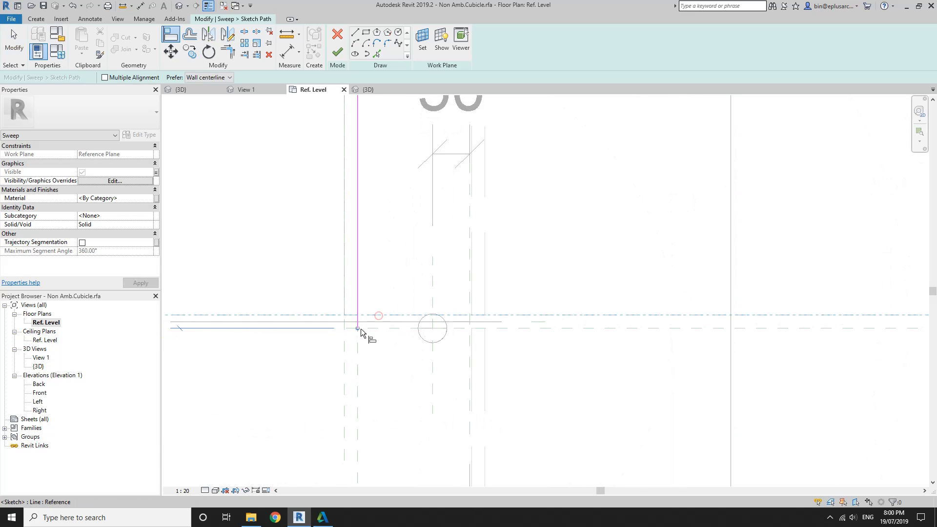
left_click(359, 329)
scroll(528, 334, "down", 3)
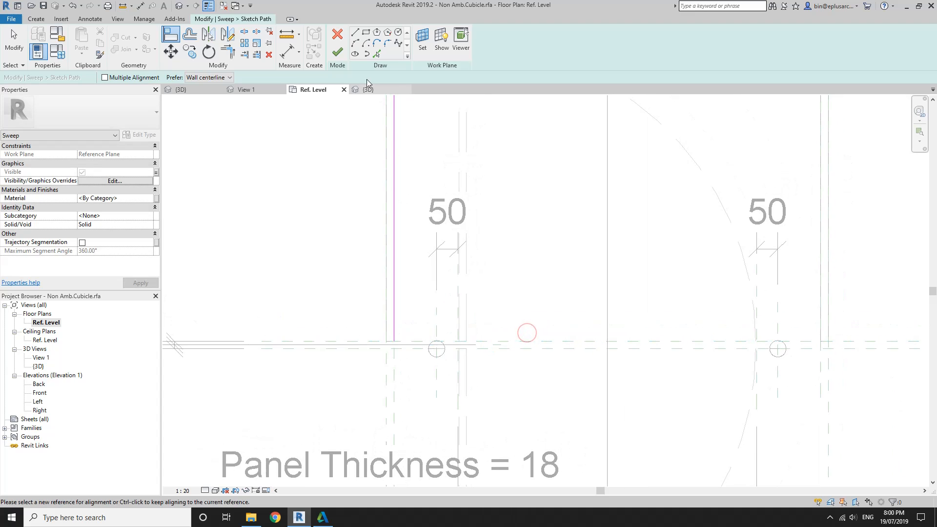
left_click(341, 54)
left_click(179, 6)
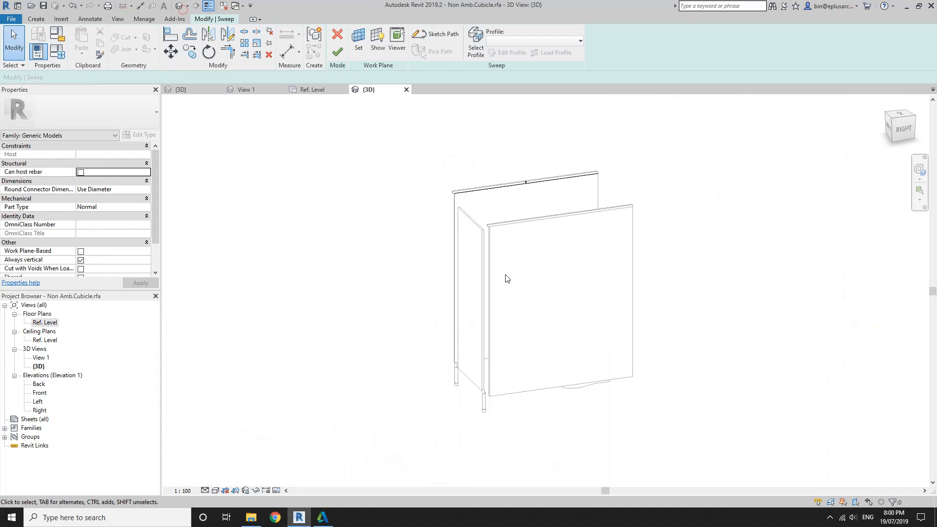
left_click(337, 51)
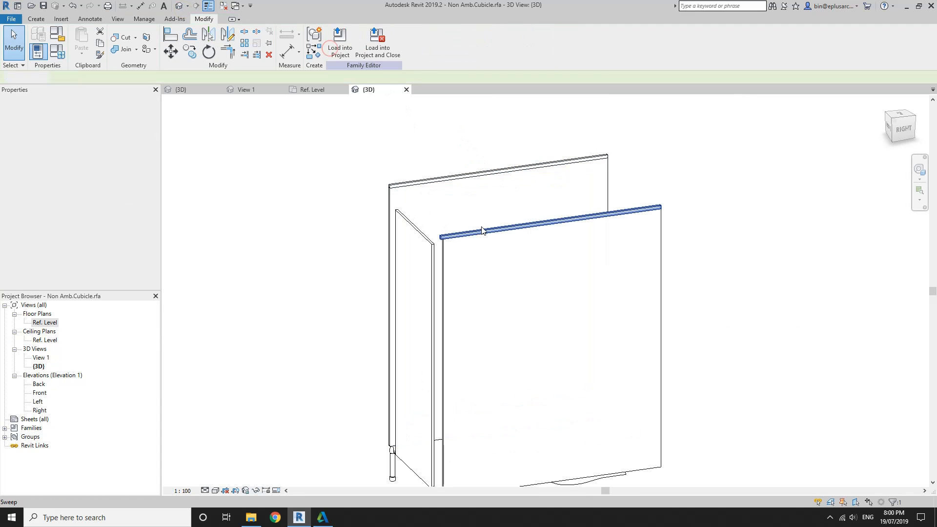
Step: Open the path sketch of the right side panel's top rail sweep in the Ref. Level plan and unlock its front-end constraint
left_click(344, 44)
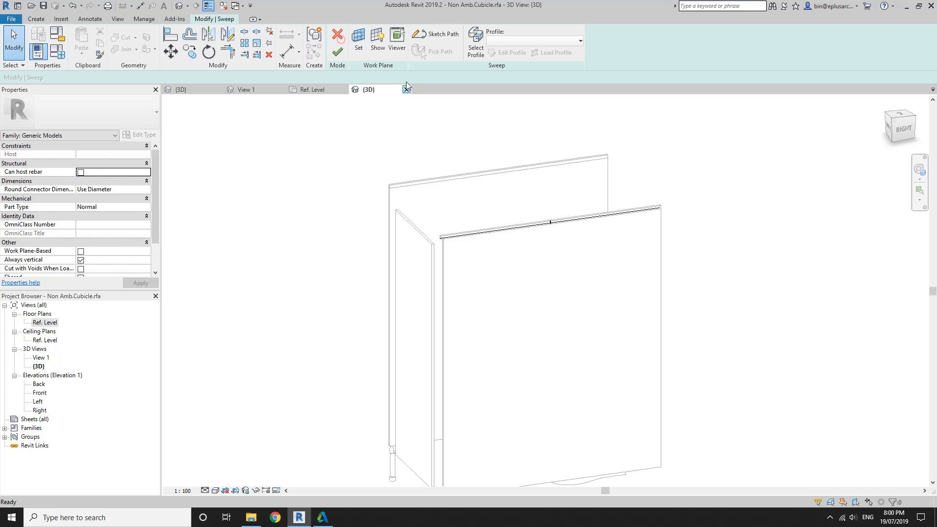
left_click(433, 35)
double_click(45, 322)
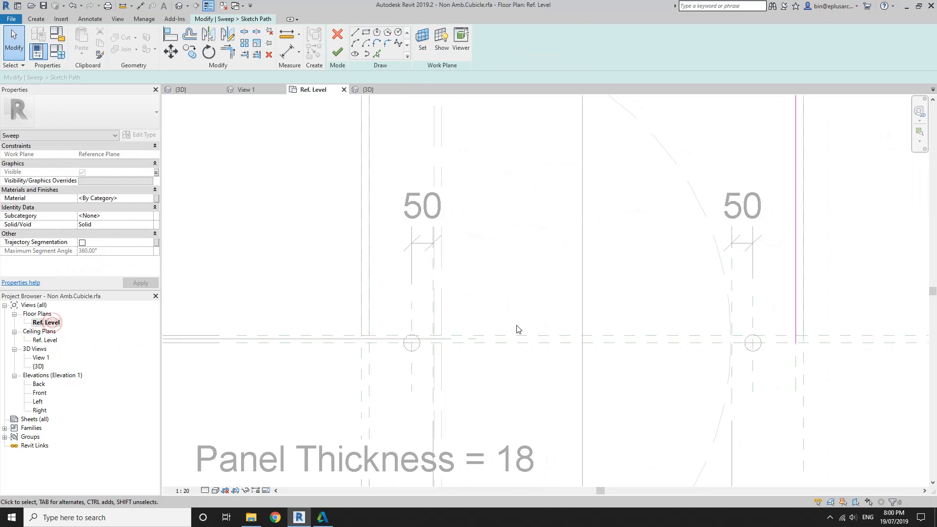
scroll(516, 329, "down", 3)
middle_click_drag(651, 327, 468, 322)
scroll(503, 308, "up", 4)
left_click_drag(541, 315, 515, 352)
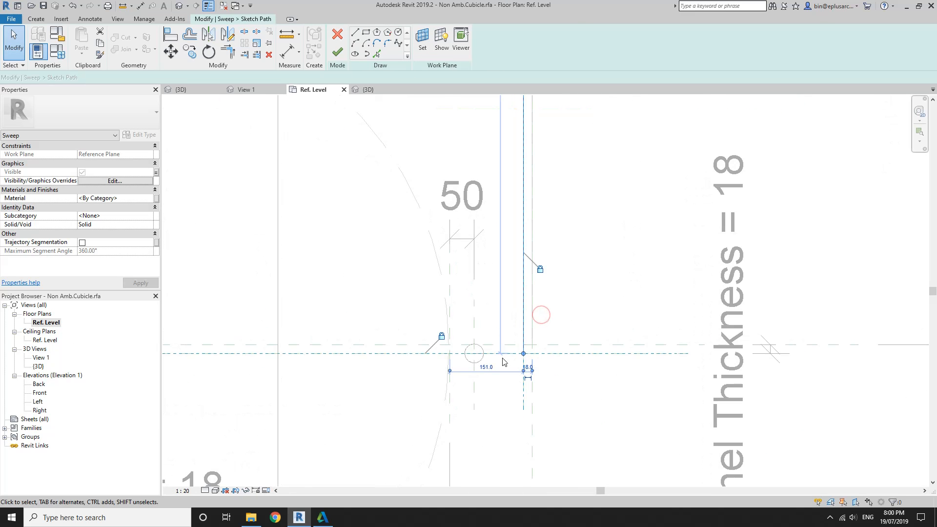
left_click(444, 336)
key("Escape")
Step: Align the front end of the right sweep path to the front panel's rear reference plane and finish the sweep
scroll(533, 355, "up", 1)
middle_click_drag(535, 354, 531, 356)
key("a")
key("l")
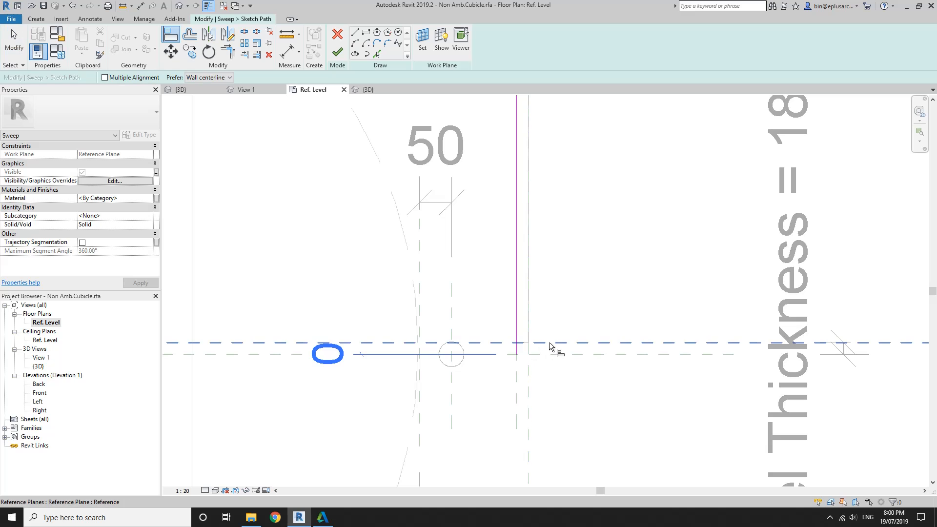
left_click(549, 343)
left_click(527, 355)
middle_click_drag(498, 302, 482, 307)
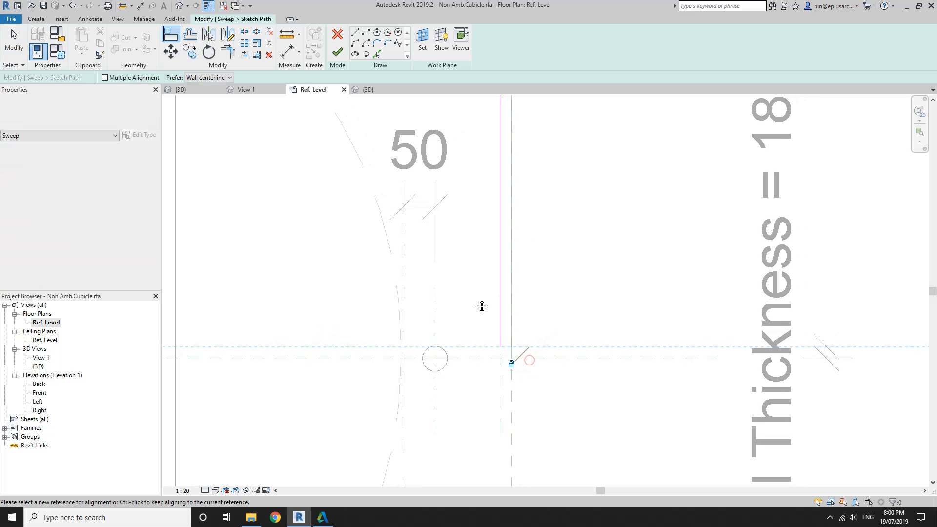
key("Escape")
left_click(337, 52)
scroll(488, 370, "down", 2)
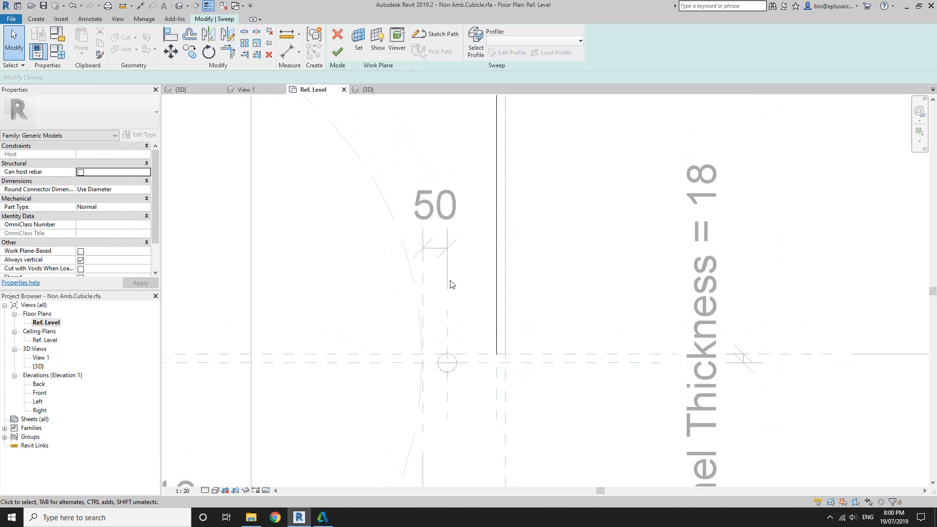
left_click(180, 6)
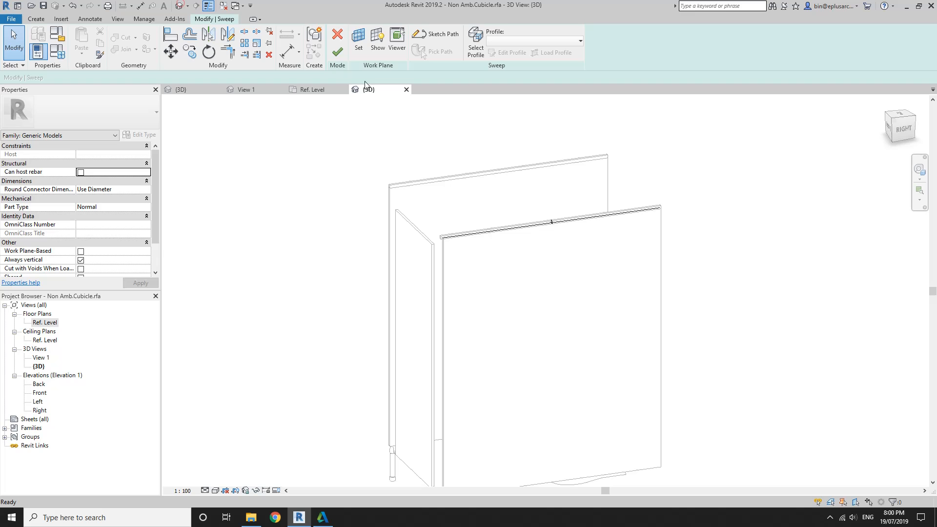
left_click(336, 53)
Step: Load the modified cubicle family into Ambulant Toilet Exercise EP9 Start, closing it and replacing the existing version
middle_click_drag(525, 192, 545, 236, "shift")
scroll(488, 240, "up", 1)
middle_click_drag(481, 242, 468, 253)
middle_click_drag(368, 252, 352, 273)
left_click(373, 49)
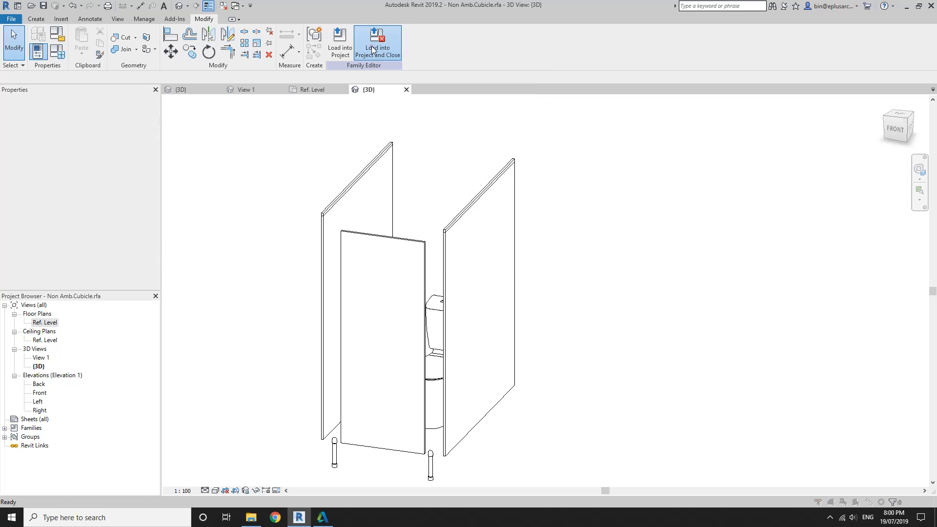
left_click(489, 264)
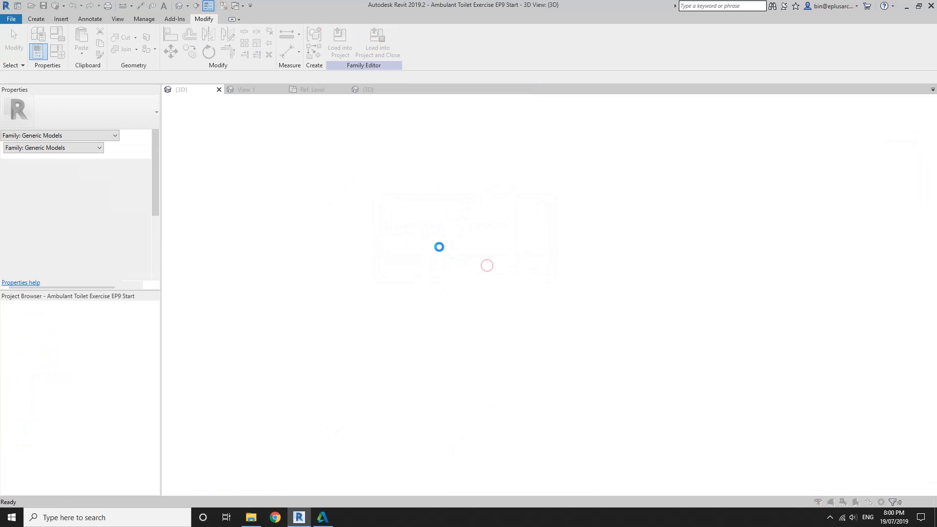
left_click(431, 230)
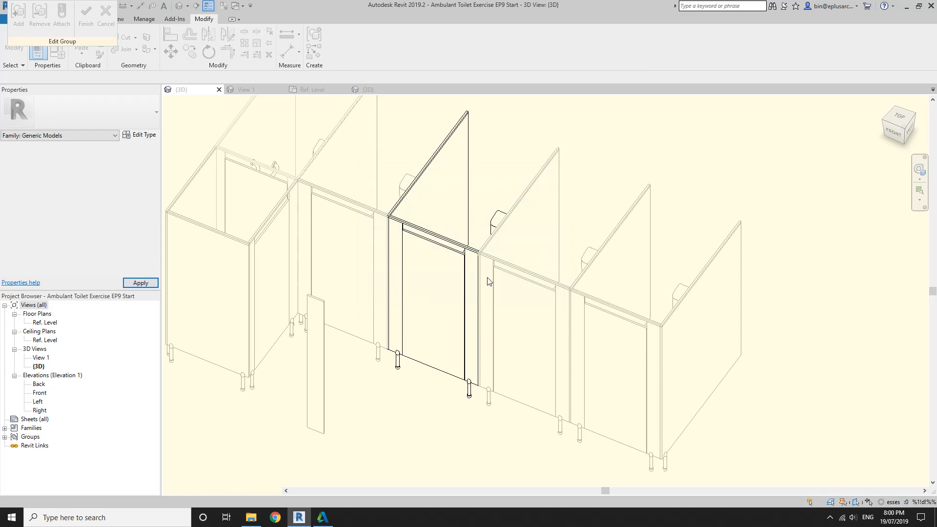
Step: Finish editing the array group of non-ambulant cubicles and view the row from the front in 3D
scroll(429, 262, "down", 1)
middle_click_drag(429, 266, 409, 266)
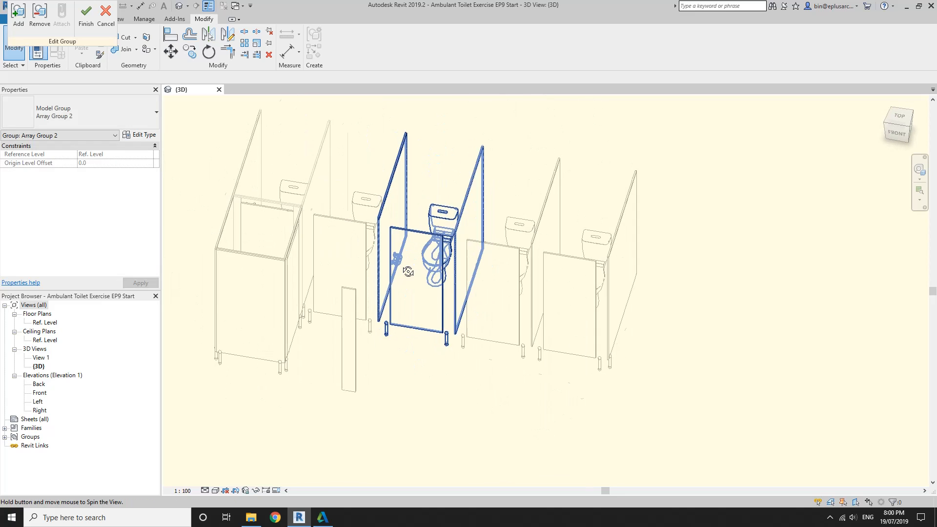
left_click(89, 32)
middle_click_drag(483, 273, 407, 360, "shift")
scroll(551, 281, "up", 1)
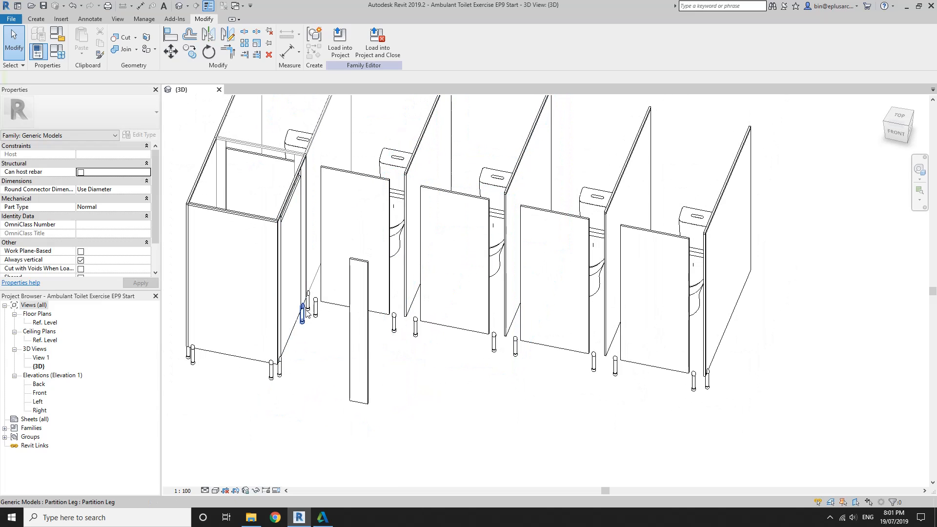
middle_click_drag(303, 310, 295, 332)
Step: In the Ref. Level plan, draw a short vertical reference plane across the first non-ambulant cubicle's front, about 140 mm from the ambulant cubicle's side partition
double_click(52, 324)
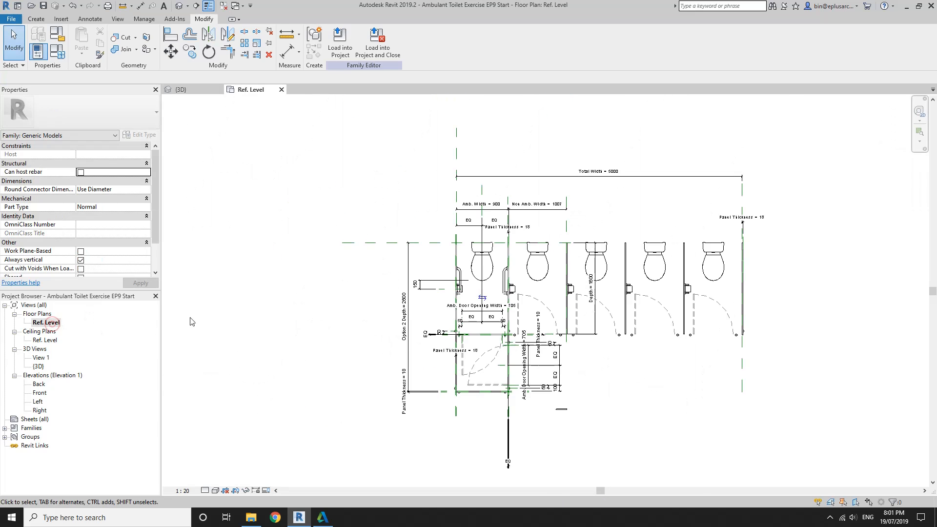
scroll(310, 272, "up", 5)
scroll(311, 273, "up", 1)
middle_click_drag(352, 291, 318, 249)
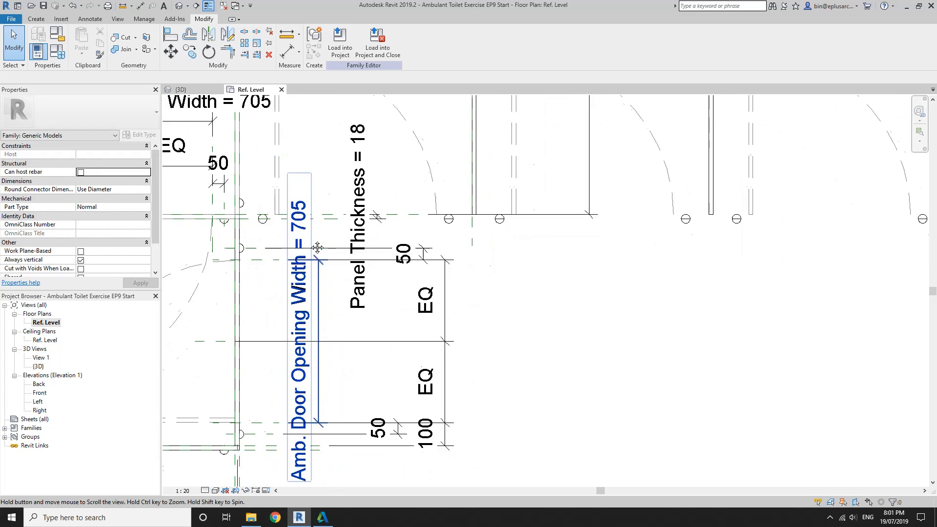
middle_click_drag(377, 218, 347, 201)
scroll(345, 250, "down", 3)
middle_click_drag(344, 256, 318, 218)
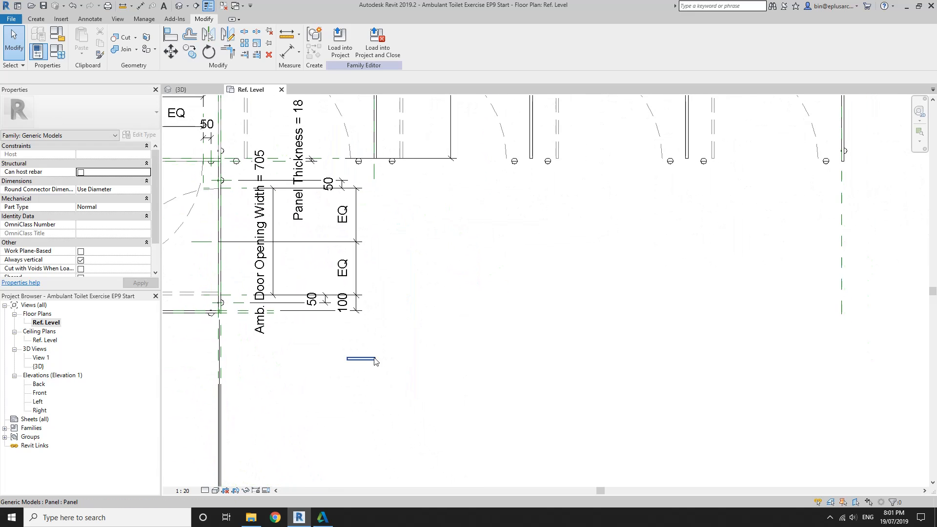
middle_click_drag(543, 276, 472, 310)
middle_click_drag(387, 297, 537, 341)
scroll(320, 231, "up", 1)
scroll(319, 230, "up", 1)
middle_click_drag(319, 231, 285, 334)
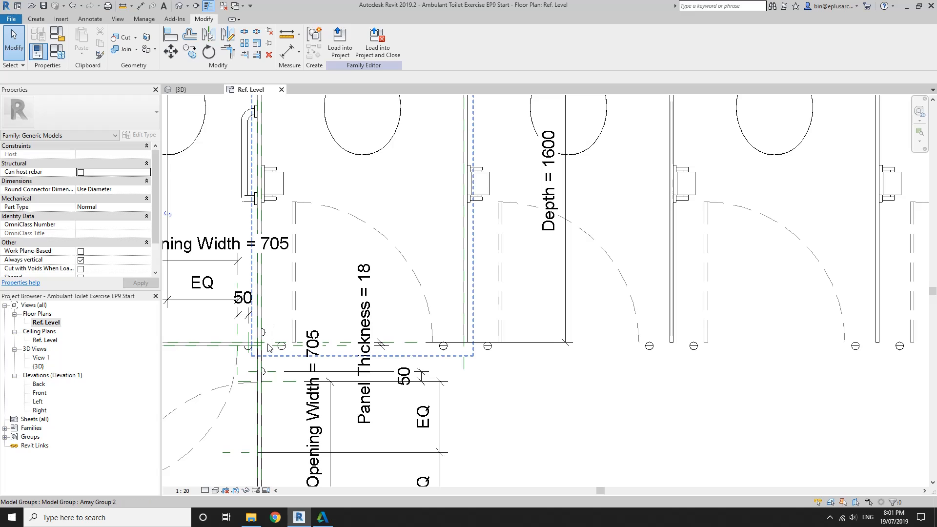
middle_click_drag(291, 342, 307, 291)
key("r")
key("p")
scroll(305, 289, "up", 4)
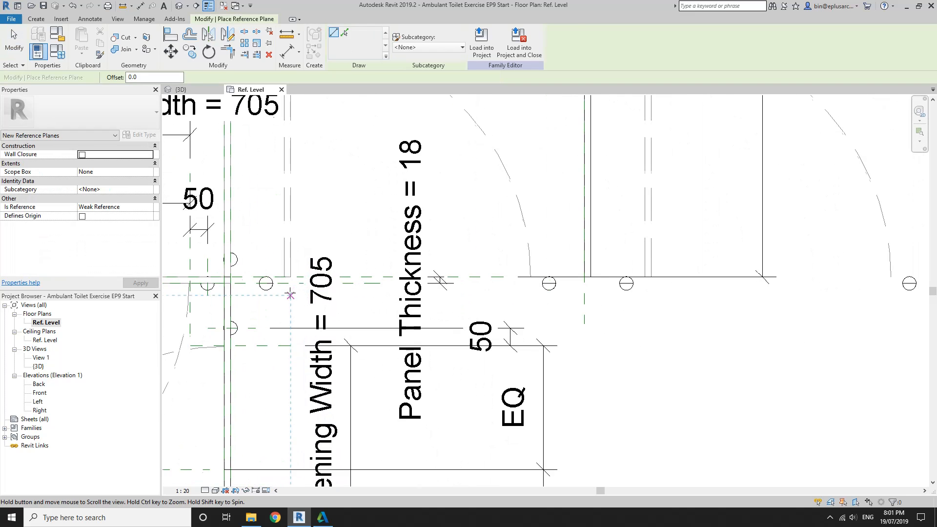
left_click(279, 298)
left_click(279, 254)
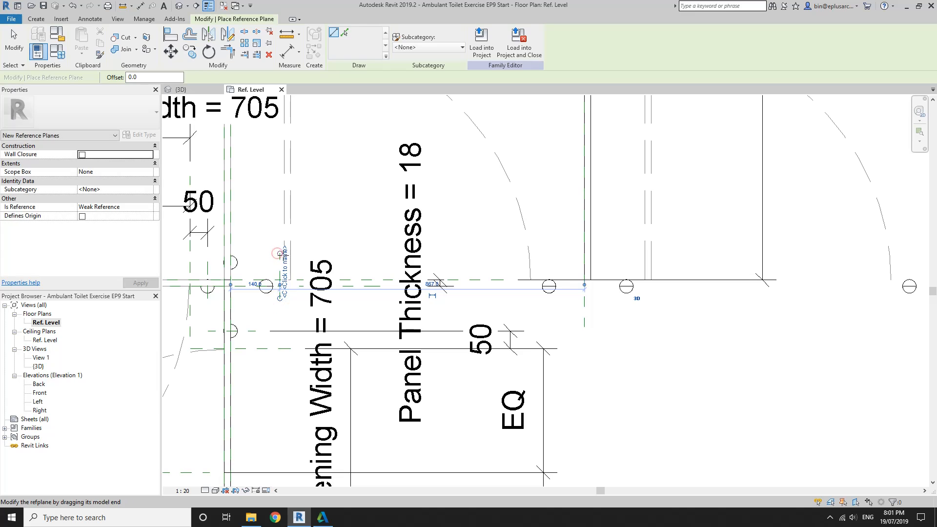
Step: Dimension the new reference plane from the right face plane of the ambulant cubicle's side partition, placing the dimension below the plan
scroll(275, 288, "up", 3)
key("d")
key("i")
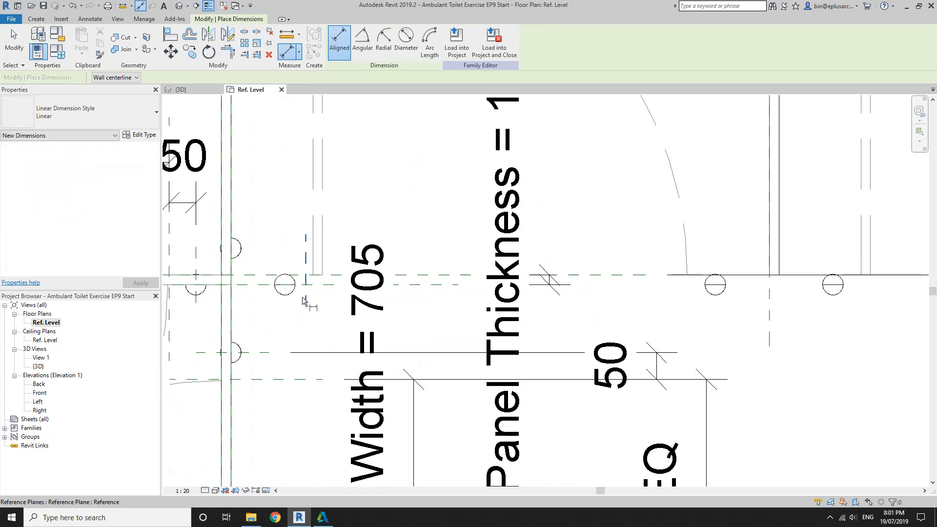
scroll(300, 297, "down", 4)
scroll(256, 360, "up", 4)
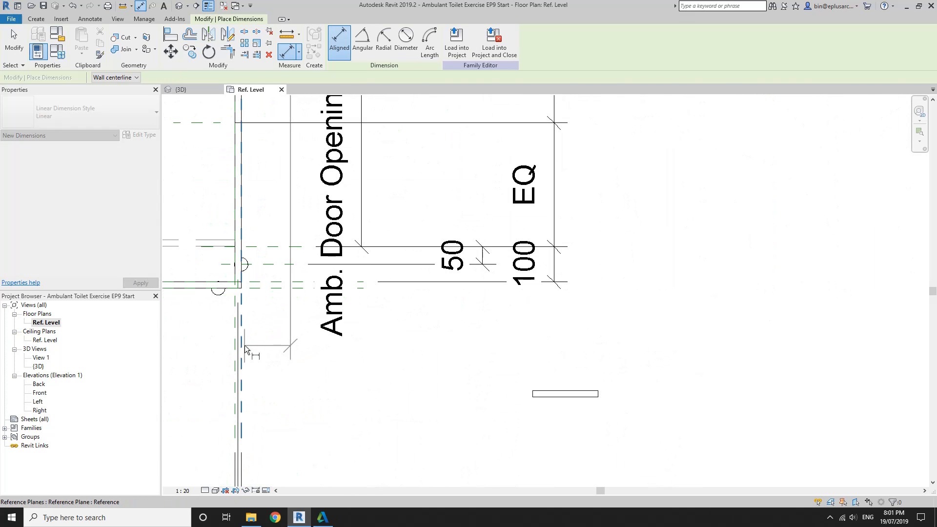
left_click(244, 342)
scroll(256, 344, "down", 3)
left_click(300, 375)
scroll(300, 375, "down", 5)
middle_click_drag(300, 362, 294, 373)
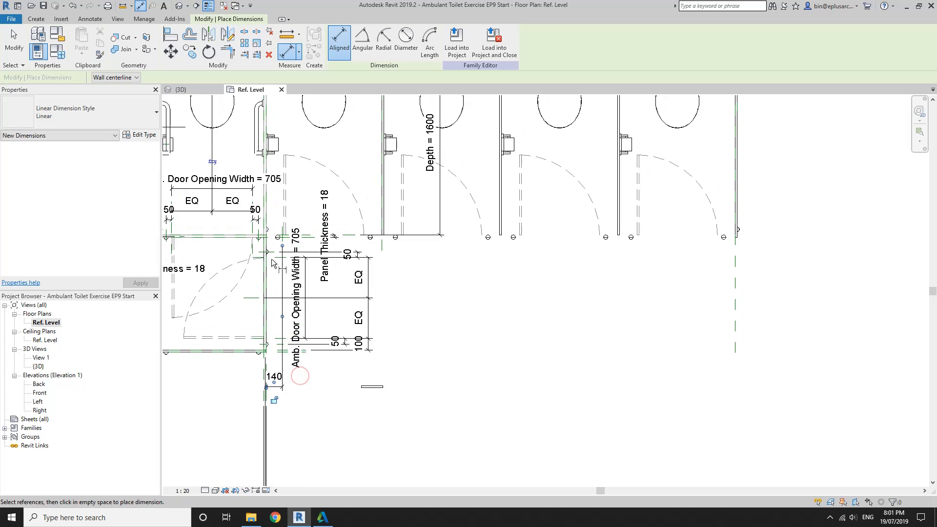
key("Escape")
key("Escape")
Step: Label the new dimension with an instance family parameter named Front Panel Left
left_click(283, 380)
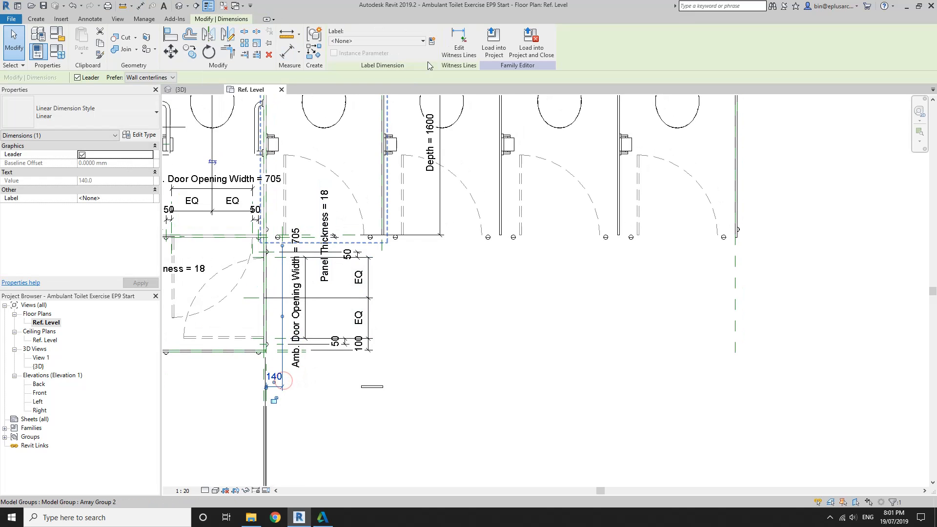
left_click(431, 40)
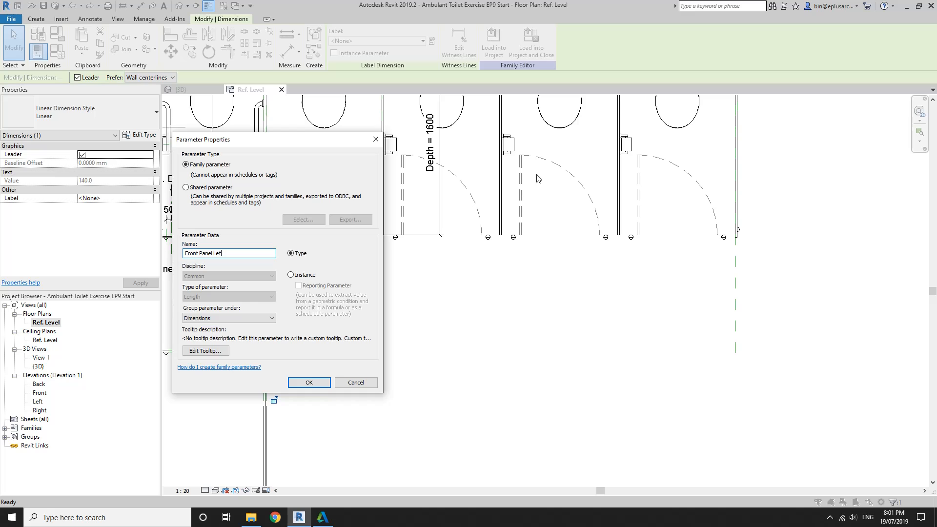
left_click(291, 276)
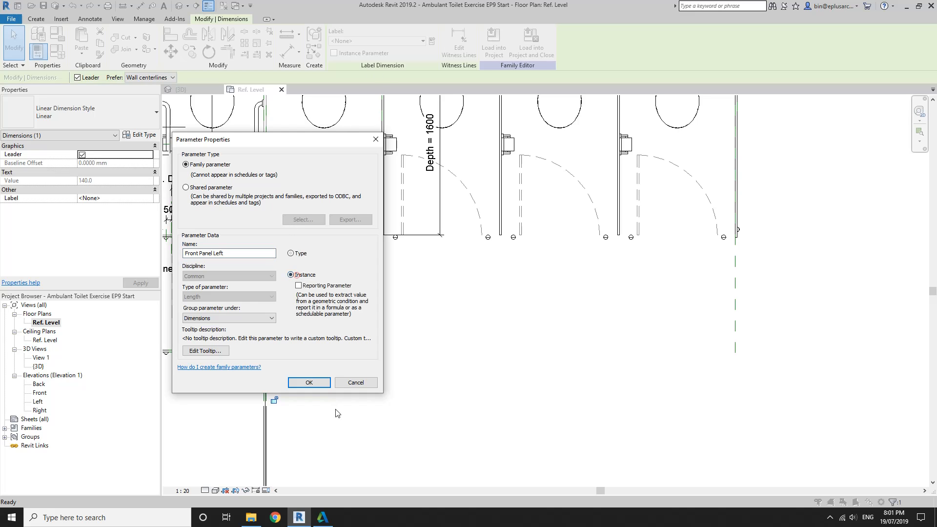
left_click(309, 383)
Step: Set the Front Panel Left formula in Family Types to (Non Amb. Width - Non Amb. Door Opening Width) / 2
scroll(269, 287, "up", 4)
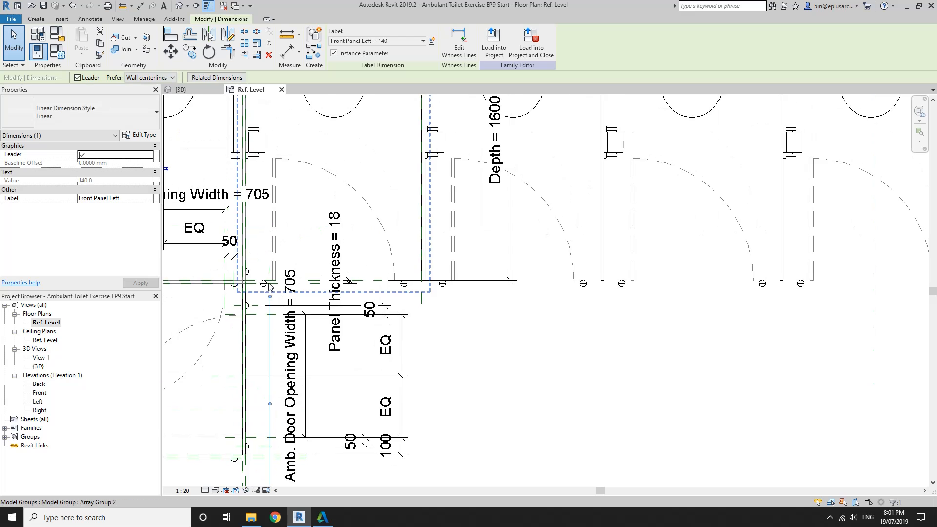
middle_click_drag(270, 287, 297, 297)
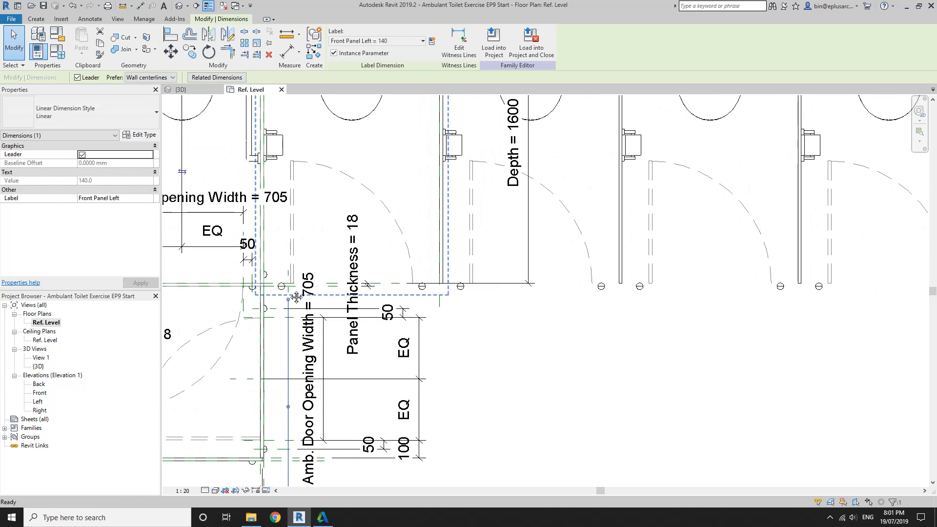
left_click(58, 50)
scroll(102, 216, "down", 5)
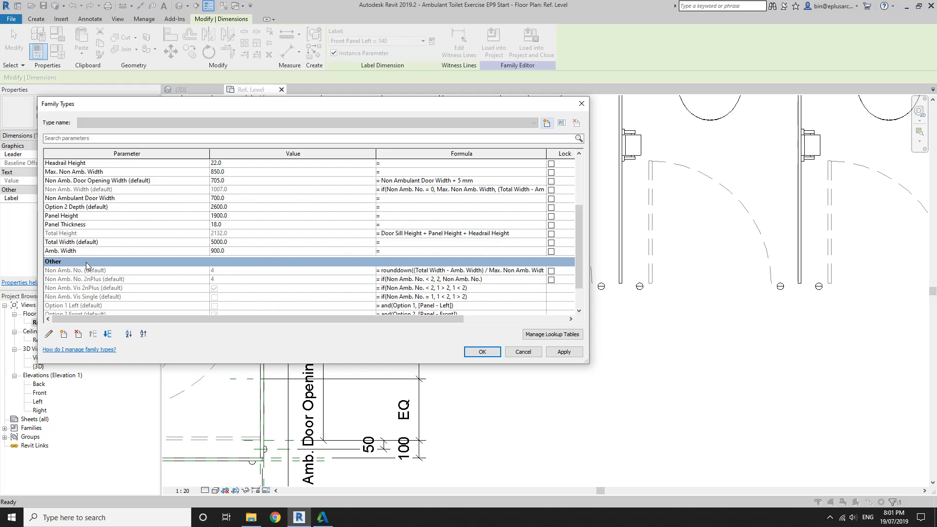
scroll(87, 265, "up", 2)
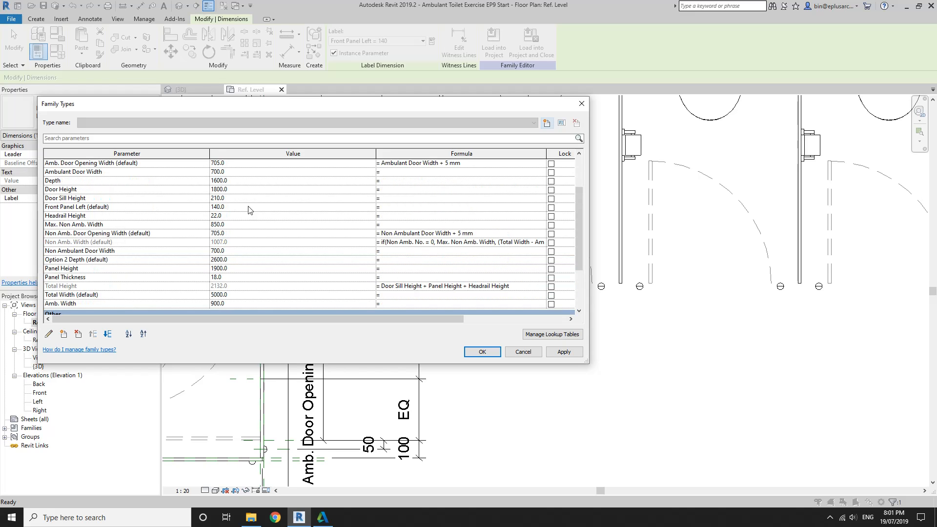
left_click_drag(399, 108, 459, 384)
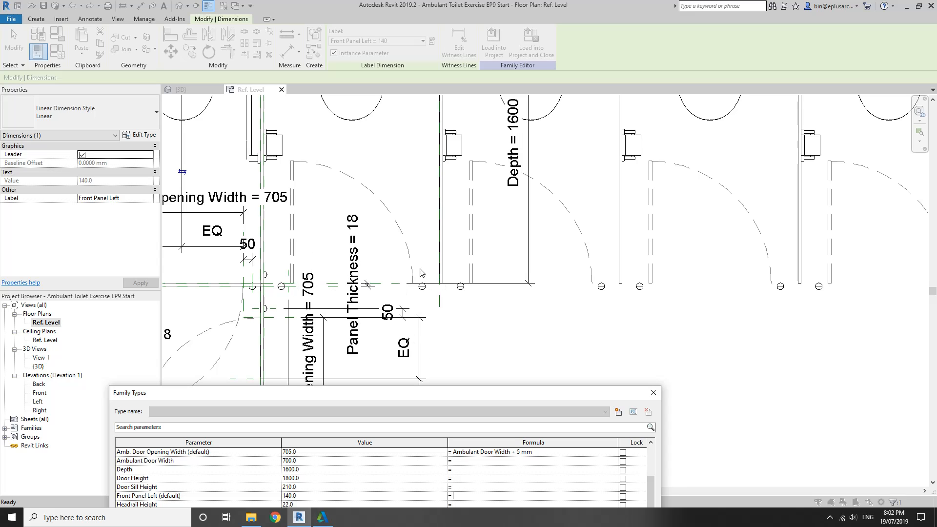
left_click_drag(468, 396, 429, 146)
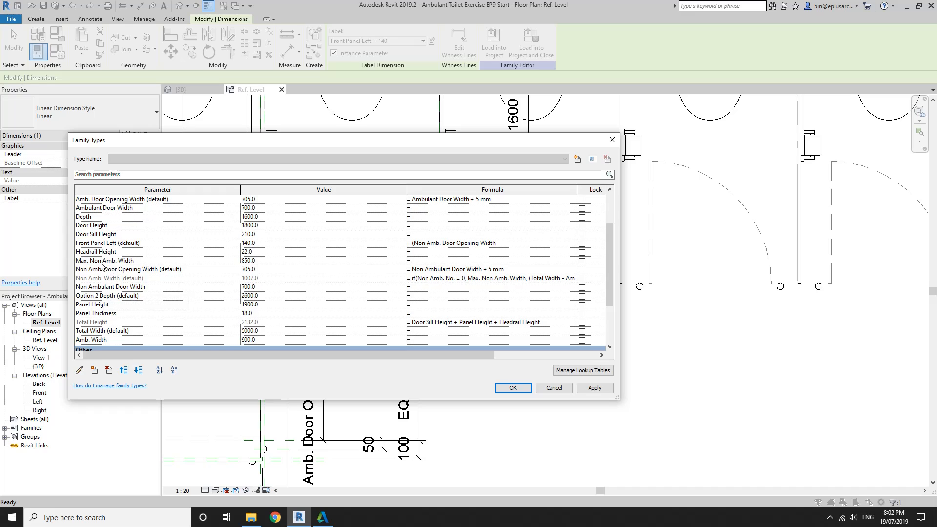
left_click_drag(101, 265, 97, 266)
type("Non")
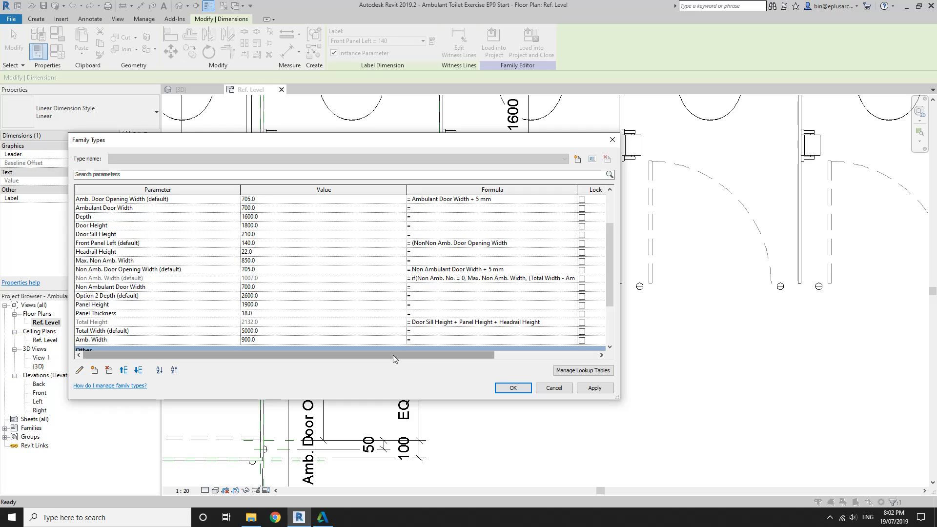
type(" Amb. Width")
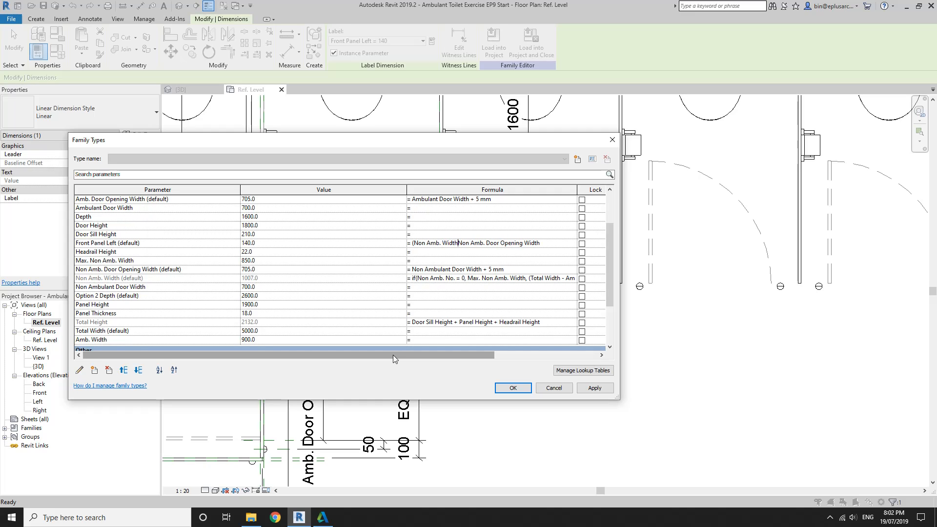
type("-")
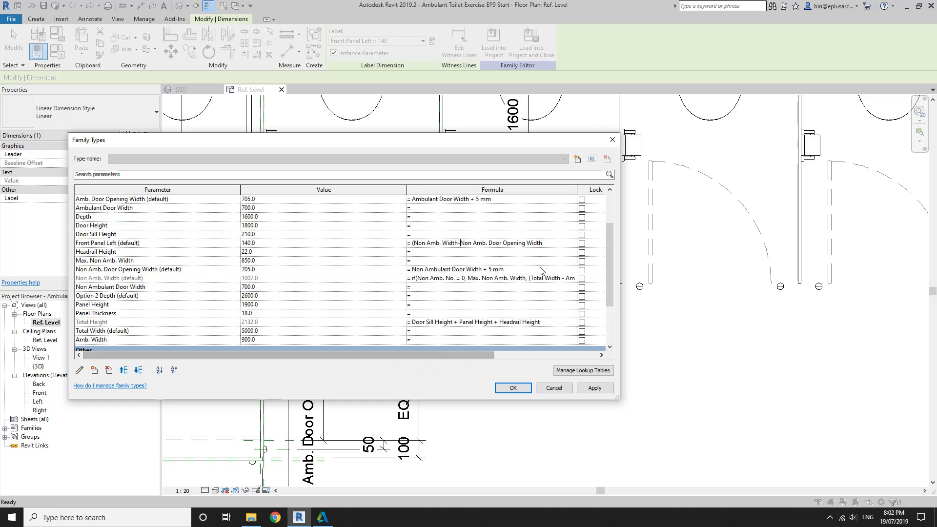
left_click(556, 244)
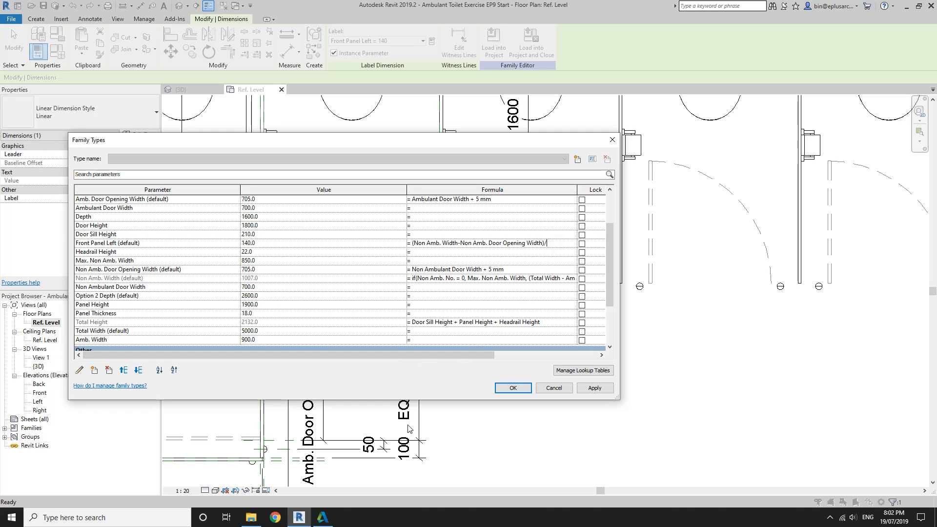
left_click(461, 251)
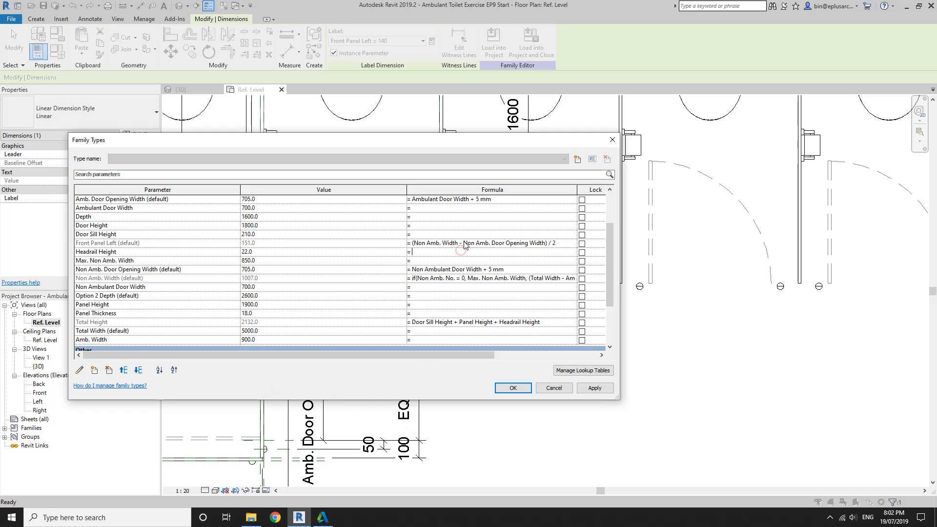
Step: Rename the type of the loose panel below the ambulant cubicle's front to Front Panel Left
left_click(513, 387)
middle_click_drag(306, 377, 292, 277)
scroll(288, 266, "down", 2)
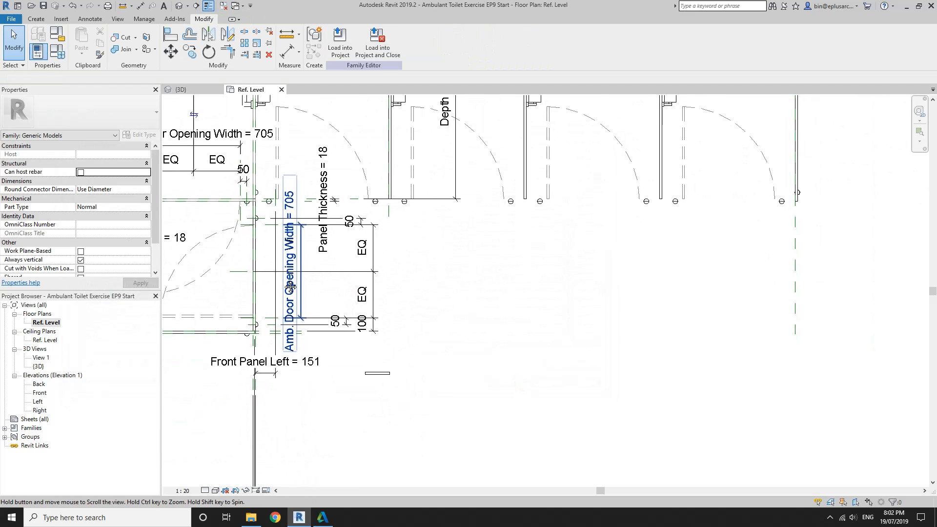
left_click(378, 373)
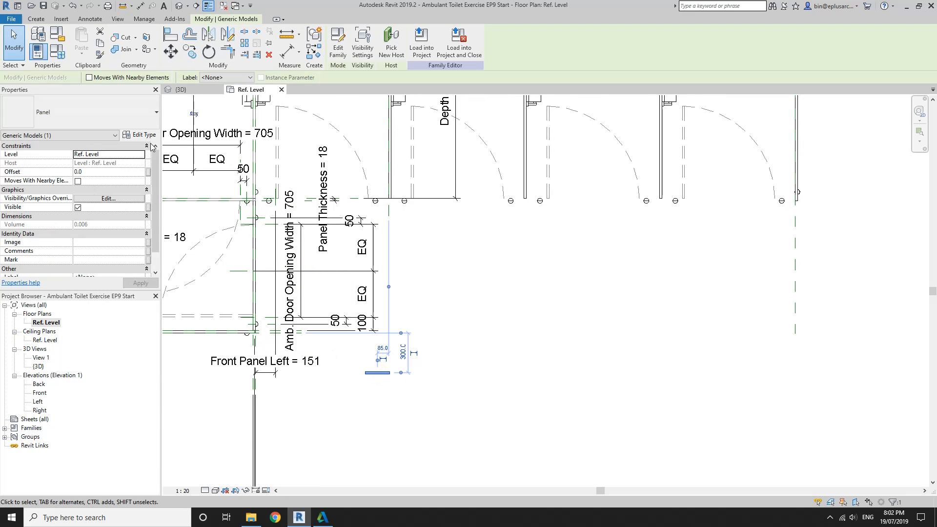
left_click(144, 135)
left_click(542, 156)
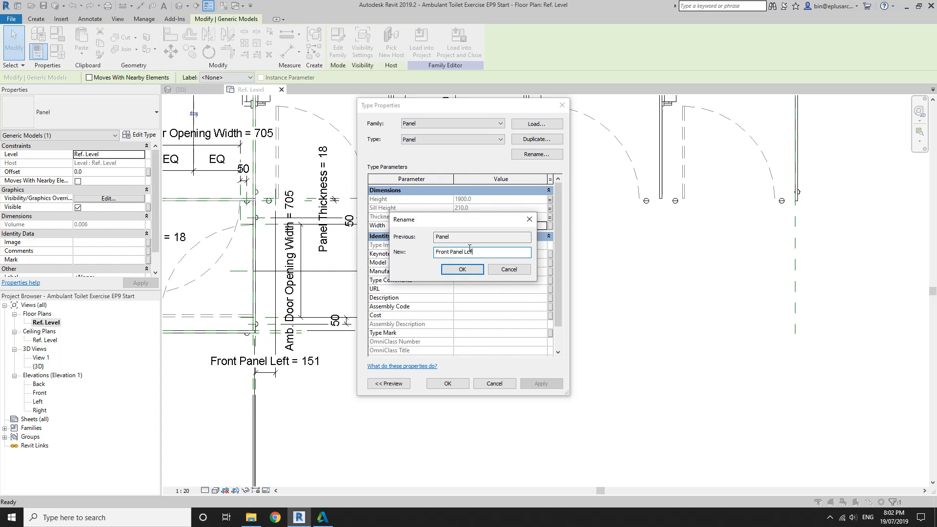
left_click(462, 269)
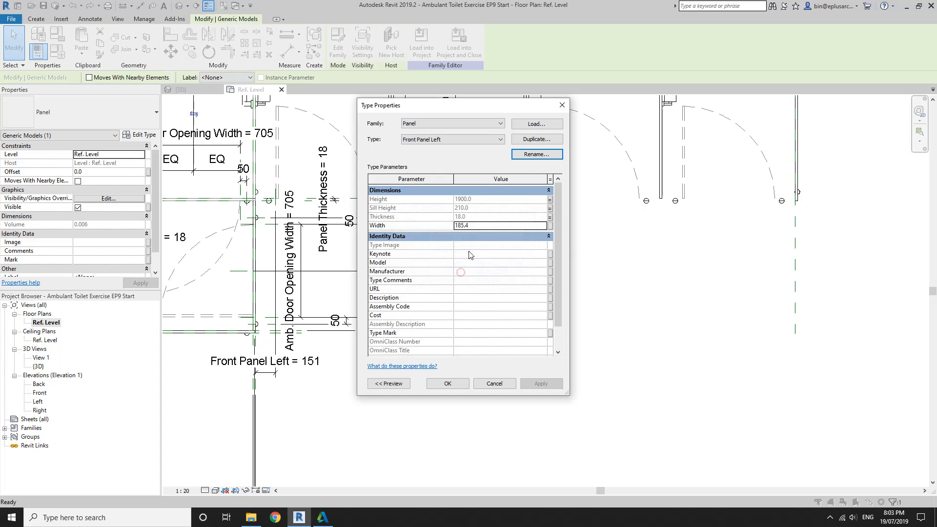
Step: Associate the Front Panel Left type's Width with the Front Panel Left family parameter
left_click(549, 225)
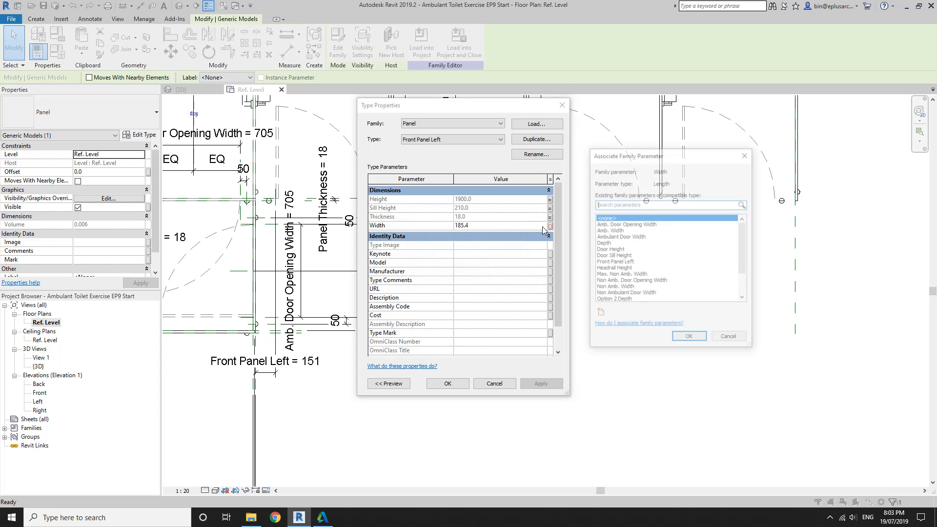
left_click(614, 262)
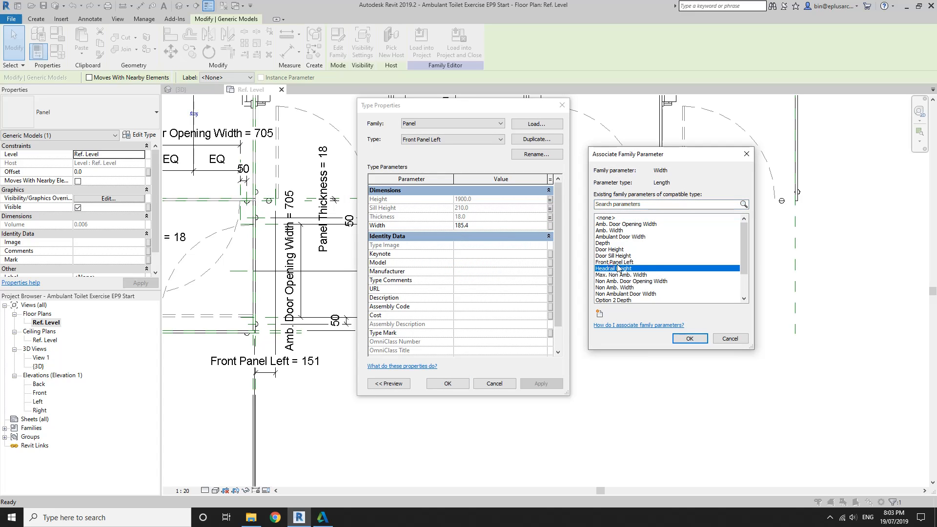
left_click(689, 339)
left_click(448, 384)
scroll(397, 360, "up", 1)
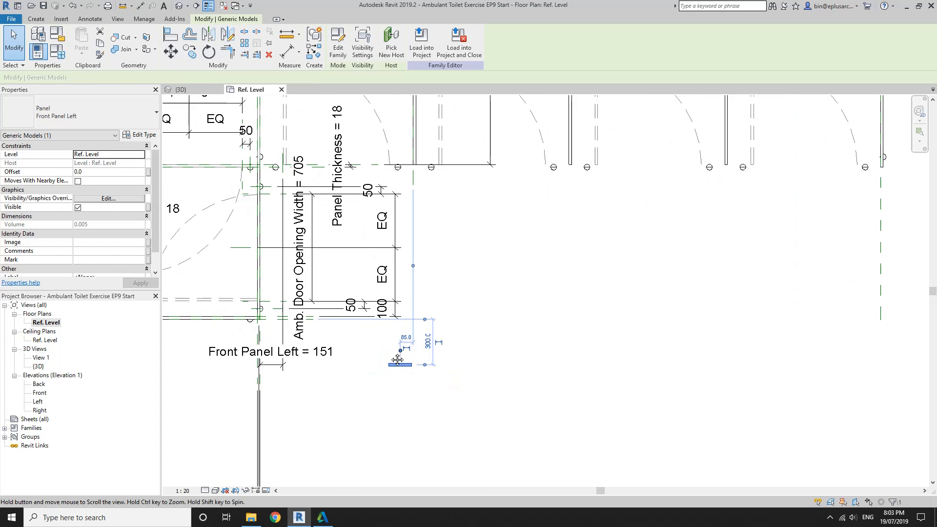
Step: Align the front left panel with the cubicle front reference plane and its end with the right face of the ambulant cubicle's side partition
key("Escape")
key("a")
key("l")
middle_click_drag(321, 172, 363, 189)
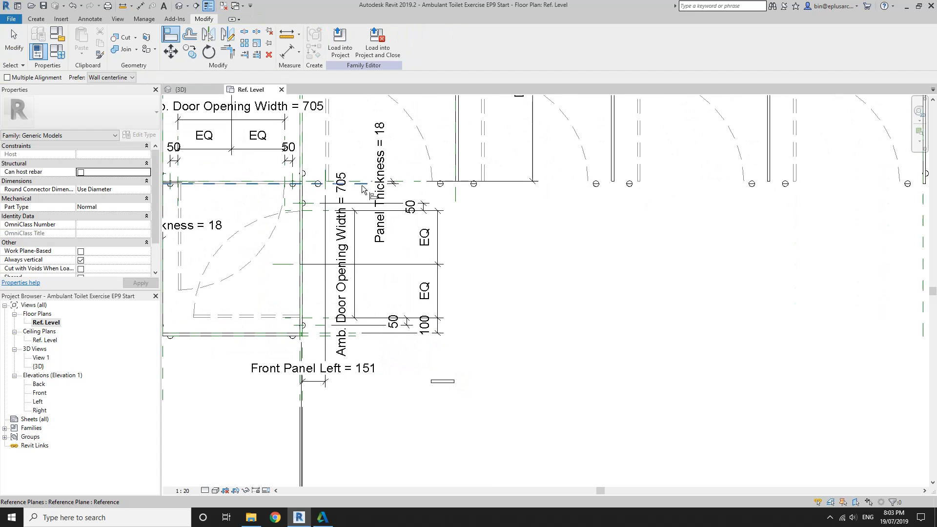
left_click(447, 385)
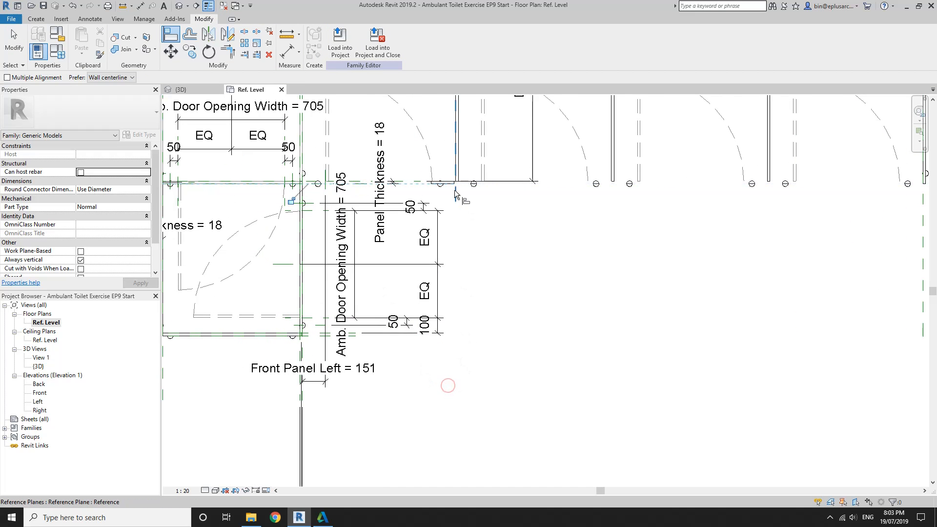
scroll(319, 203, "up", 2)
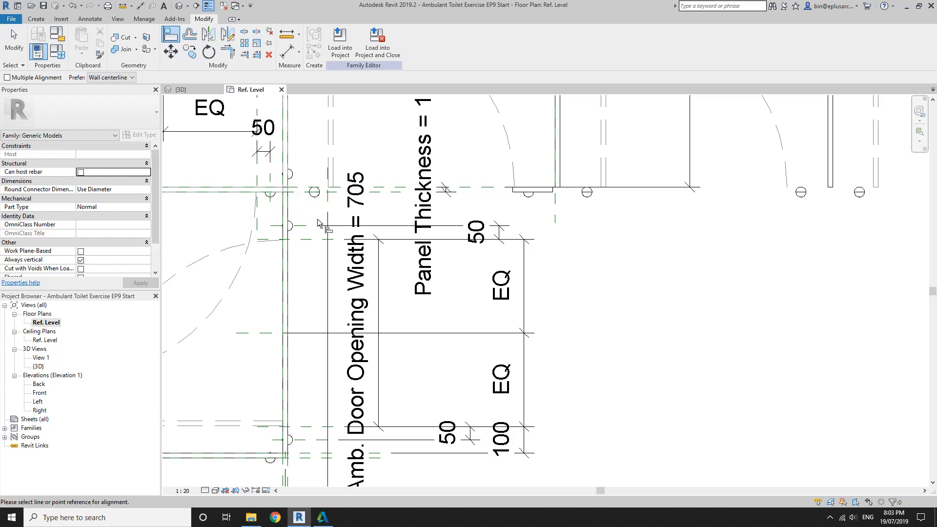
middle_click_drag(371, 350, 305, 403)
scroll(447, 251, "up", 5)
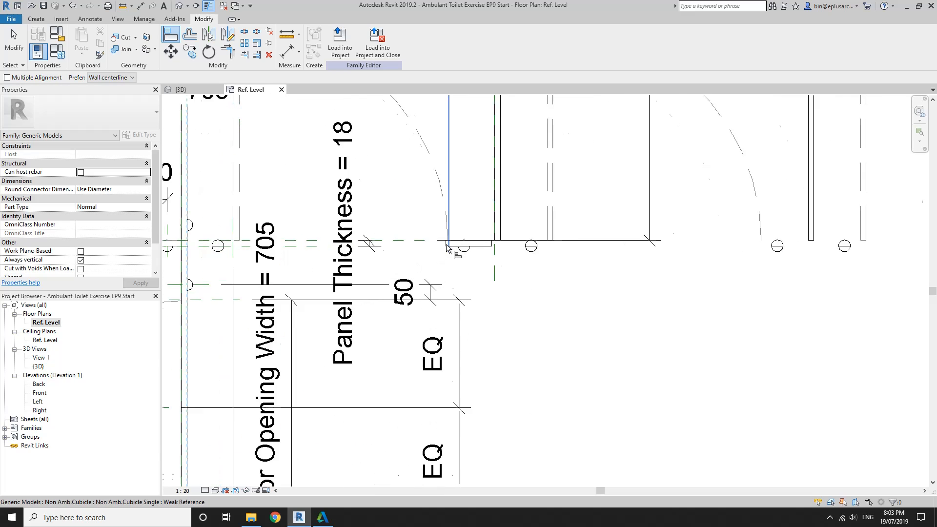
scroll(447, 251, "down", 5)
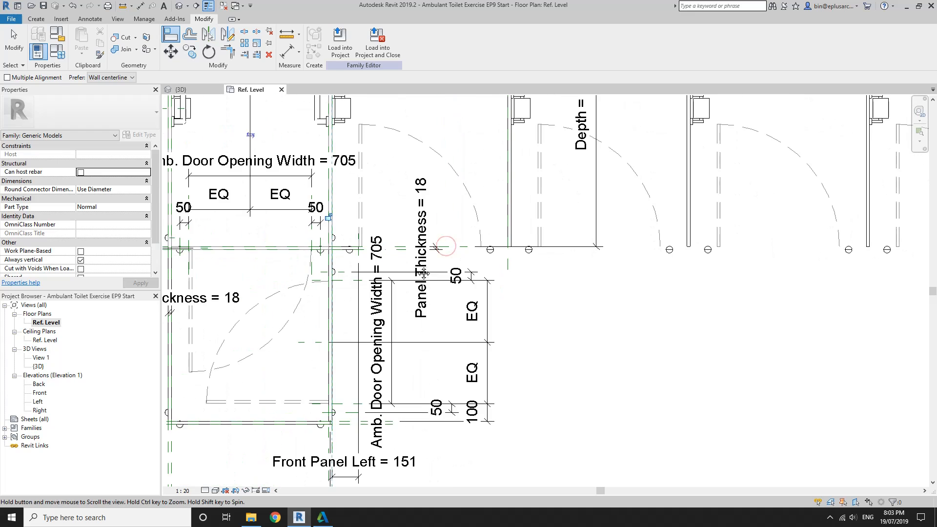
left_click(299, 282)
Step: In the Front elevation, nudge the front left panel up to an offset of 180 mm from Ref. Level
double_click(39, 392)
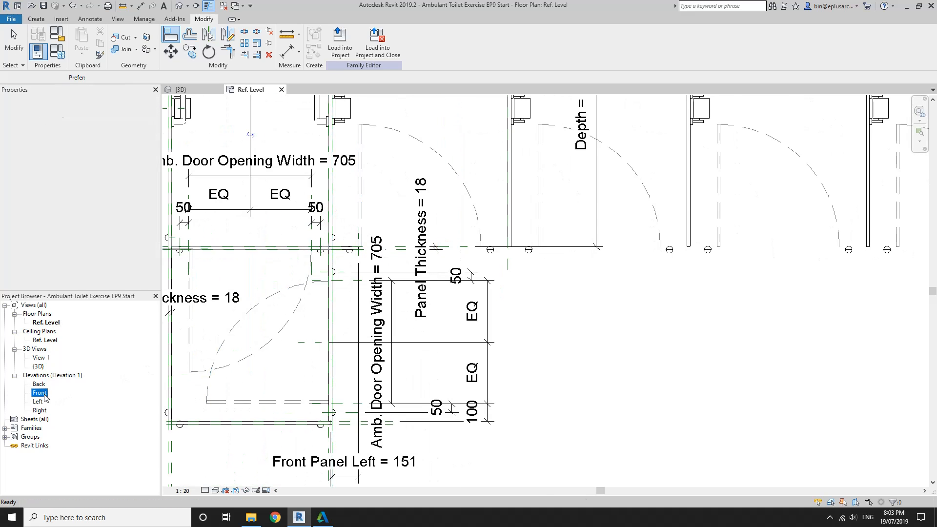
scroll(436, 325, "up", 3)
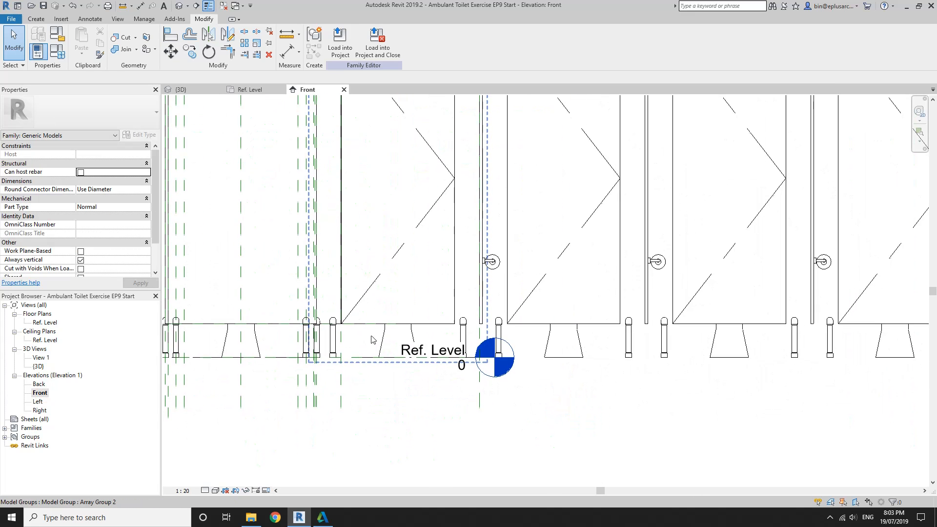
scroll(382, 363, "down", 1)
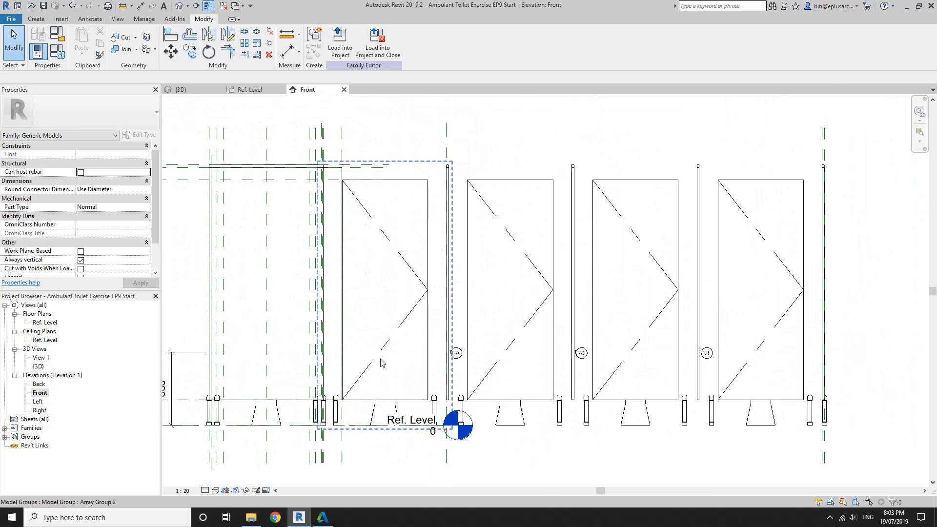
left_click(340, 177)
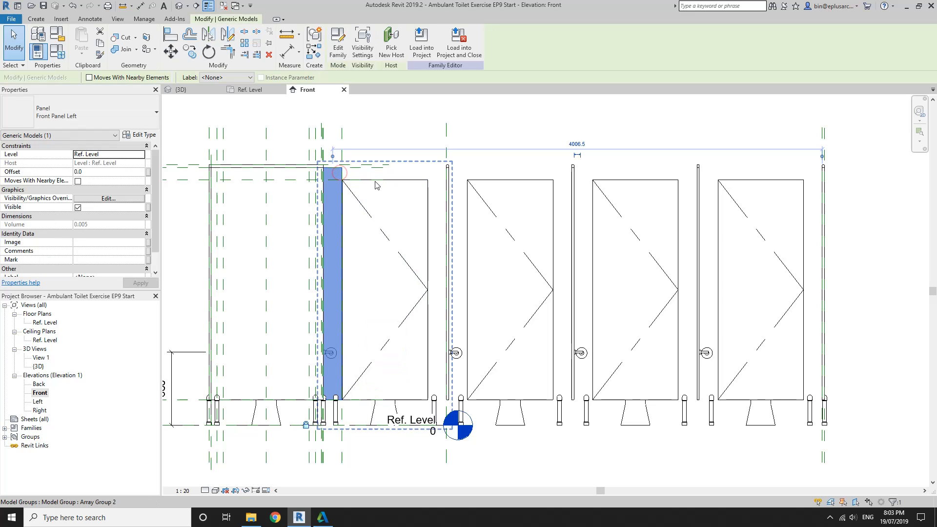
key("Up")
key("Up")
key("Up")
key("Up")
key("Up")
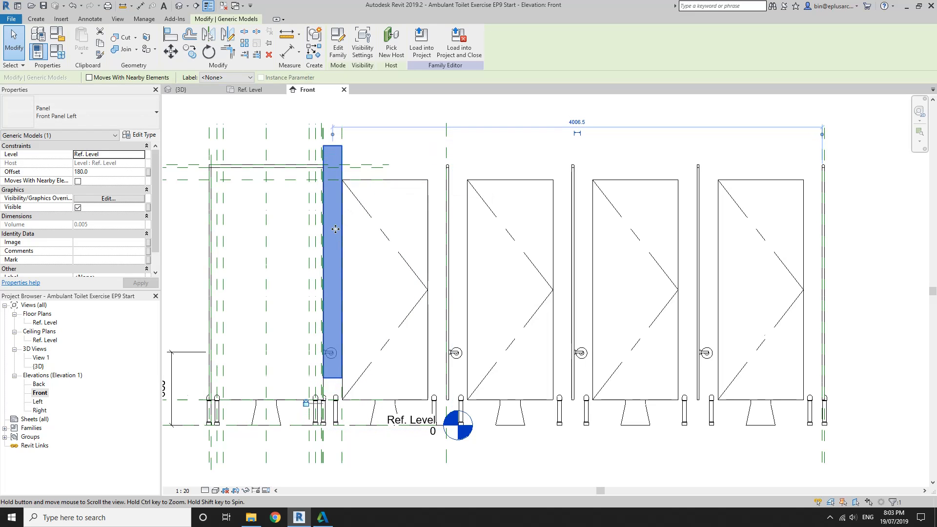
middle_click_drag(326, 223, 333, 180)
Step: Align the base reference of the front left panel with Ref. Level in the Front elevation
key("a")
key("l")
scroll(354, 391, "up", 3)
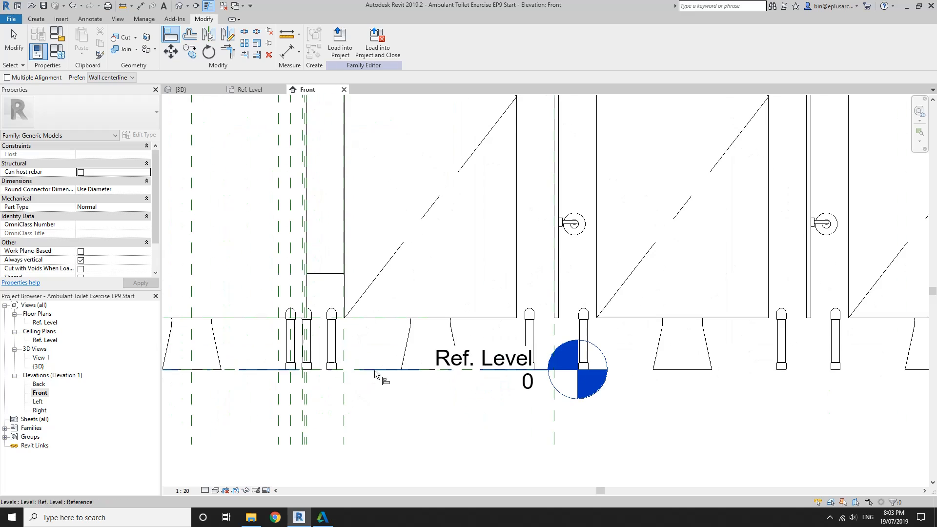
scroll(330, 373, "up", 1)
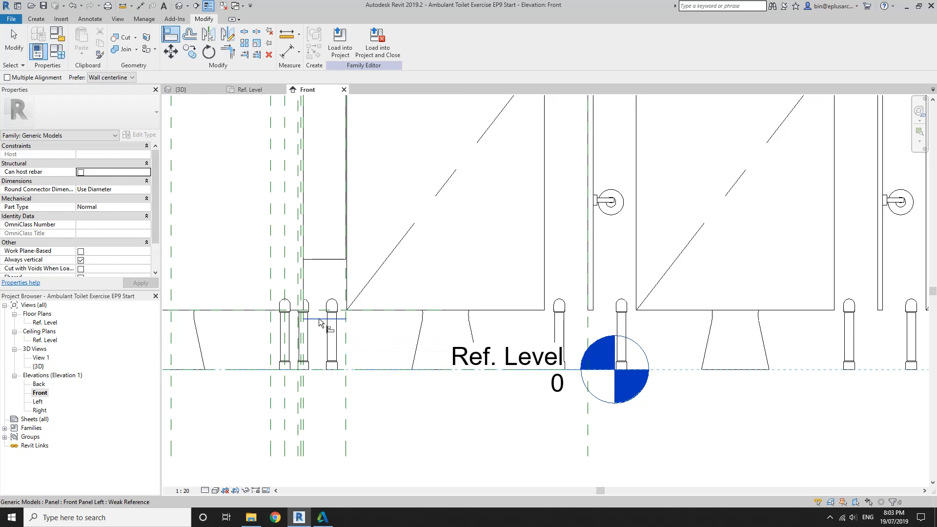
left_click(386, 354)
scroll(361, 351, "down", 1)
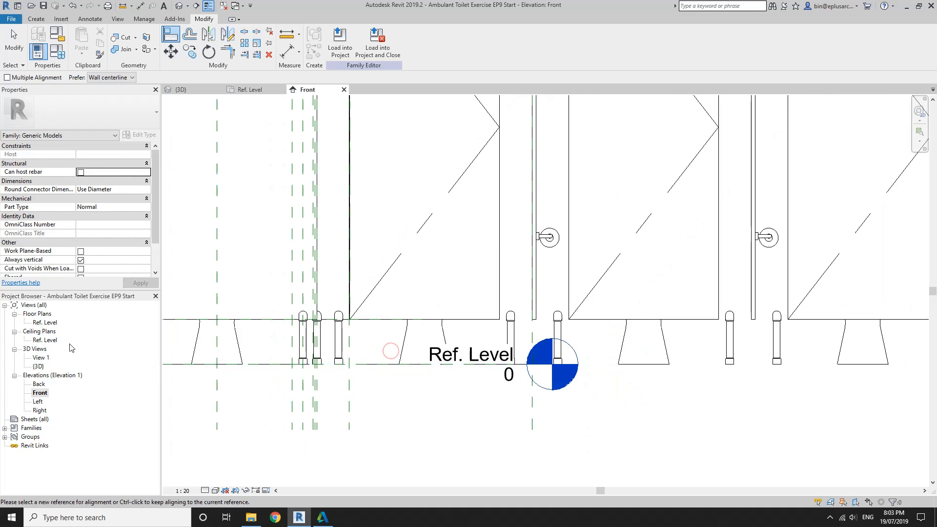
key("Escape")
Step: In the Ref. Level plan, copy the front left panel to just below the last non-ambulant cubicle's front at the row's right end
double_click(45, 322)
scroll(483, 102, "up", 1)
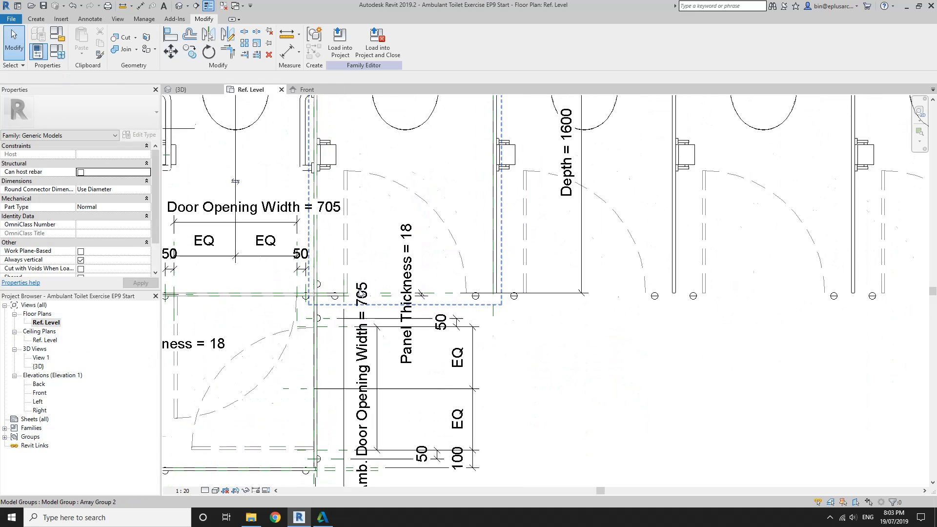
scroll(325, 296, "up", 1)
scroll(325, 297, "up", 1)
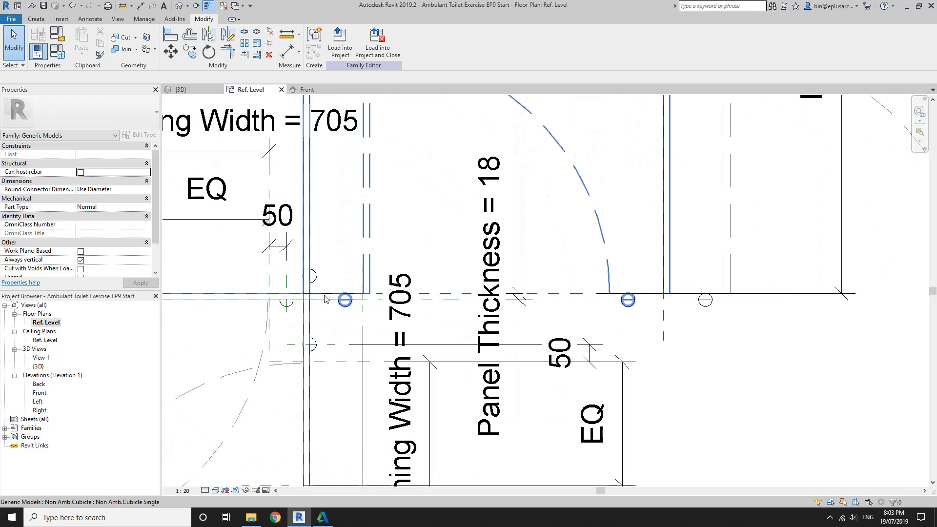
left_click(326, 295)
scroll(326, 295, "down", 2)
middle_click_drag(326, 295, 288, 286)
left_click_drag(302, 289, 295, 270, "ctrl")
scroll(500, 343, "down", 2)
middle_click_drag(500, 343, 295, 270)
left_click_drag(295, 270, 613, 296, "ctrl")
key("Escape")
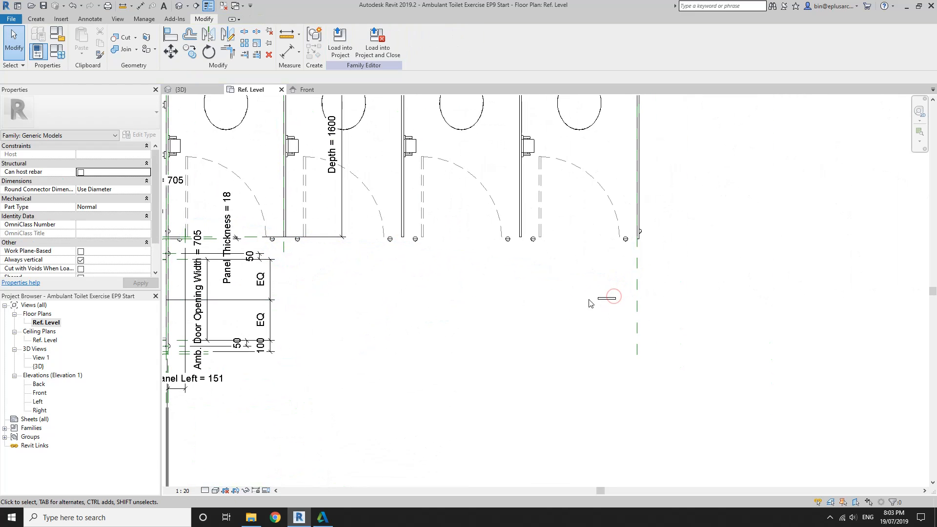
Step: Duplicate the copied panel's type as Front Panel Right
middle_click_drag(591, 303, 551, 308)
left_click(566, 303)
left_click(142, 136)
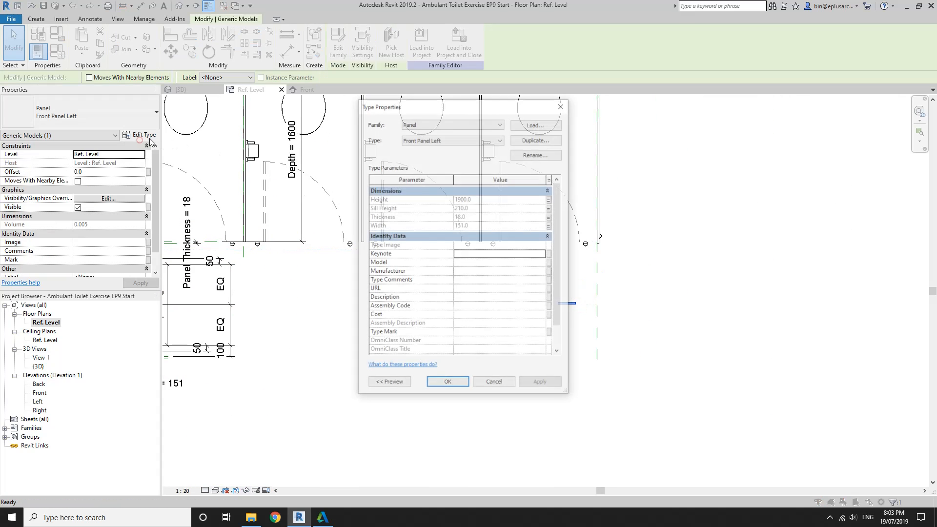
left_click(536, 140)
left_click(453, 243)
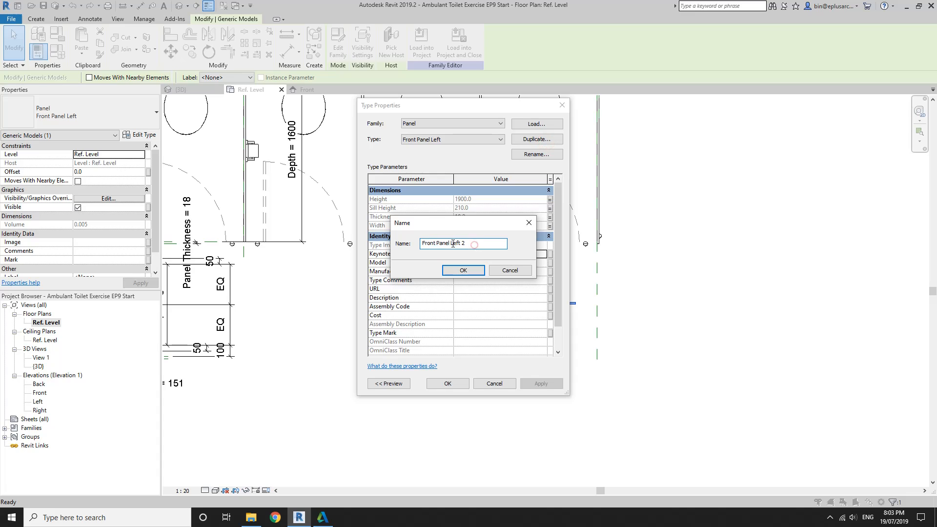
type("Rigth")
key("BackSpace")
key("BackSpace")
type("ht")
left_click(451, 266)
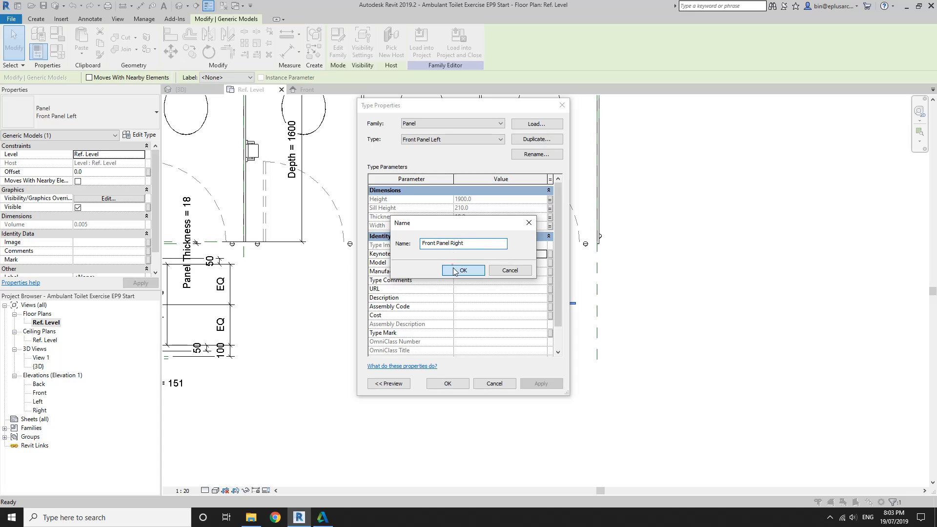
Step: Associate the Front Panel Right type's Height with Panel Height and its Sill Height with Door Sill Height
left_click(550, 199)
scroll(617, 283, "down", 2)
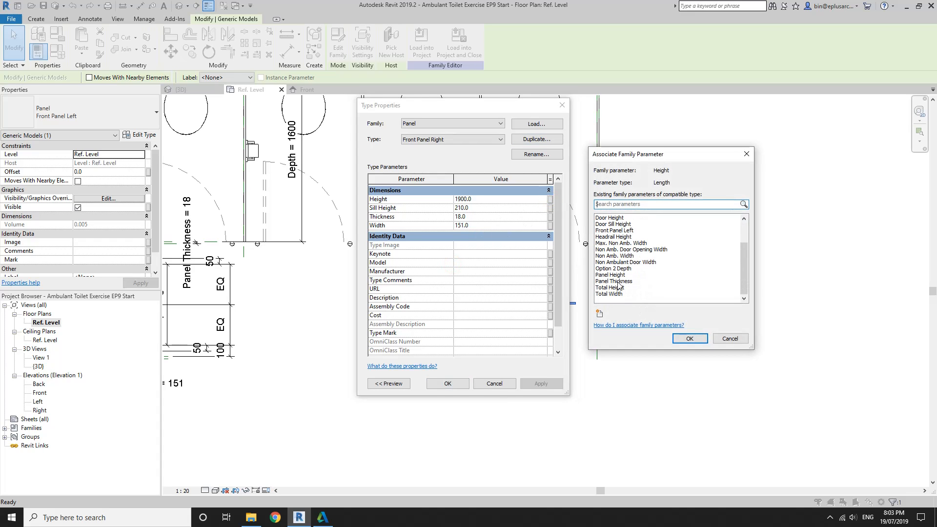
left_click(616, 275)
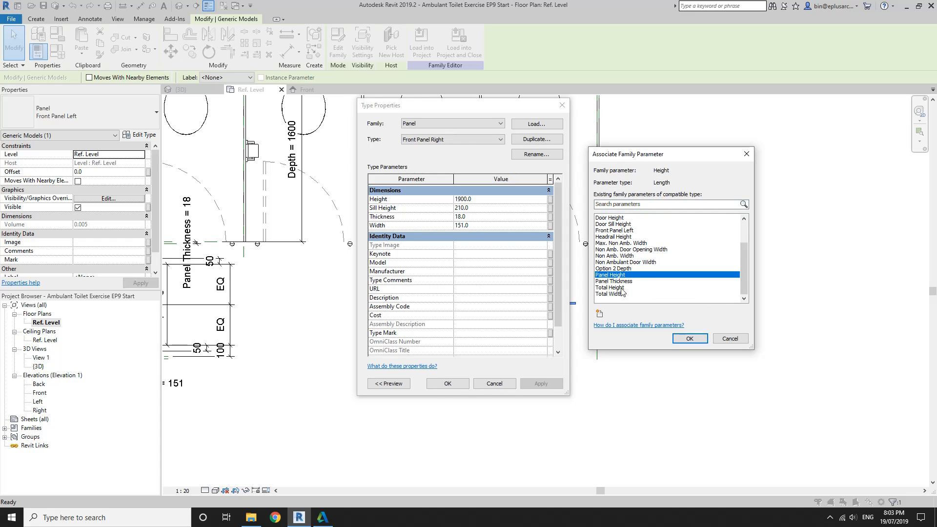
left_click(690, 338)
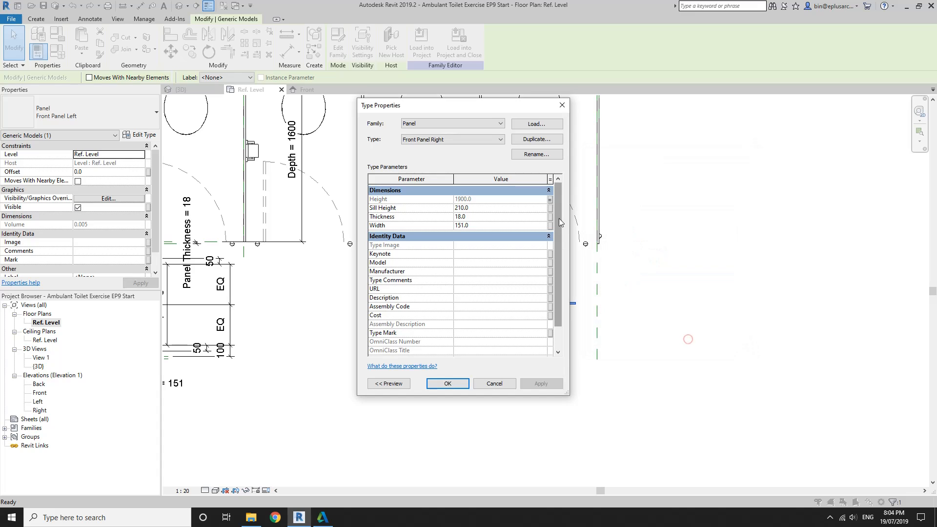
left_click(550, 208)
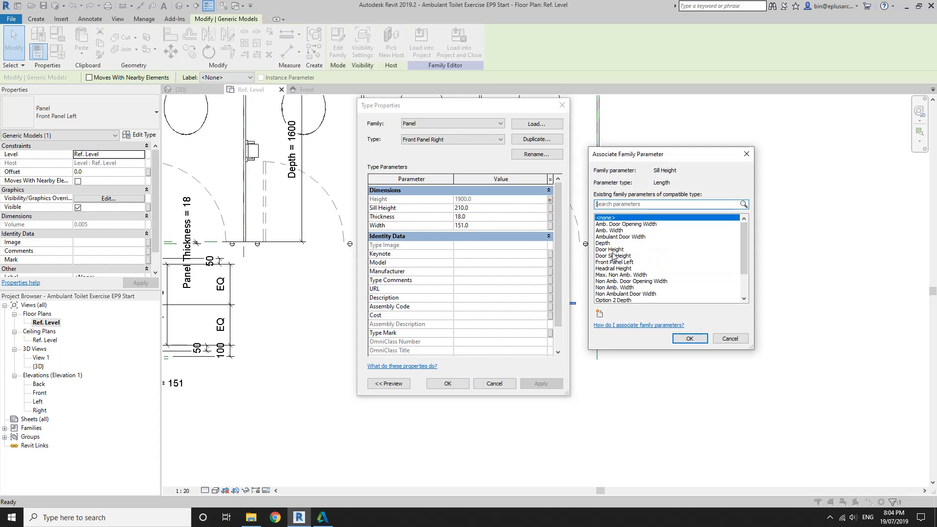
left_click(613, 256)
left_click(688, 338)
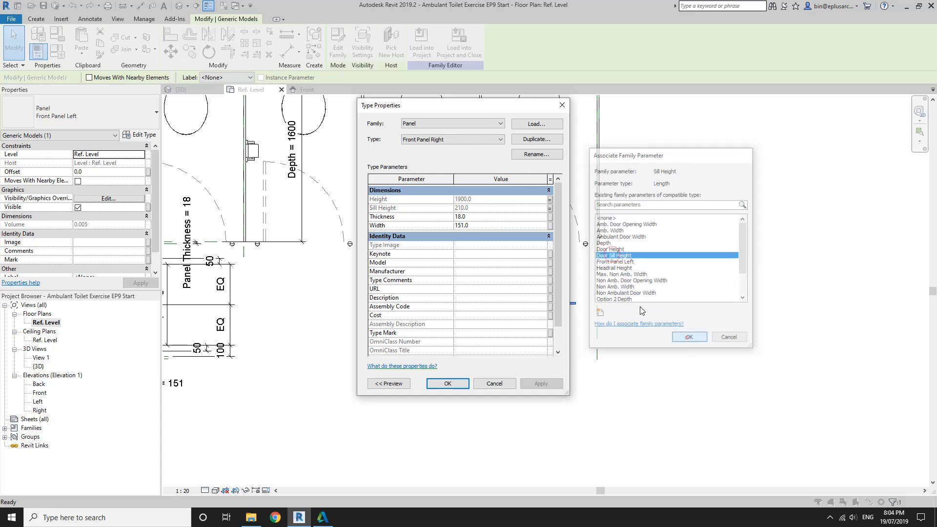
Step: Associate the Front Panel Right type's Thickness with Panel Thickness and apply the type changes
left_click(550, 216)
scroll(643, 286, "down", 2)
left_click(614, 281)
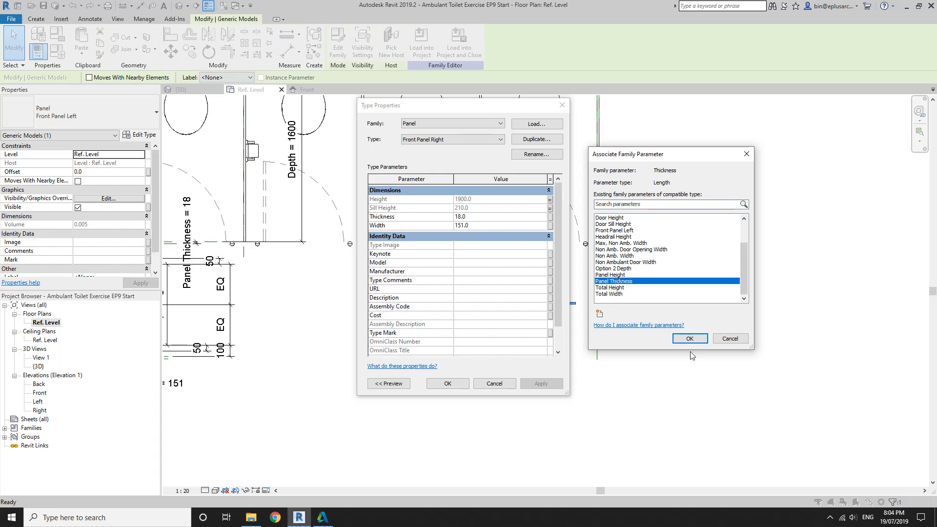
left_click(689, 338)
left_click(550, 225)
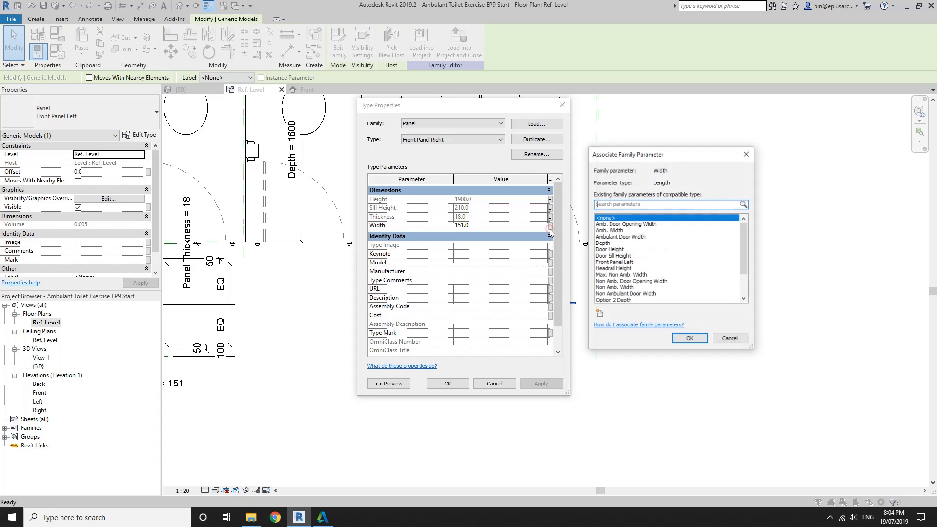
left_click(735, 338)
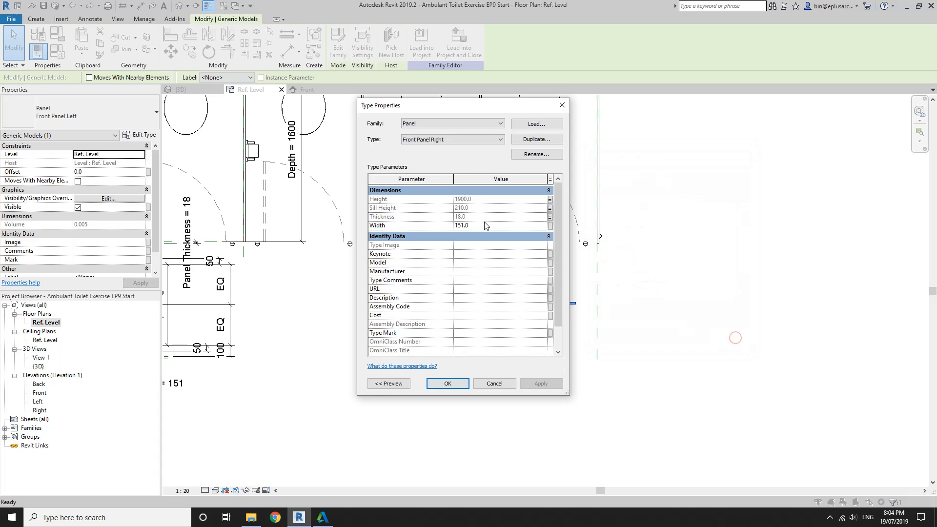
left_click(452, 387)
Step: Draw a short vertical reference plane at the last cubicle's door edge, about 140 mm inside the row's right-end reference plane
middle_click_drag(472, 333, 442, 363)
scroll(525, 319, "up", 2)
left_click(539, 309)
middle_click_drag(542, 307, 492, 316)
scroll(479, 297, "up", 1)
scroll(478, 297, "down", 1)
key("r")
key("p")
scroll(485, 293, "up", 2)
scroll(486, 295, "down", 1)
scroll(491, 310, "down", 1)
scroll(501, 301, "up", 1)
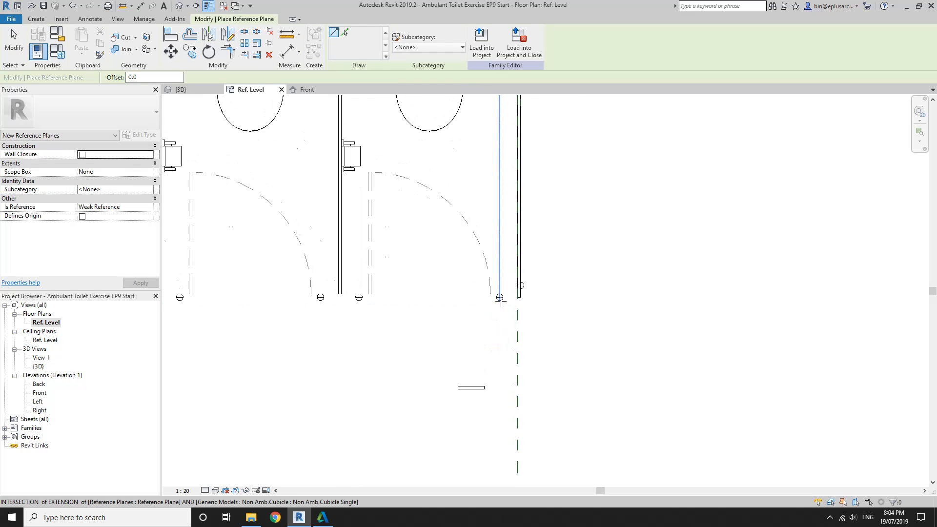
left_click(492, 324)
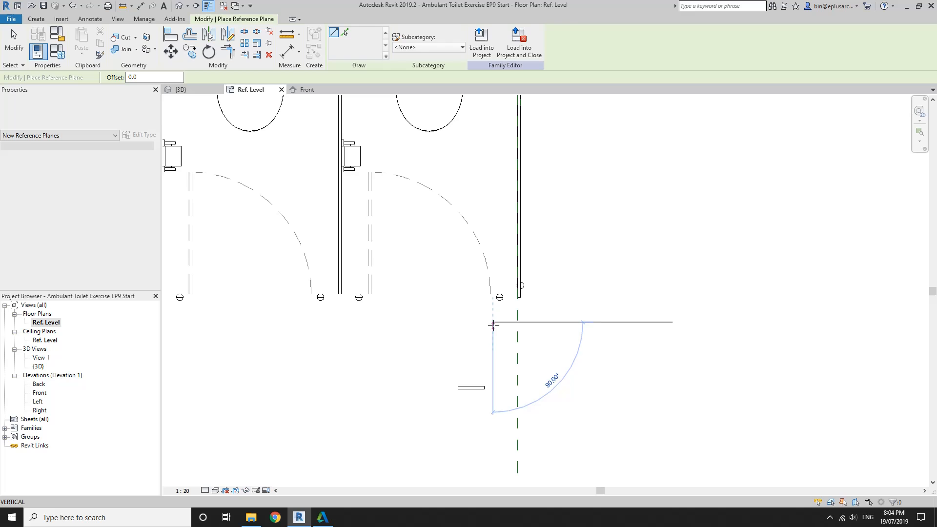
left_click(493, 253)
Step: Dimension the distance between the new reference plane and the row's right-end reference plane, placing it below the cubicle front
scroll(661, 323, "up", 1)
key("d")
key("i")
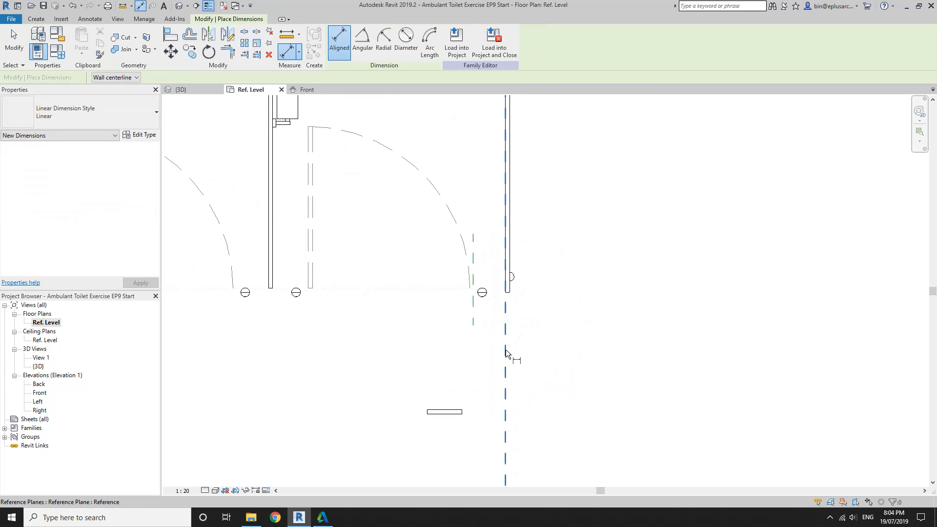
left_click(506, 349)
left_click(475, 321)
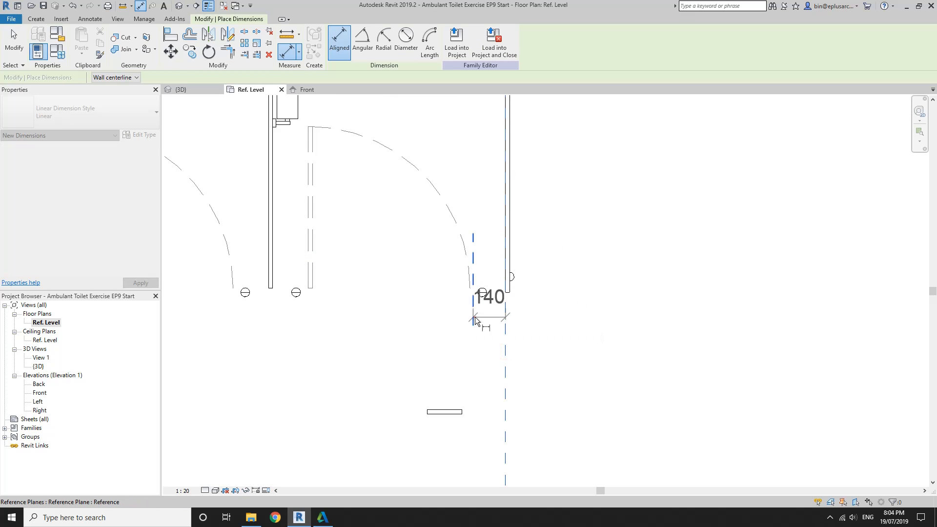
left_click(440, 355)
key("Escape")
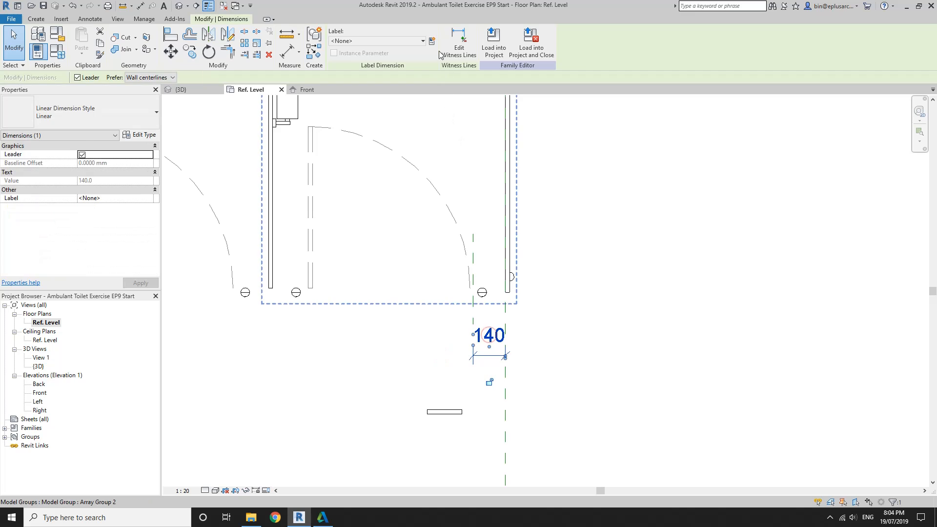
Step: Label the new dimension with a new instance parameter named Front Panel Right Width
left_click(431, 41)
type("Front Panel Right Width")
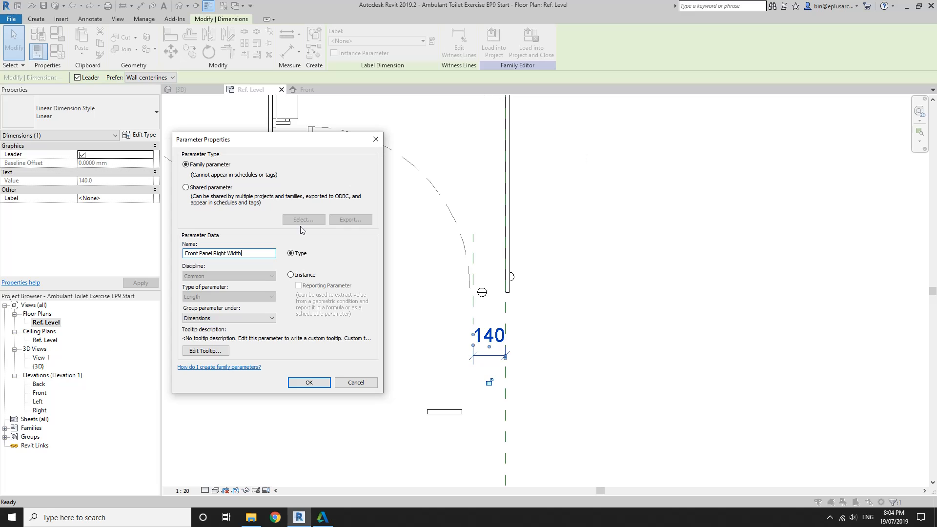
left_click(292, 275)
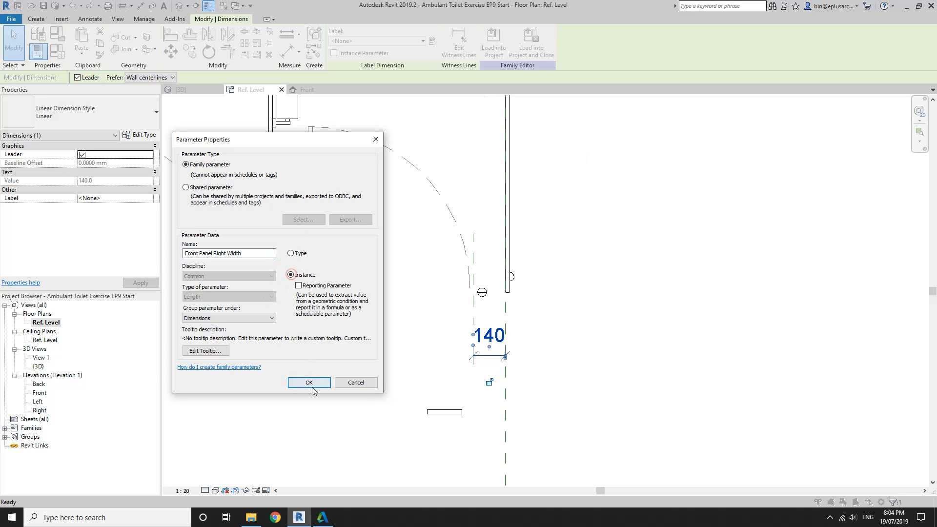
left_click(313, 383)
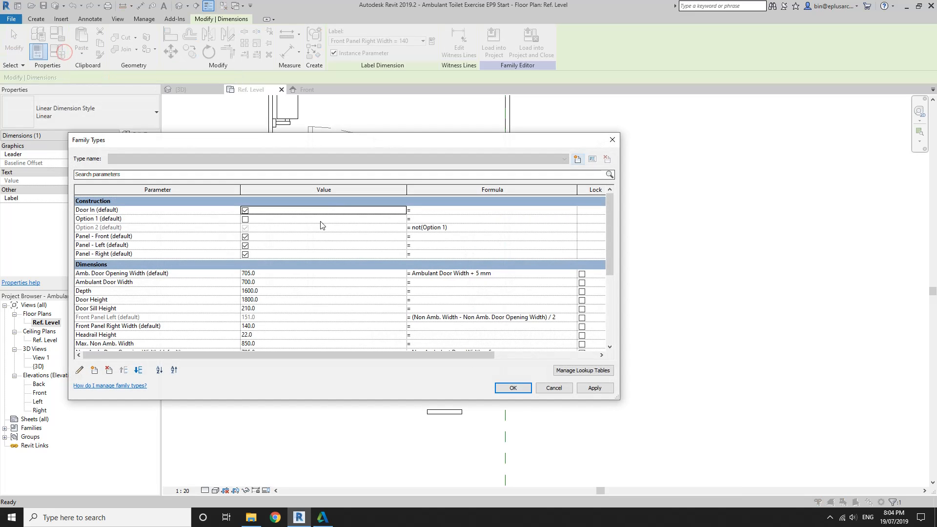
Step: Rename the family parameter Front Panel Left as Front Panel Left Width
left_click(122, 326)
left_click(120, 319)
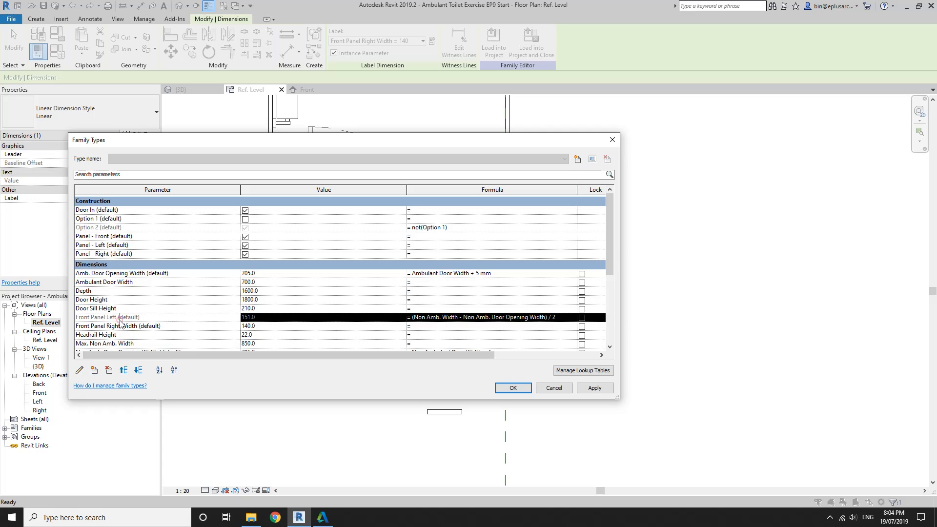
left_click(82, 370)
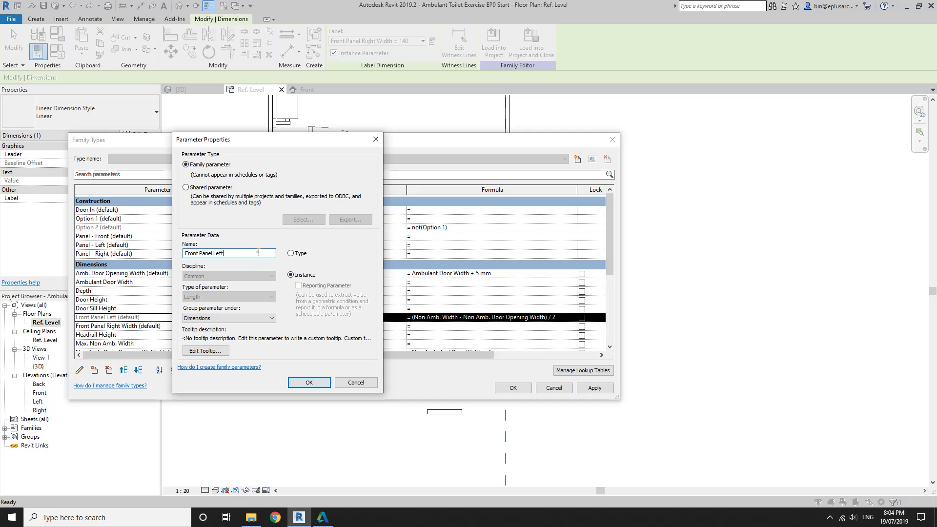
type("Width")
left_click(301, 385)
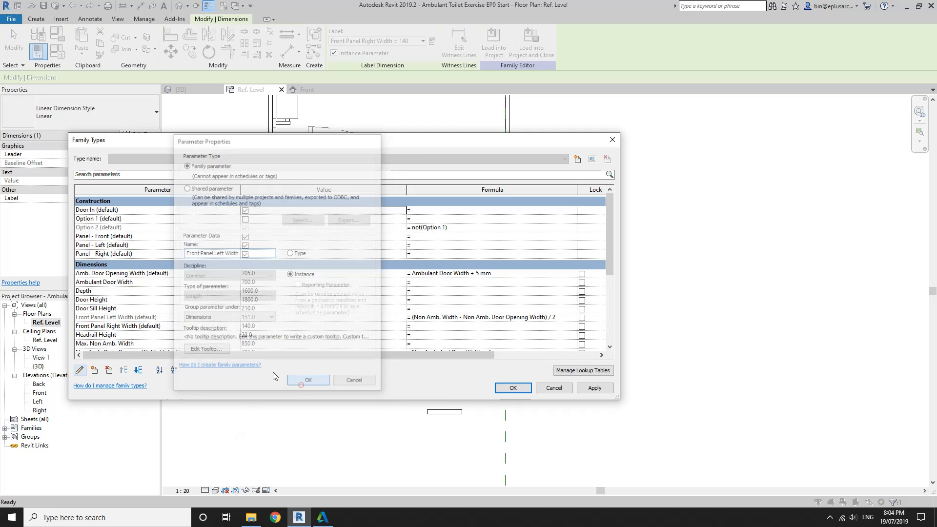
Step: Give Front Panel Right Width the left panel's formula, (Non Amb. Width - Non Amb. Door Opening Width) / 2, and apply it
left_click(134, 326)
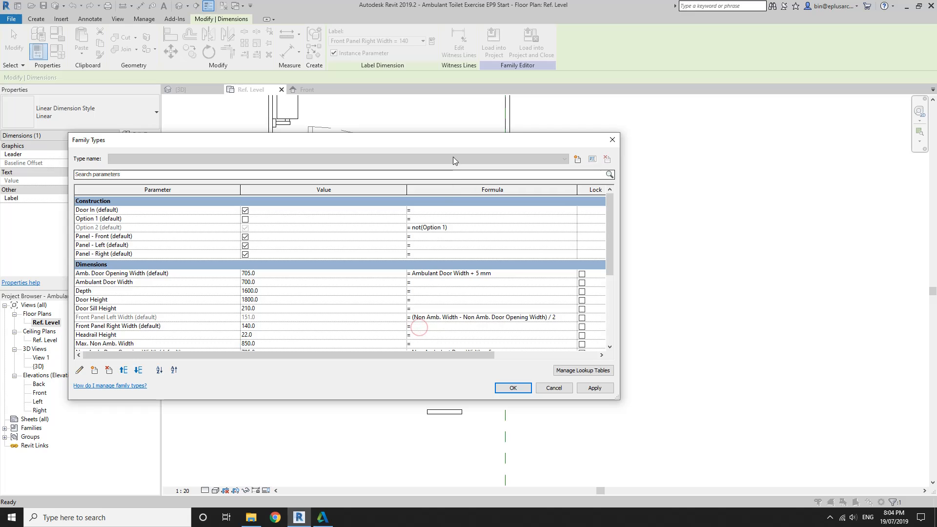
left_click_drag(450, 142, 524, 381)
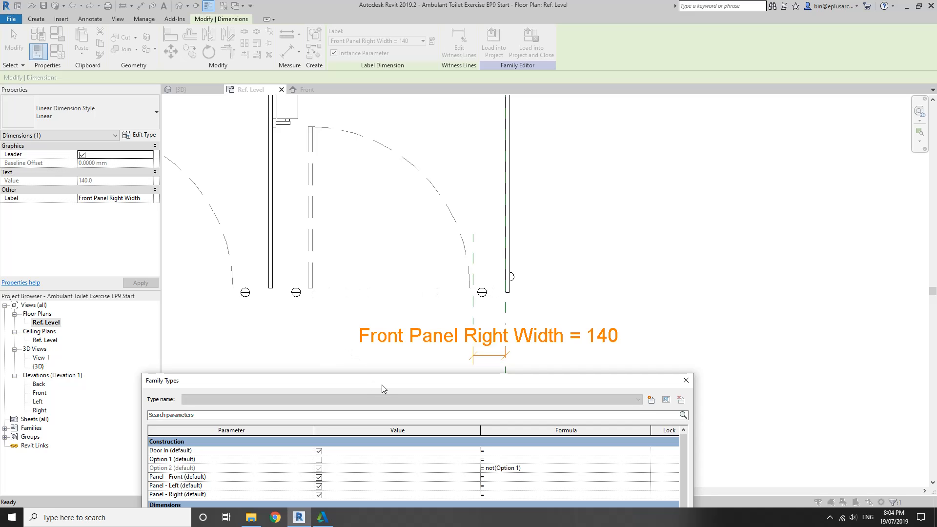
left_click_drag(382, 385, 346, 143)
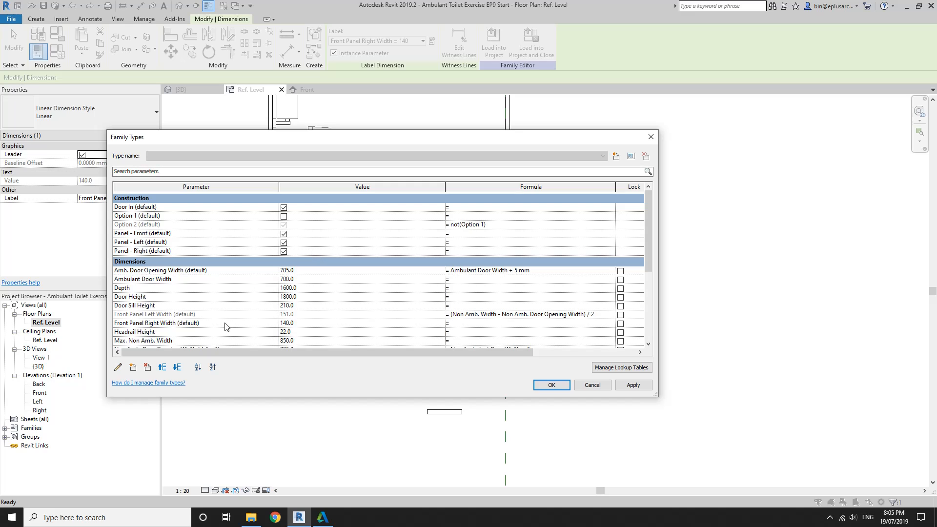
left_click(602, 317)
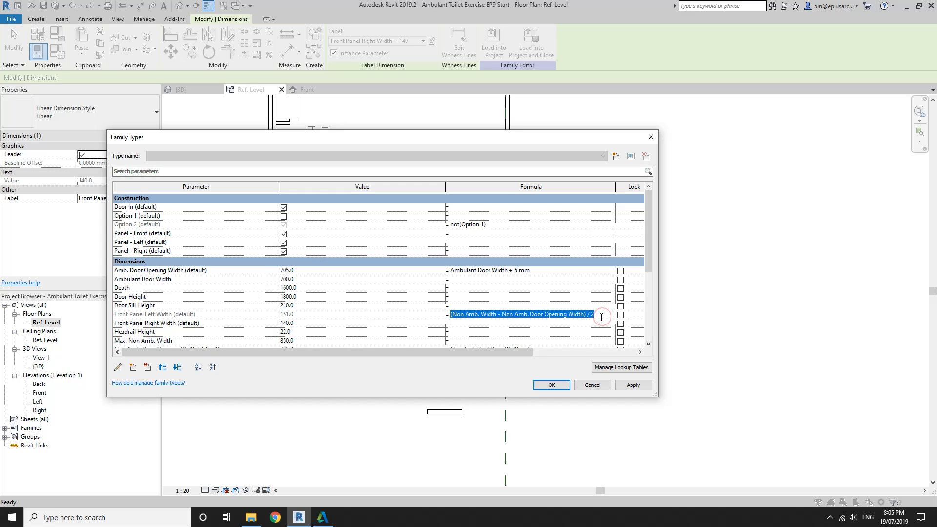
left_click(550, 324)
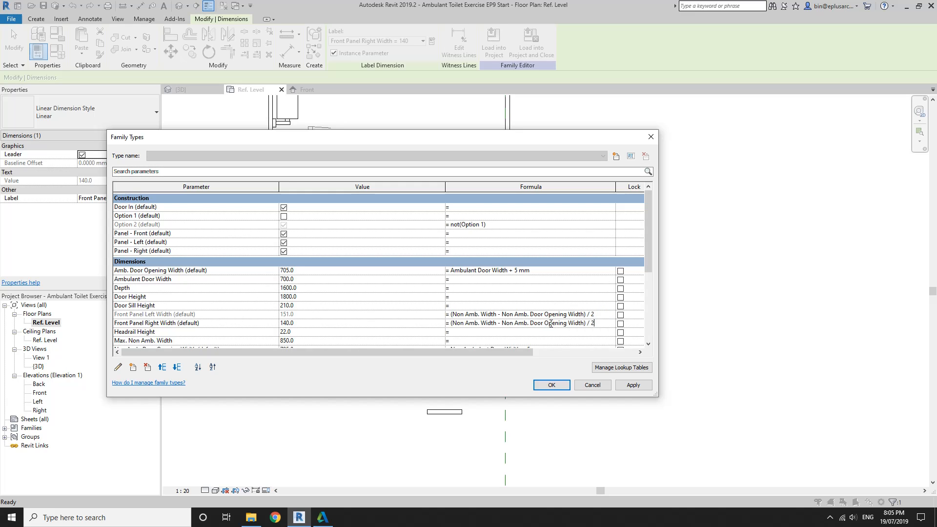
left_click(543, 385)
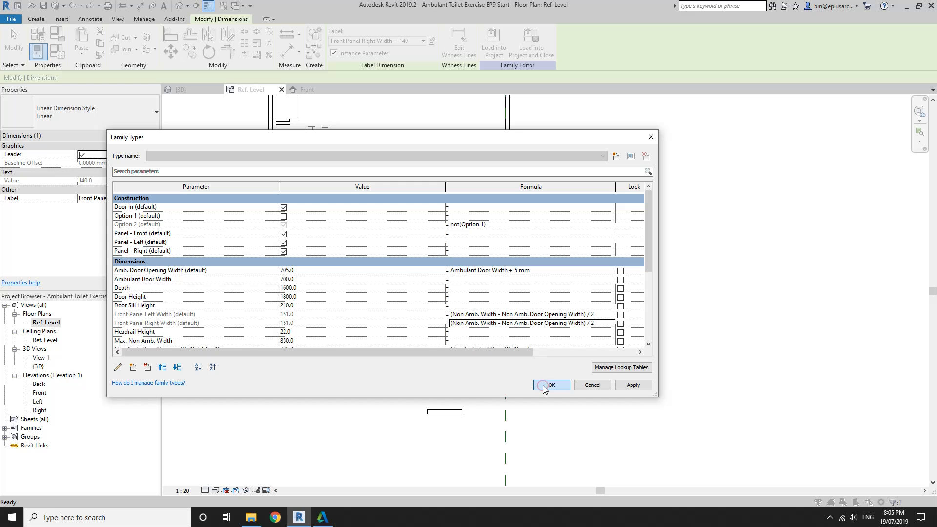
Step: Associate the Front Panel Right type's Width with the Front Panel Right Width parameter
middle_click_drag(501, 361, 452, 364)
scroll(436, 372, "up", 1)
left_click(388, 422)
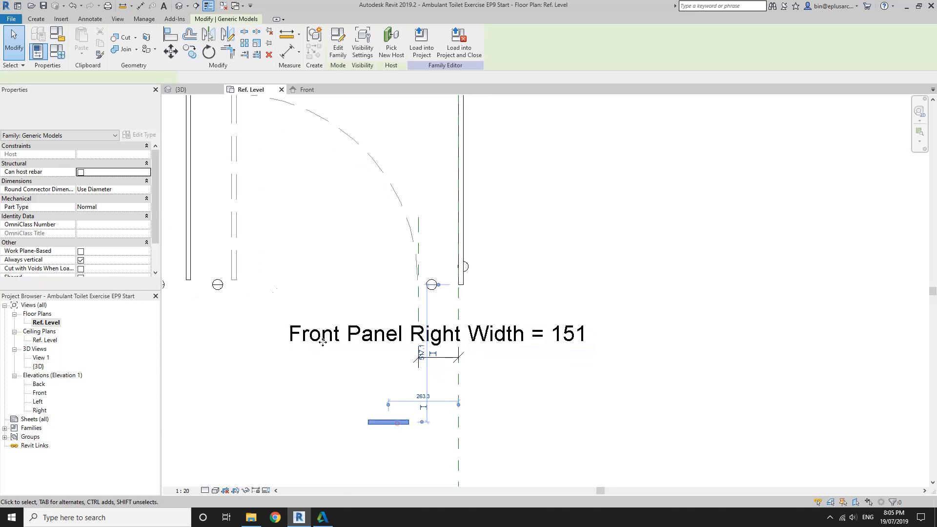
left_click(141, 135)
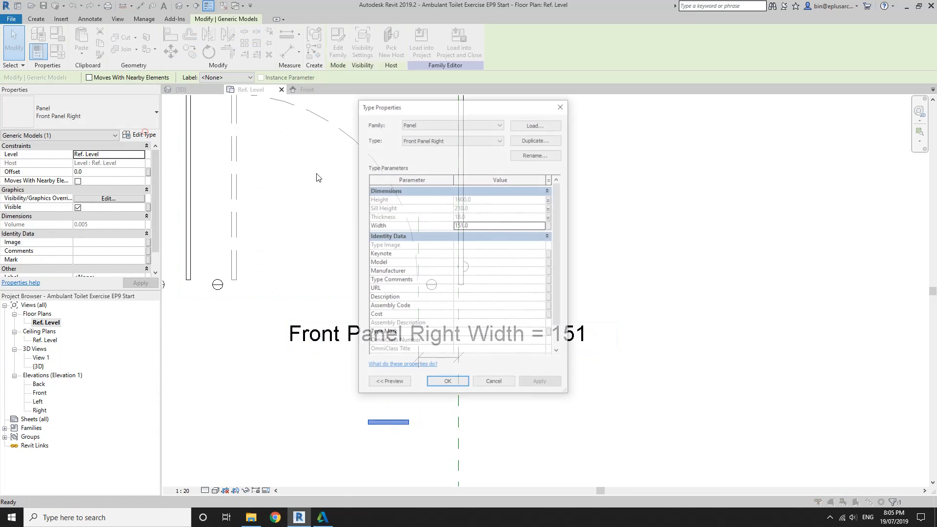
left_click(550, 226)
scroll(628, 282, "down", 1)
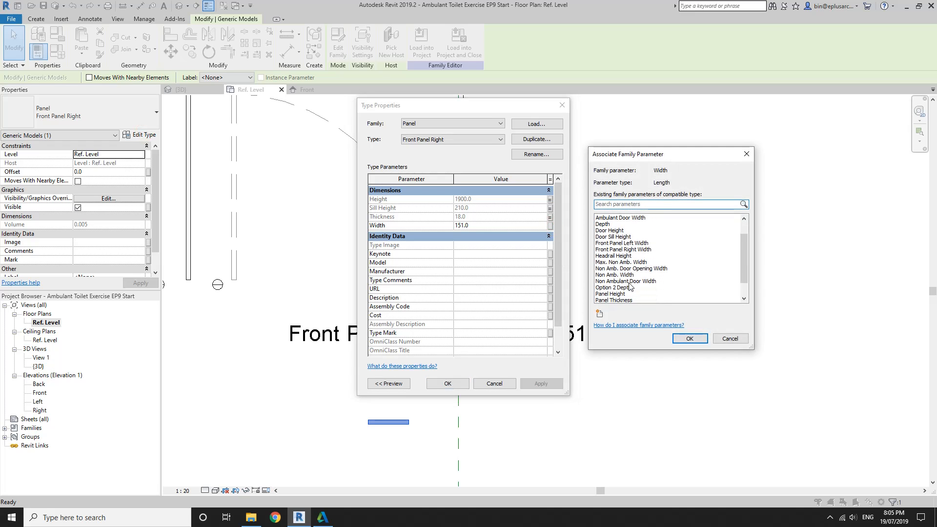
left_click(661, 249)
left_click(688, 339)
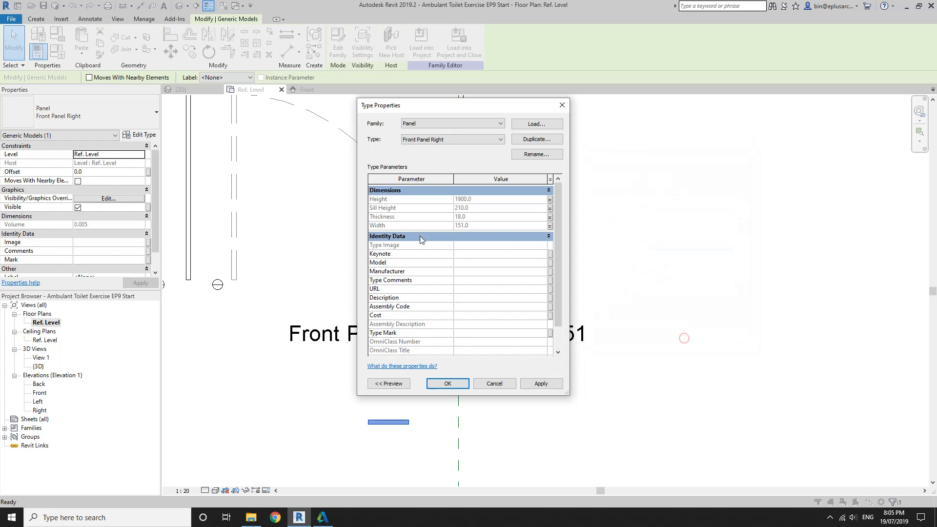
left_click(447, 381)
Step: Align the right front panel's front face with the cubicles' outer front reference plane and lock the alignment
middle_click_drag(436, 340, 412, 303)
key("Escape")
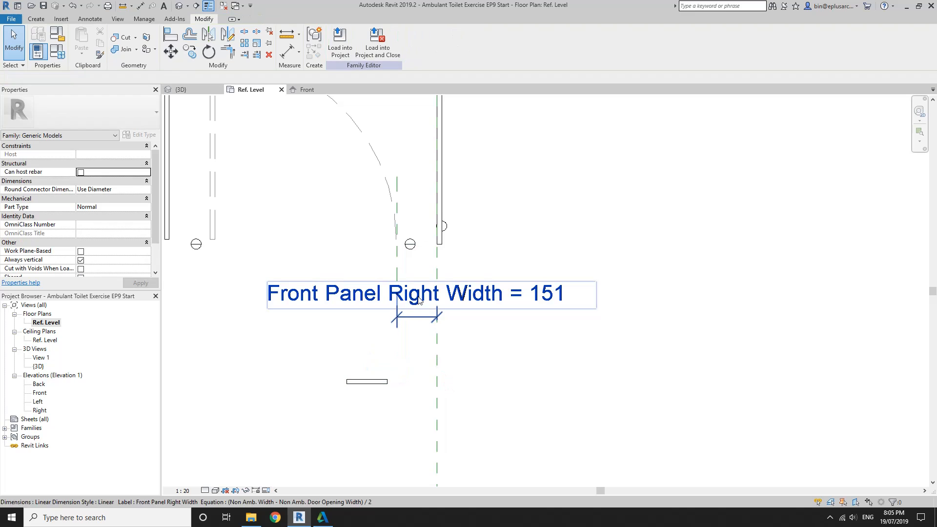
key("a")
key("l")
scroll(346, 284, "down", 1)
middle_click_drag(195, 283, 502, 277)
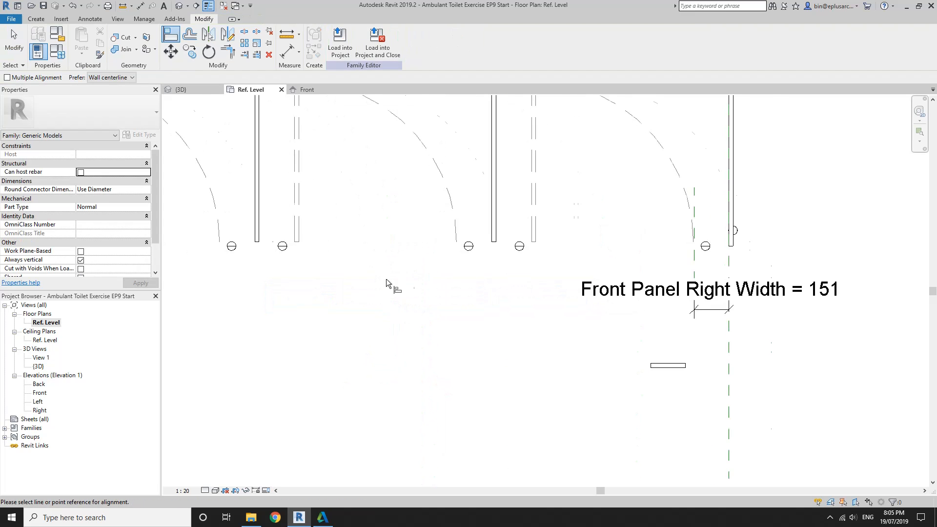
middle_click_drag(174, 267, 526, 266)
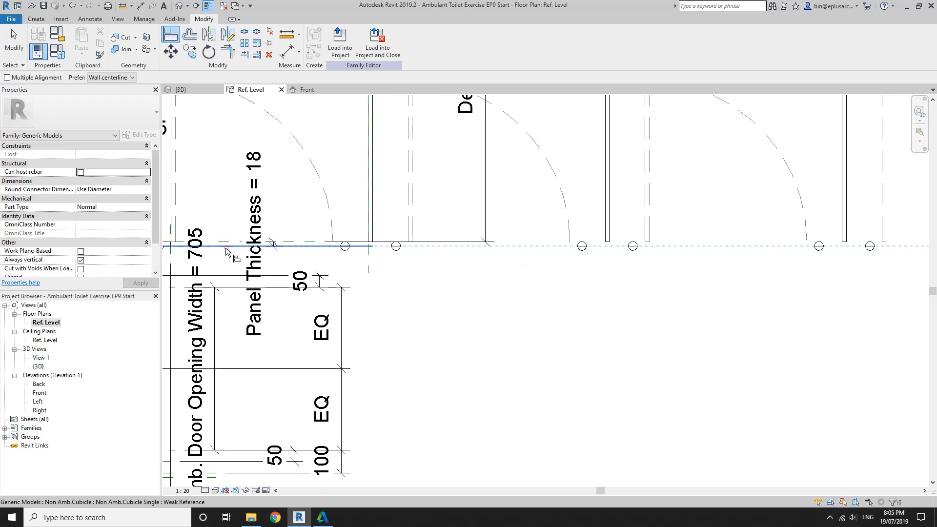
middle_click_drag(233, 256, 282, 253)
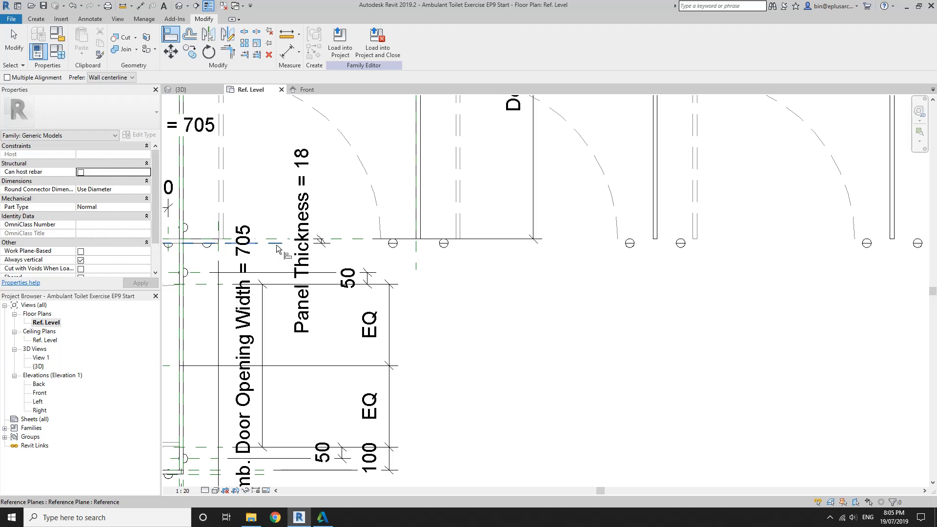
left_click(276, 243)
scroll(274, 246, "down", 4)
scroll(590, 283, "up", 3)
middle_click_drag(590, 283, 275, 244)
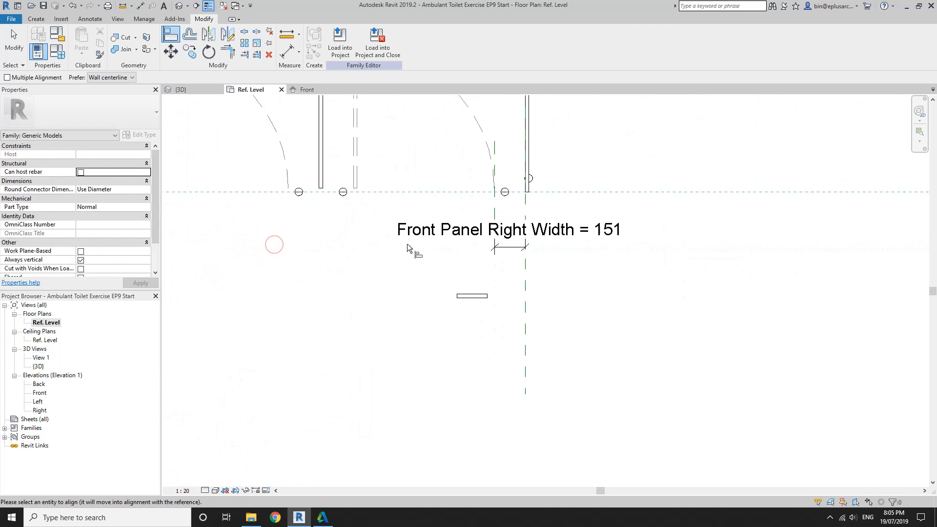
left_click(469, 301)
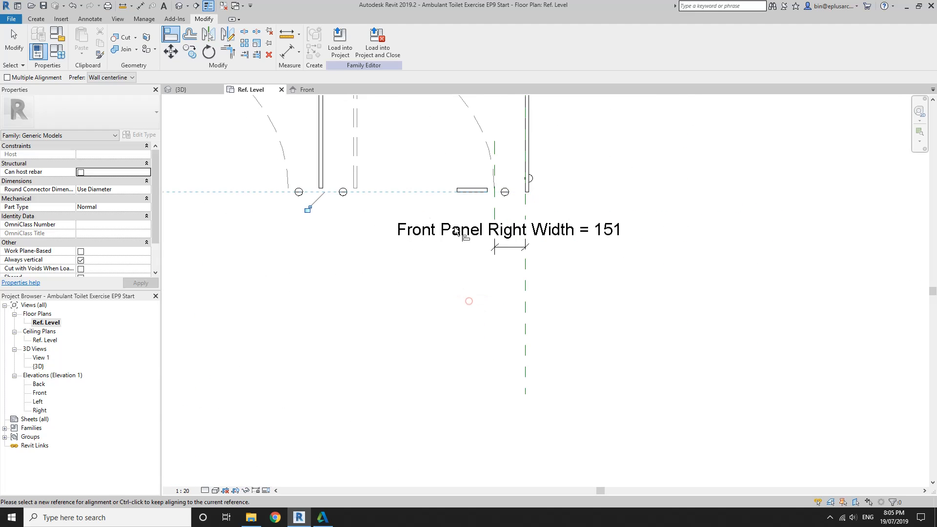
Step: Align the right front panel's right end with the row's right-end reference plane and lock it
left_click(526, 209)
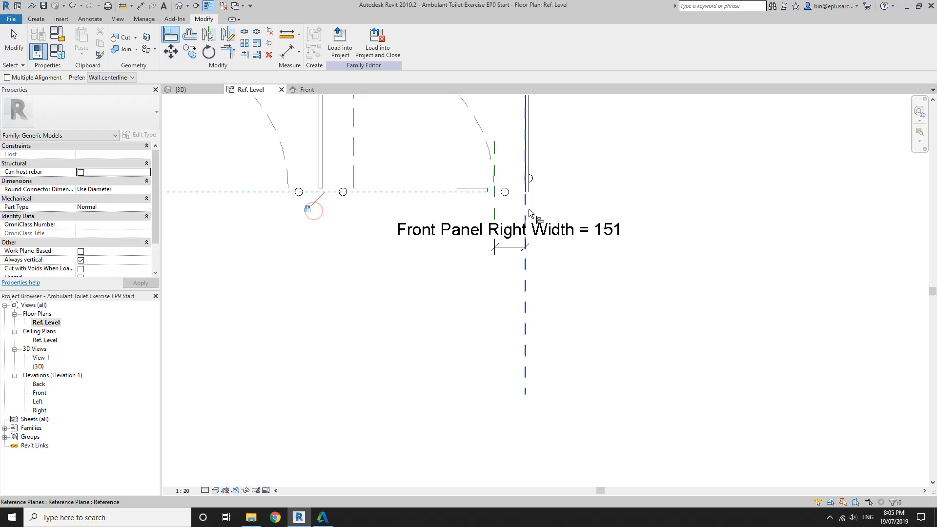
left_click(487, 190)
left_click(543, 261)
scroll(503, 253, "down", 1)
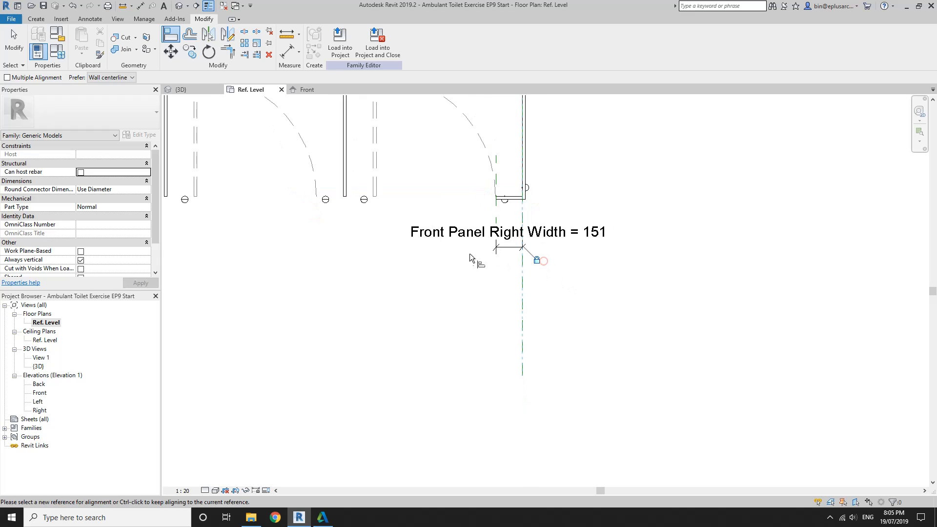
middle_click_drag(472, 251, 498, 301)
key("Escape")
scroll(372, 276, "down", 1)
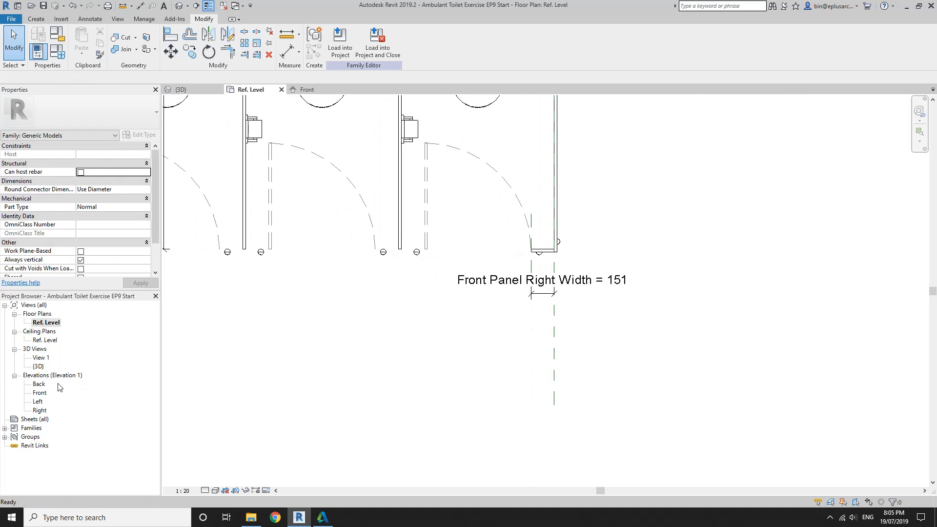
Step: Try to nudge the right front panel upward in the Front elevation
left_click(39, 392)
double_click(37, 394)
middle_click_drag(775, 295, 366, 307)
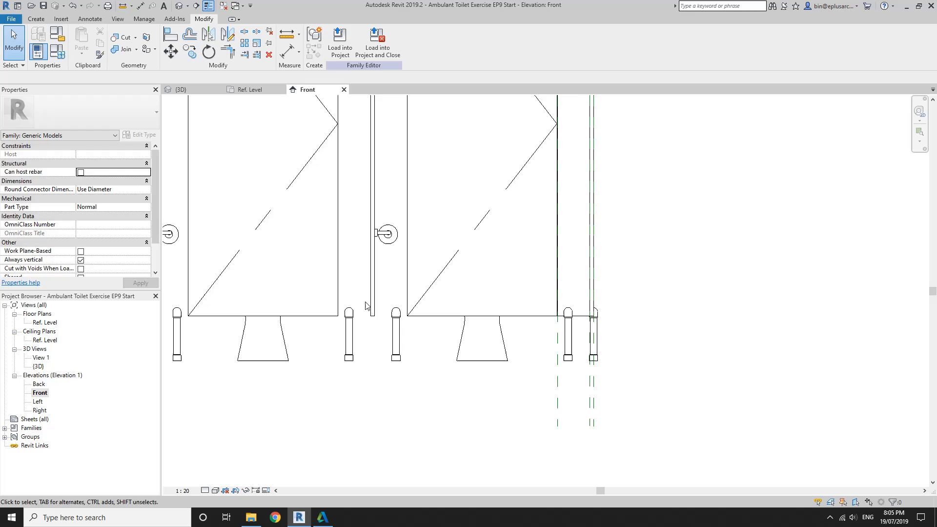
left_click(576, 294)
scroll(523, 338, "down", 1)
middle_click_drag(523, 337, 493, 364)
key("Up")
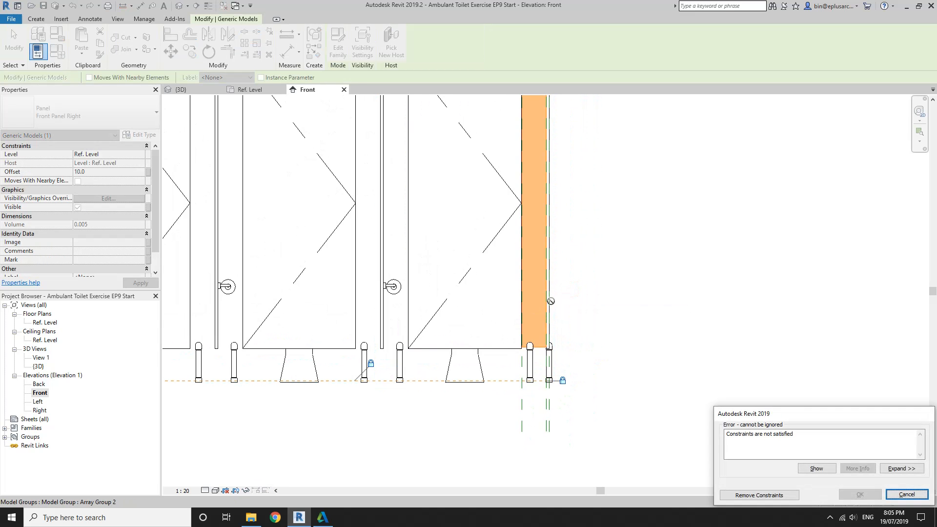
left_click(906, 494)
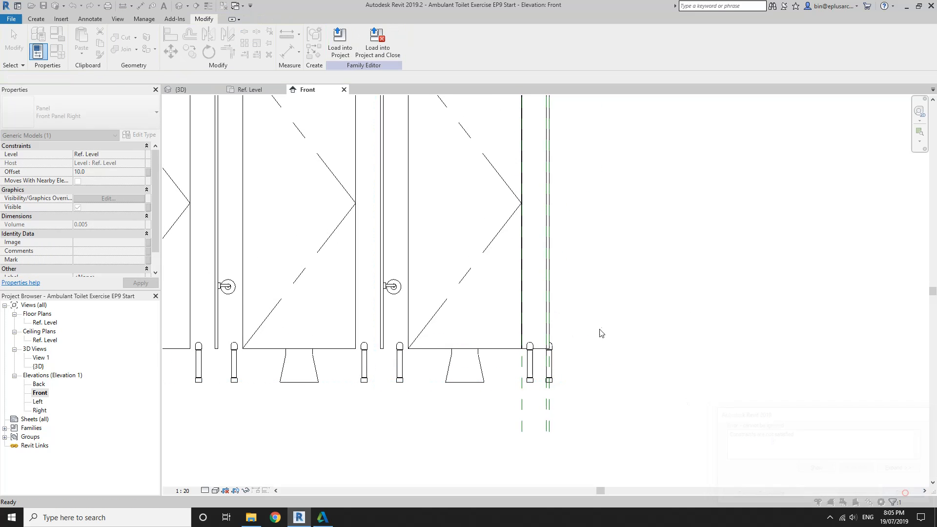
Step: In the Ref. Level floor plan, copy the right front panel to the empty area in front of the cubicle row
double_click(45, 323)
middle_click_drag(452, 280, 464, 311)
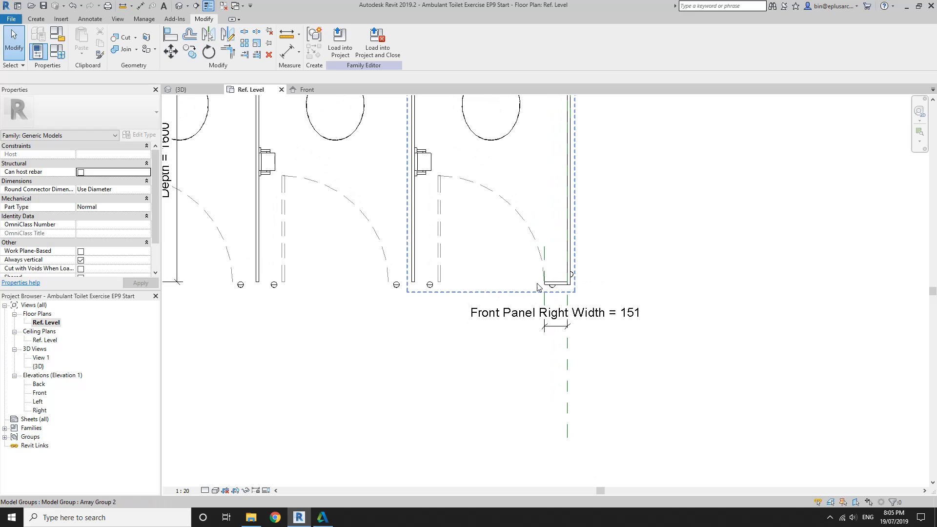
left_click(552, 283)
key("Escape")
scroll(551, 283, "up", 2)
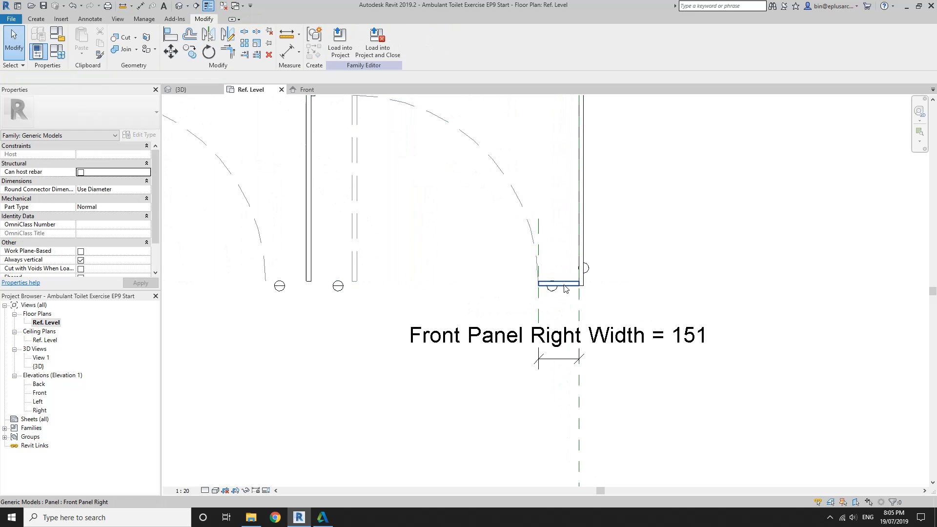
left_click(564, 286)
scroll(564, 286, "down", 2)
key("c")
key("o")
left_click(563, 288)
middle_click_drag(205, 337, 388, 332)
left_click(486, 289)
key("Escape")
Step: Duplicate the copied panel's type as Front Panel Middle
middle_click_drag(445, 325, 419, 331)
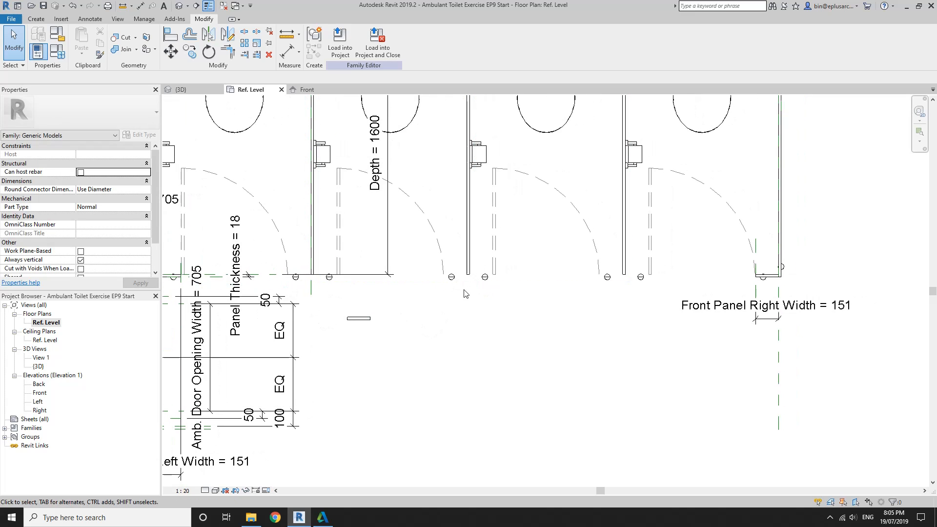
middle_click_drag(475, 290, 412, 291)
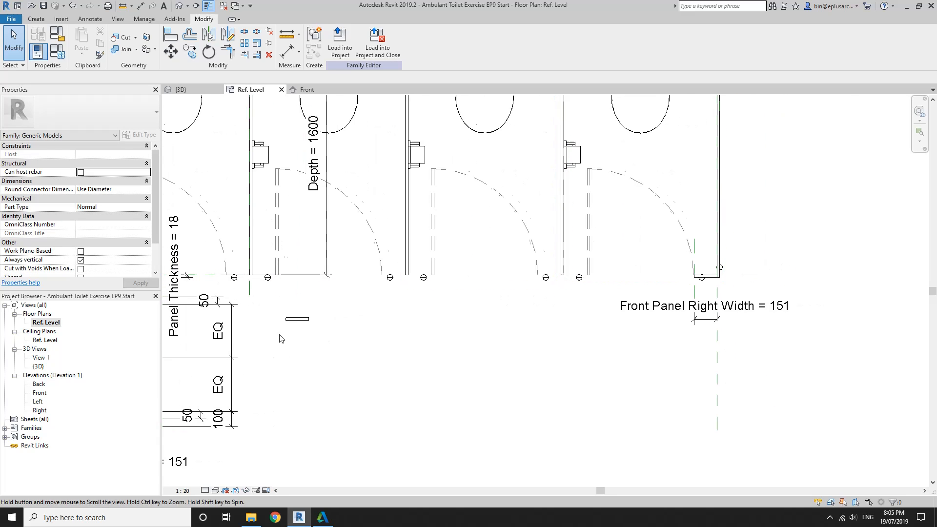
scroll(236, 320, "up", 2)
left_click(315, 318)
middle_click_drag(318, 347, 318, 358)
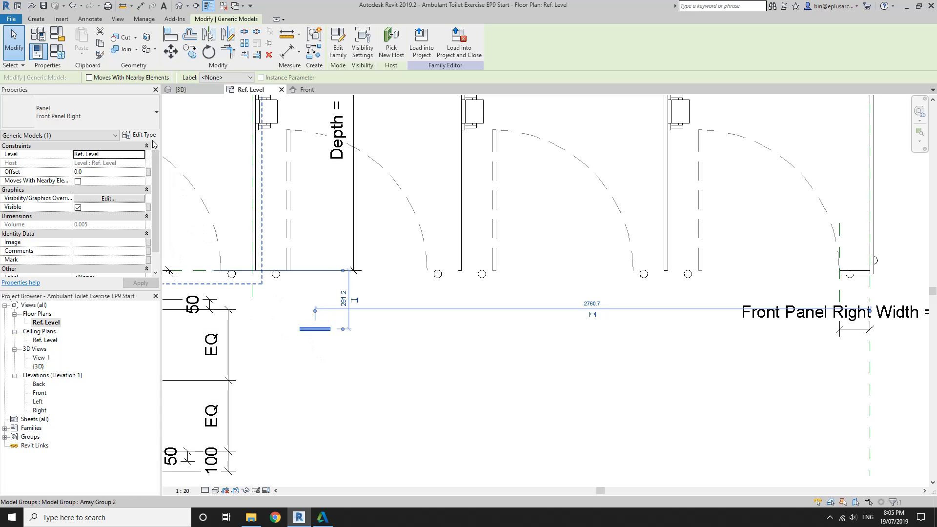
left_click(144, 134)
left_click(536, 139)
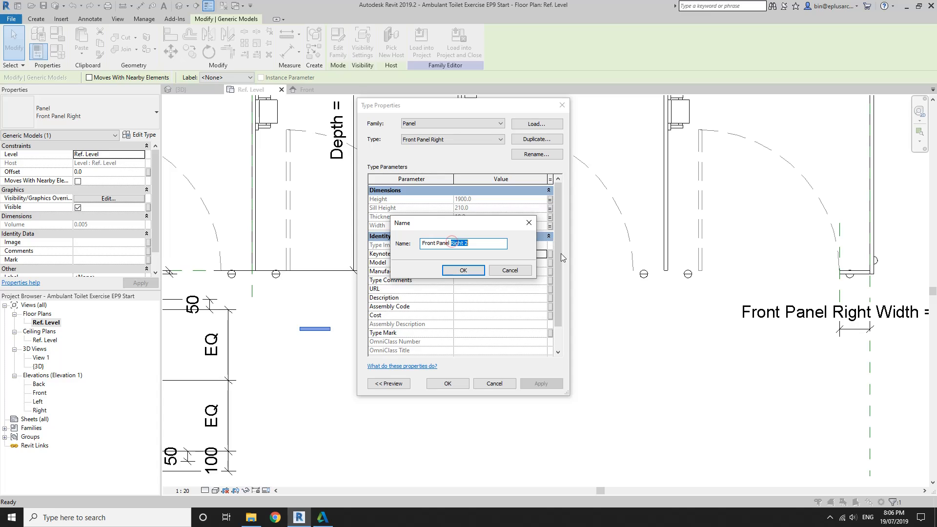
type("Middle")
left_click(473, 271)
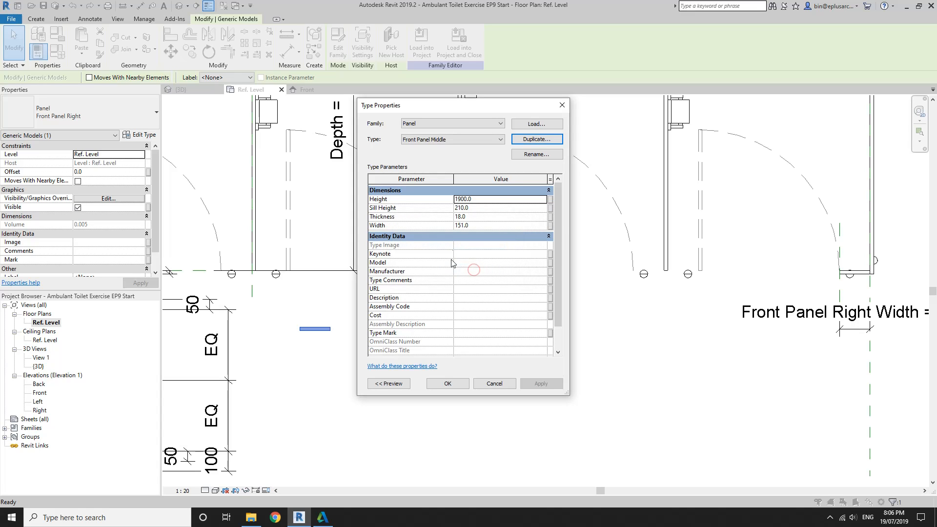
Step: Associate the Front Panel Middle type's Height with Panel Height and its Sill Height with Door Sill Height
left_click(549, 199)
scroll(643, 289, "down", 2)
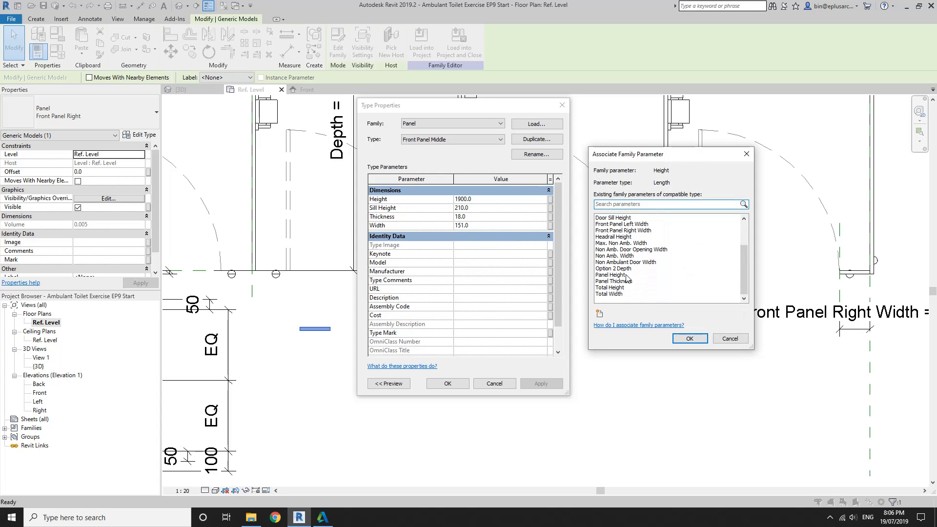
left_click(628, 278)
left_click(688, 338)
left_click(549, 208)
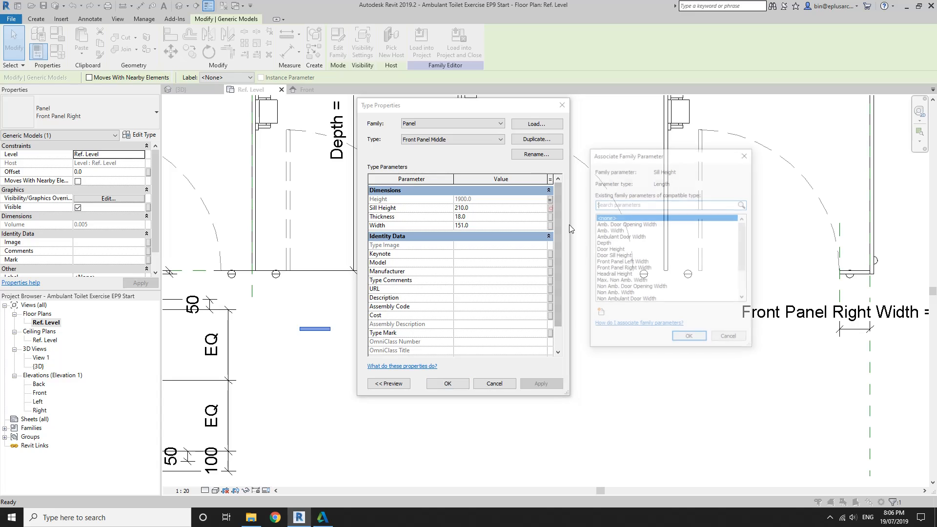
left_click(622, 255)
left_click(689, 339)
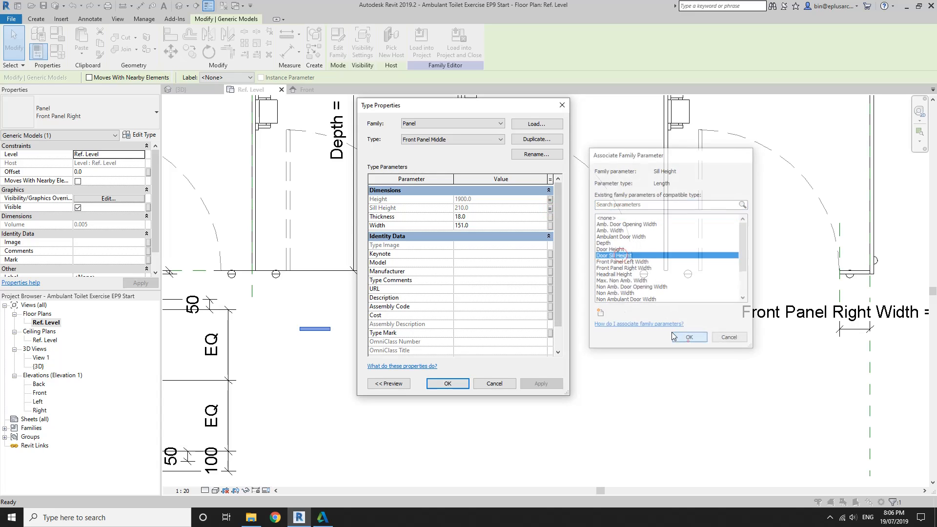
Step: Associate the Front Panel Middle type's Thickness with the Panel Thickness parameter and apply the type to the copied panel
left_click(550, 217)
scroll(669, 259, "down", 3)
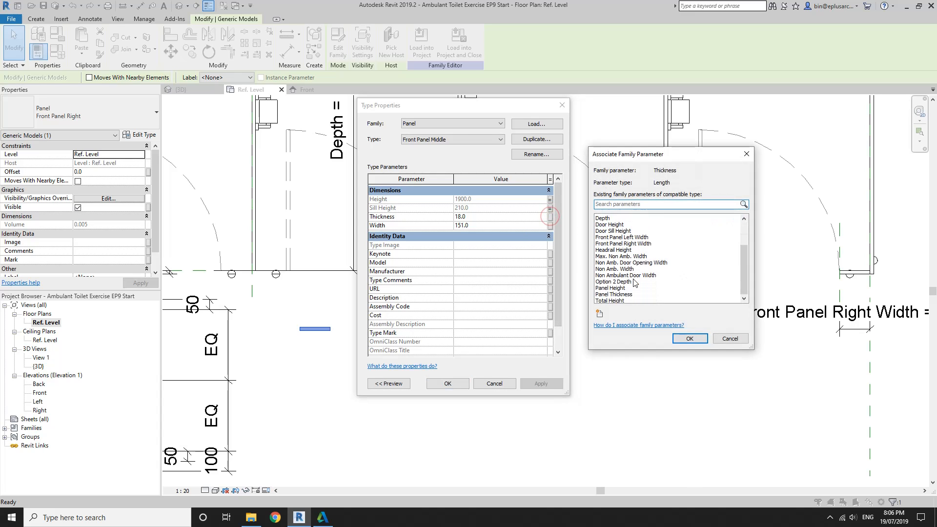
left_click(614, 281)
left_click(689, 339)
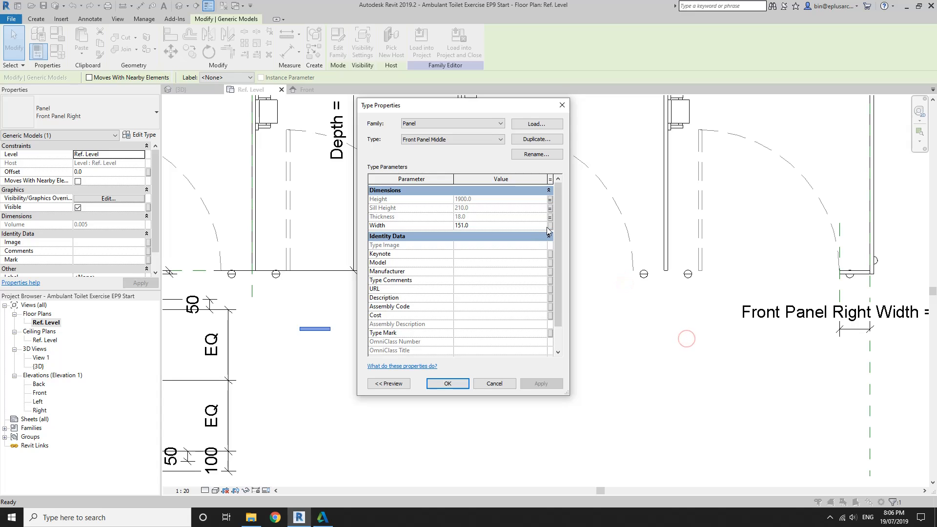
left_click(549, 226)
scroll(634, 263, "down", 3)
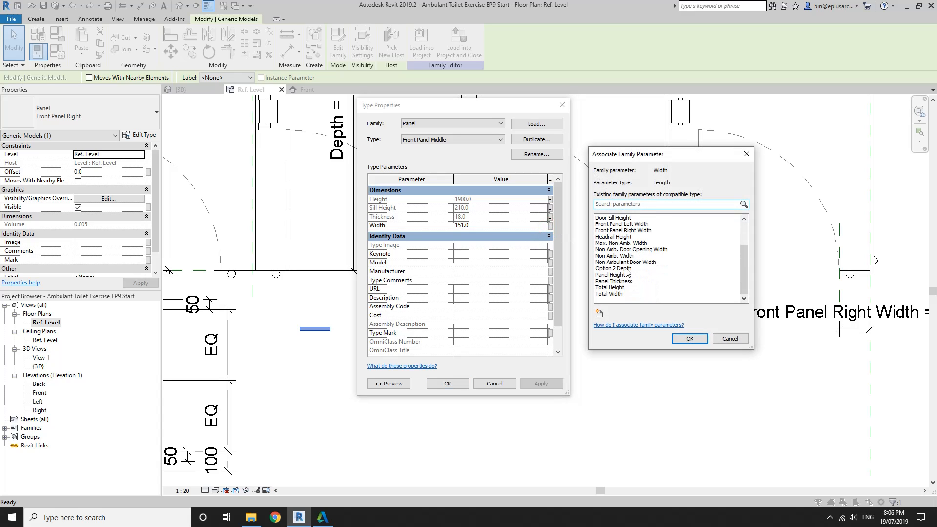
left_click(724, 338)
left_click(459, 384)
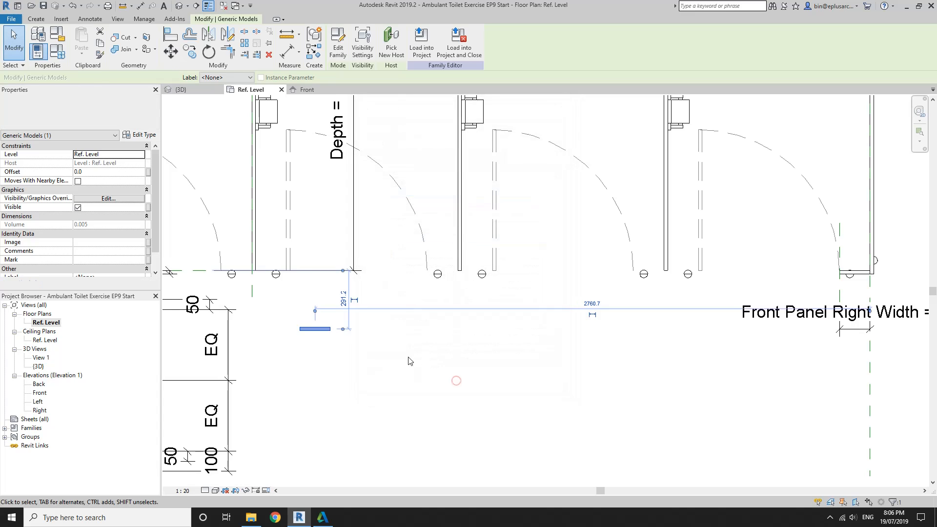
Step: Draw a vertical reference plane across the front line, beside the closing edge of the first non-ambulant cubicle's door
middle_click_drag(361, 359, 495, 358)
left_click(430, 347)
middle_click_drag(429, 323, 438, 304)
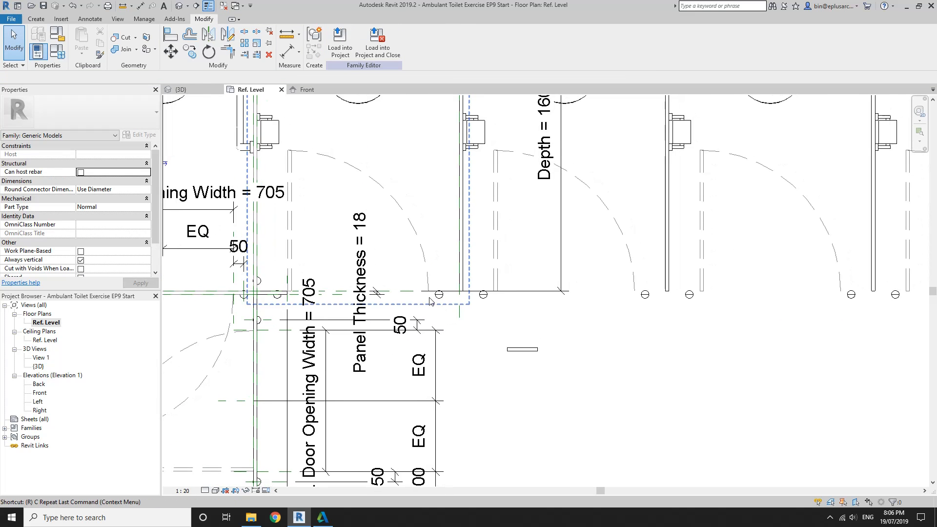
key("r")
key("p")
scroll(424, 305, "up", 3)
left_click(413, 299)
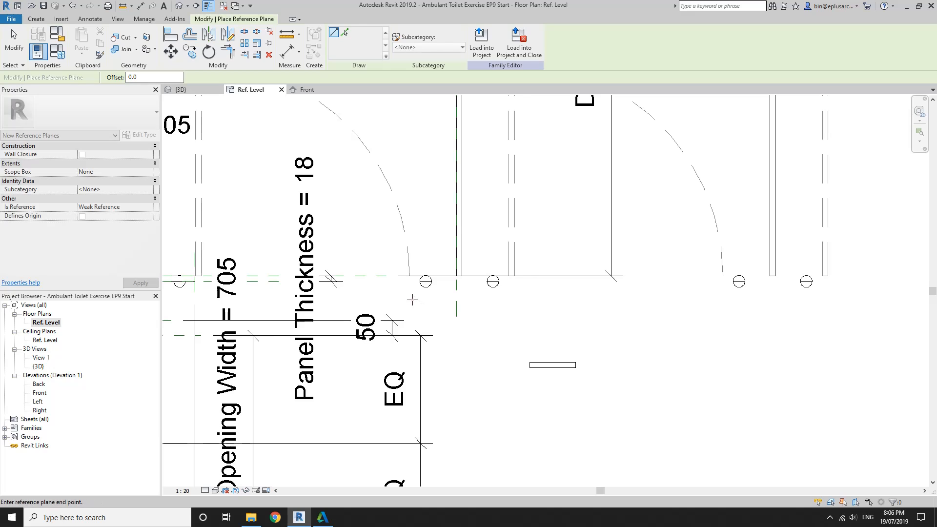
left_click(411, 217)
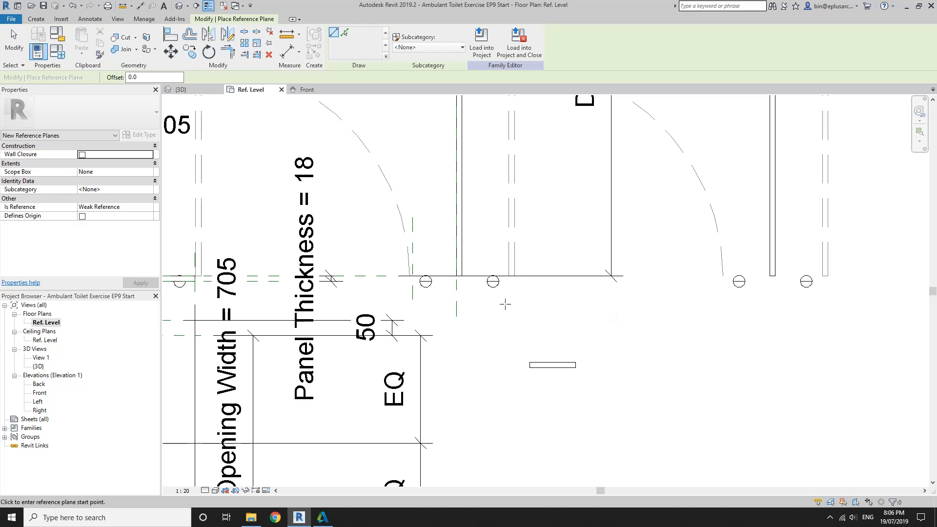
Step: Draw a vertical reference plane across the front line, near the hinge side of the second non-ambulant cubicle's door
left_click(505, 304)
left_click(502, 242)
key("Escape")
middle_click_drag(474, 302, 498, 297)
scroll(475, 289, "up", 1)
scroll(472, 294, "down", 1)
scroll(530, 300, "down", 1)
scroll(502, 296, "up", 2)
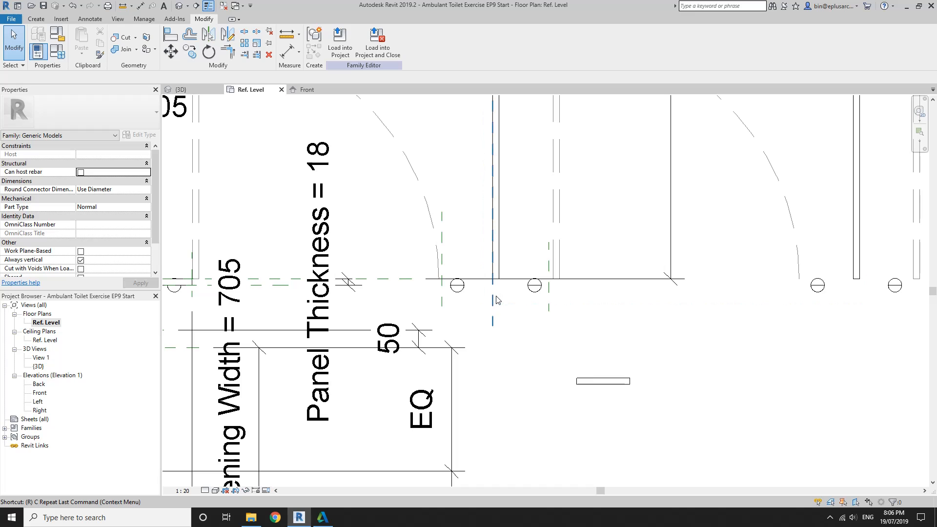
Step: Draw a short vertical reference plane in front of the partition between the first two non-ambulant cubicles
key("r")
key("p")
scroll(493, 303, "up", 1)
middle_click_drag(491, 319, 467, 321)
left_click(465, 318)
left_click(465, 295)
key("Escape")
key("Escape")
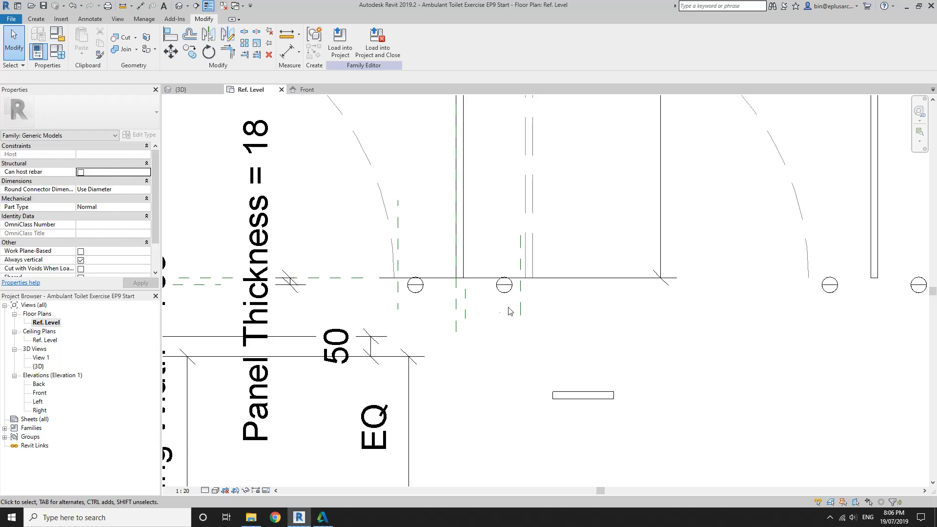
Step: Delete the short reference plane in front of the partition and the one near the second cubicle's door hinge
scroll(486, 305, "down", 2)
middle_click_drag(444, 309, 388, 321)
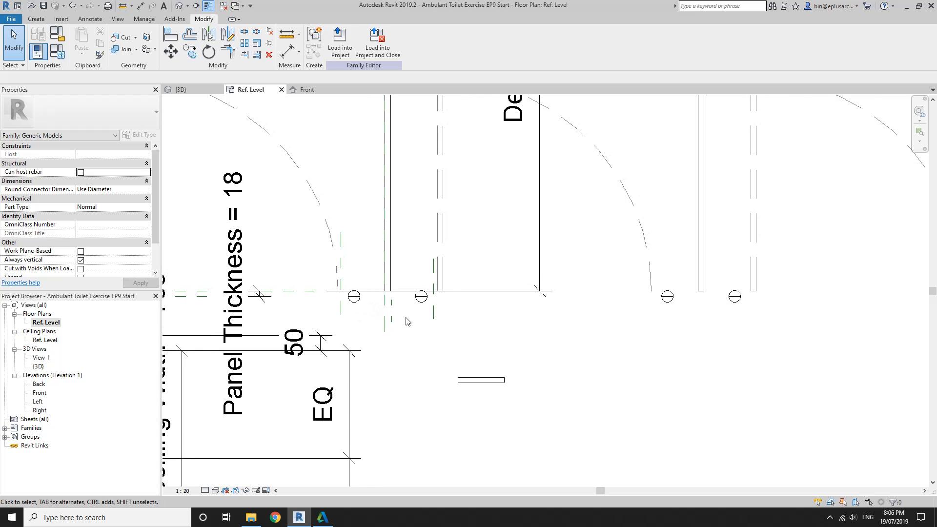
scroll(398, 312, "up", 1)
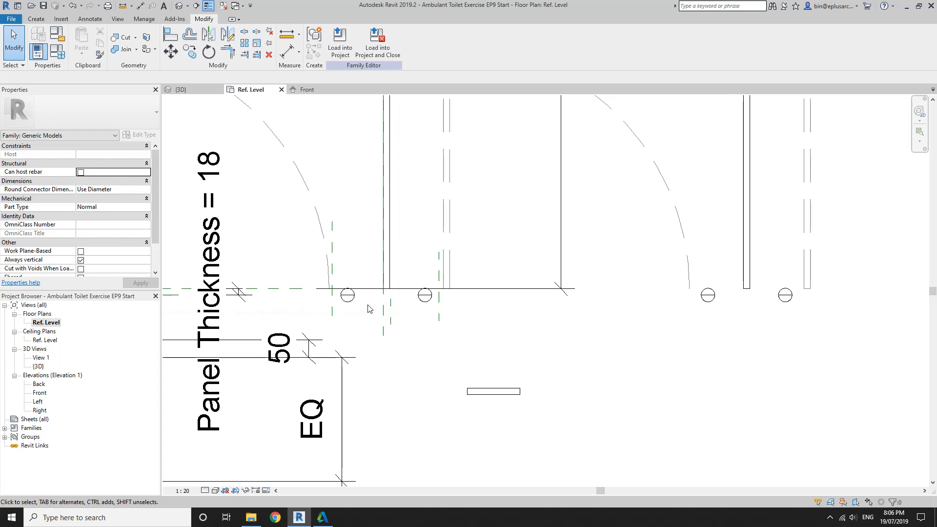
scroll(401, 320, "up", 1)
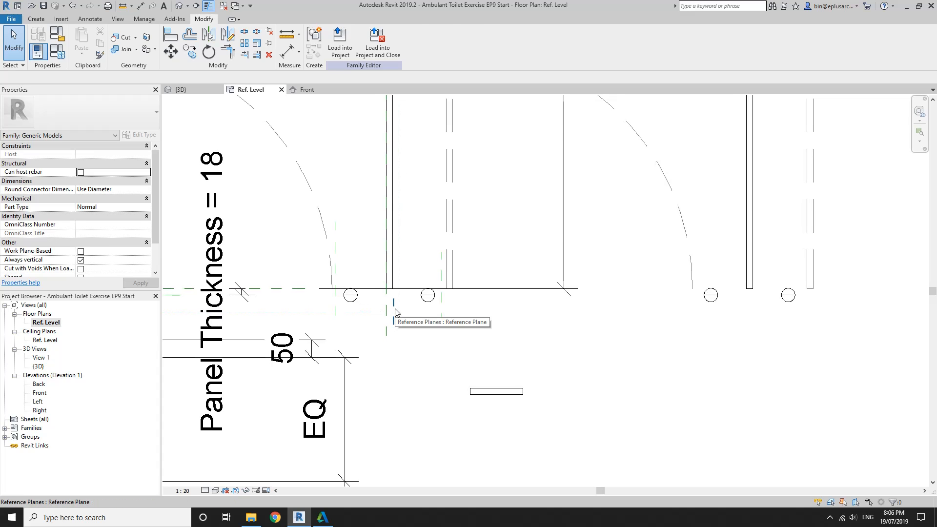
left_click(395, 308)
key("Delete")
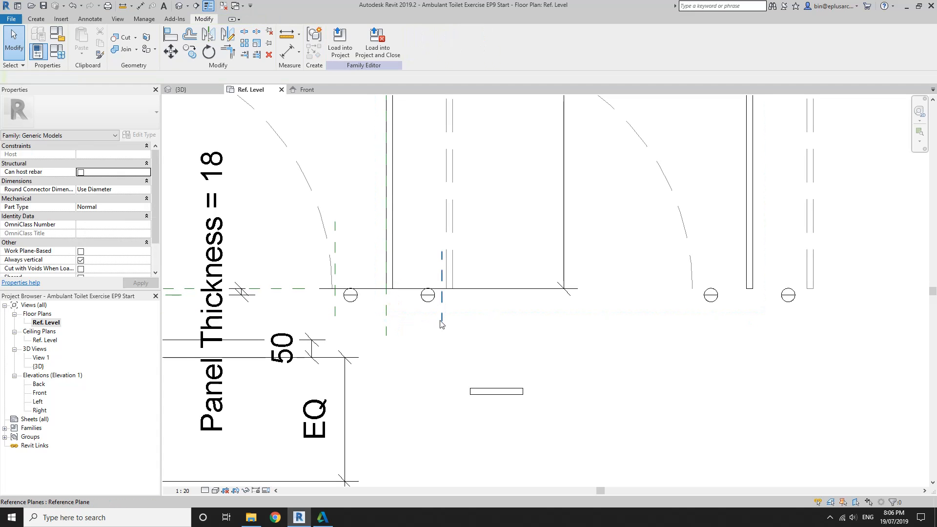
left_click(442, 316)
key("Delete")
Step: Add an instance length parameter named Front Panel Middle Width, grouped under Dimensions, to the family
middle_click_drag(195, 178, 208, 181)
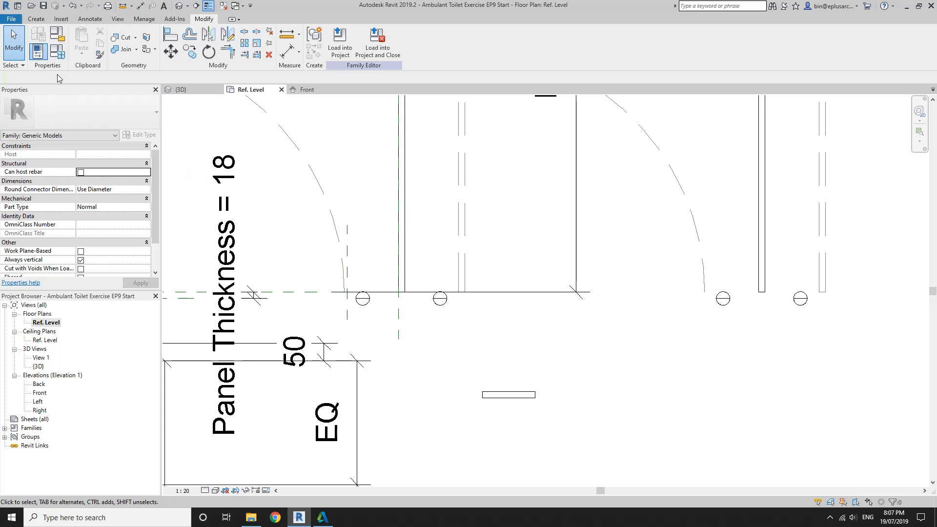
left_click(58, 50)
scroll(189, 276, "down", 3)
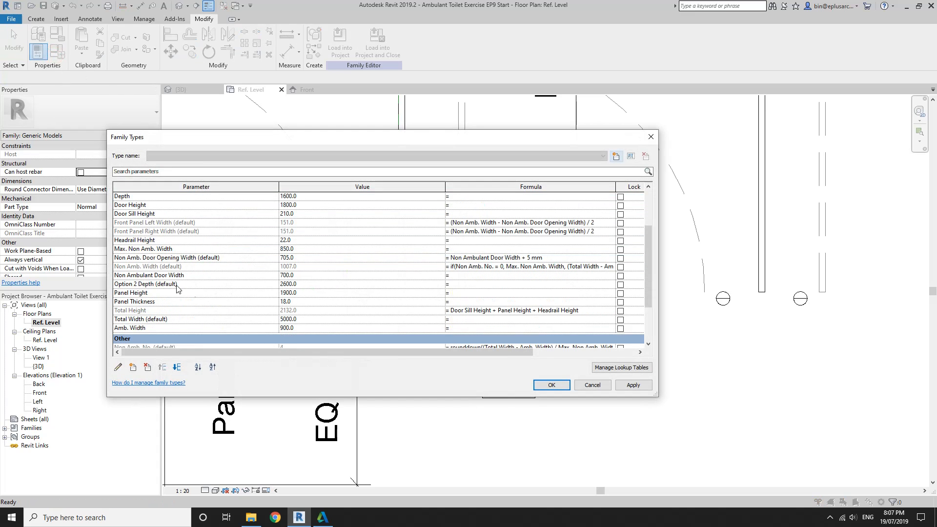
scroll(177, 287, "up", 1)
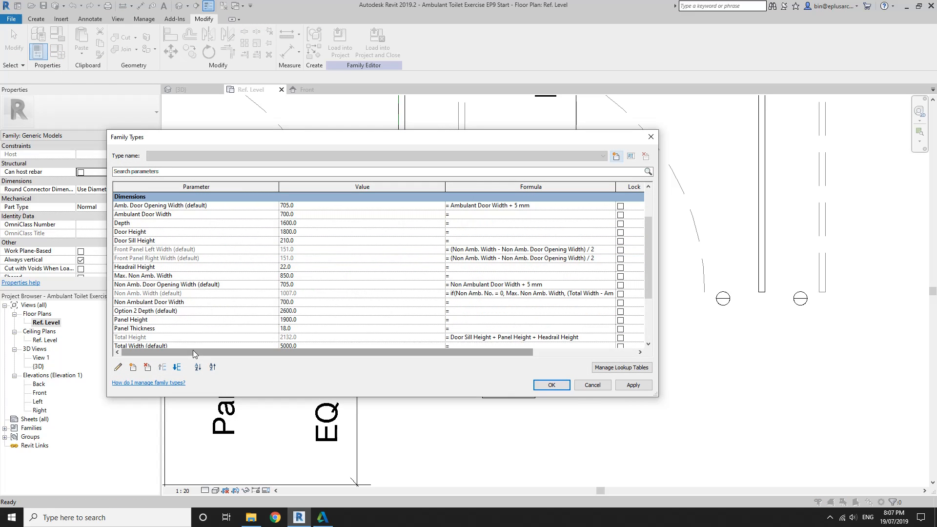
left_click(133, 367)
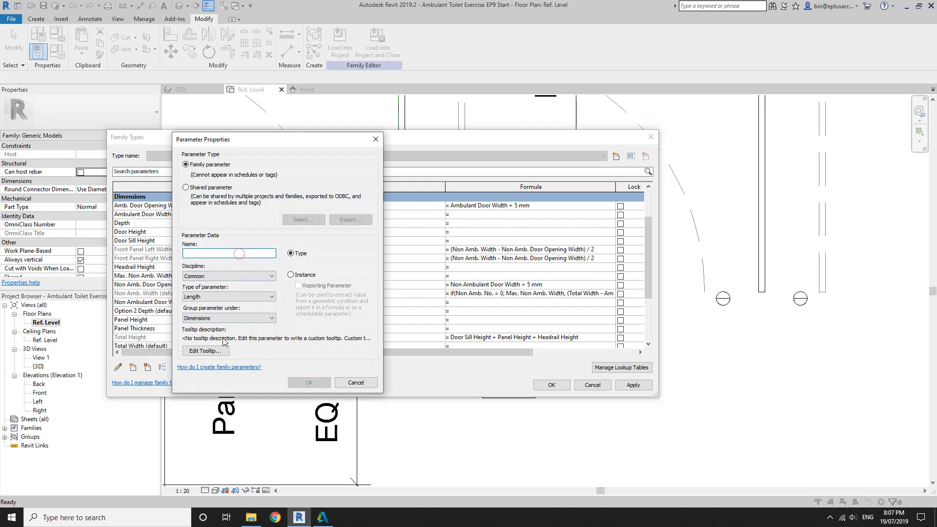
type("Front Panel Middle Width")
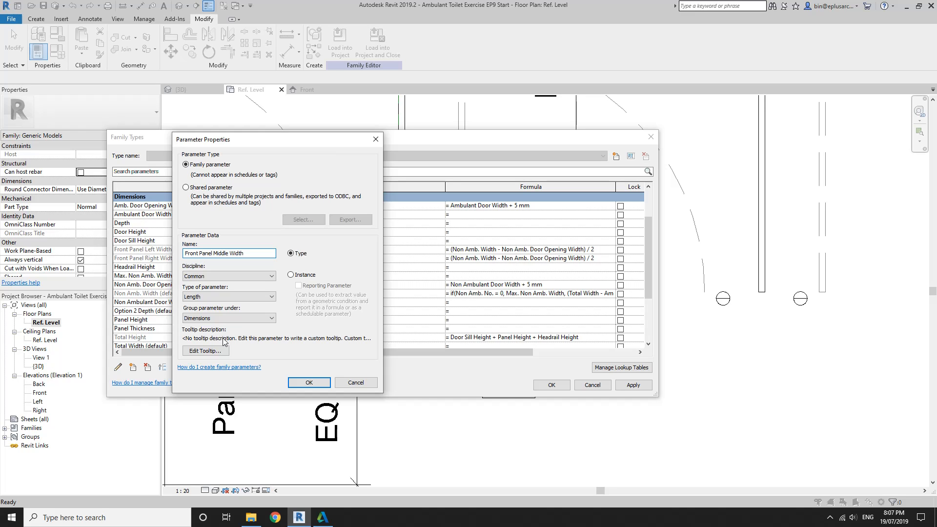
left_click(291, 275)
left_click(306, 381)
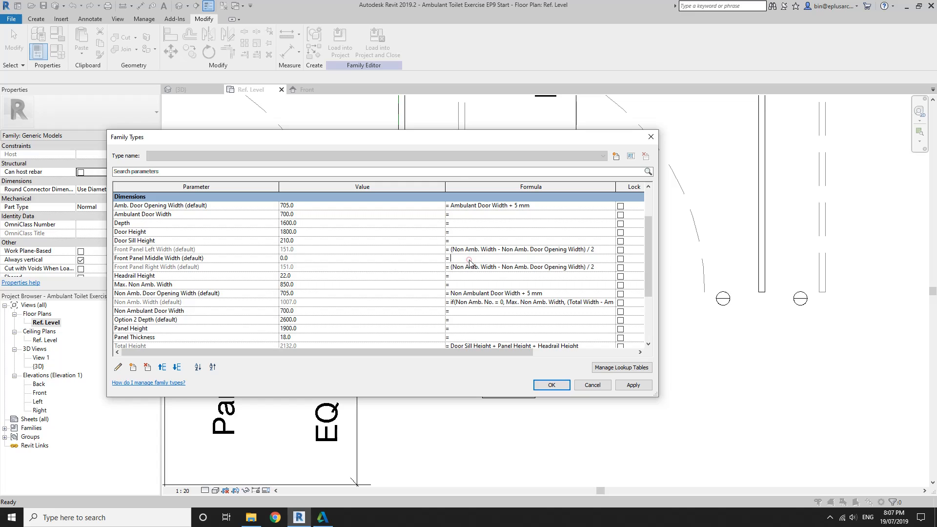
Step: Set the Front Panel Middle Width formula to Non Amb. Width - Non Amb. Door Opening Width + Panel Thickness
left_click_drag(454, 139, 486, 112)
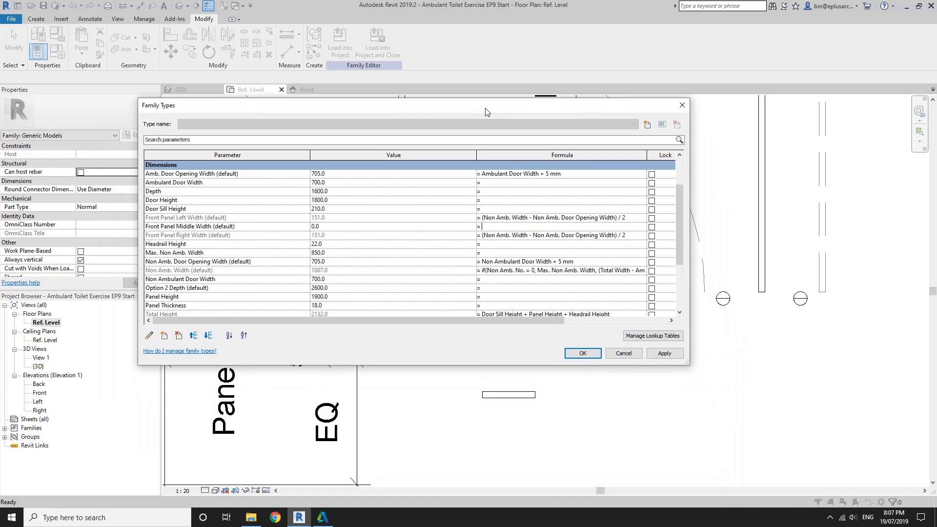
left_click(488, 220)
left_click_drag(482, 217, 605, 218)
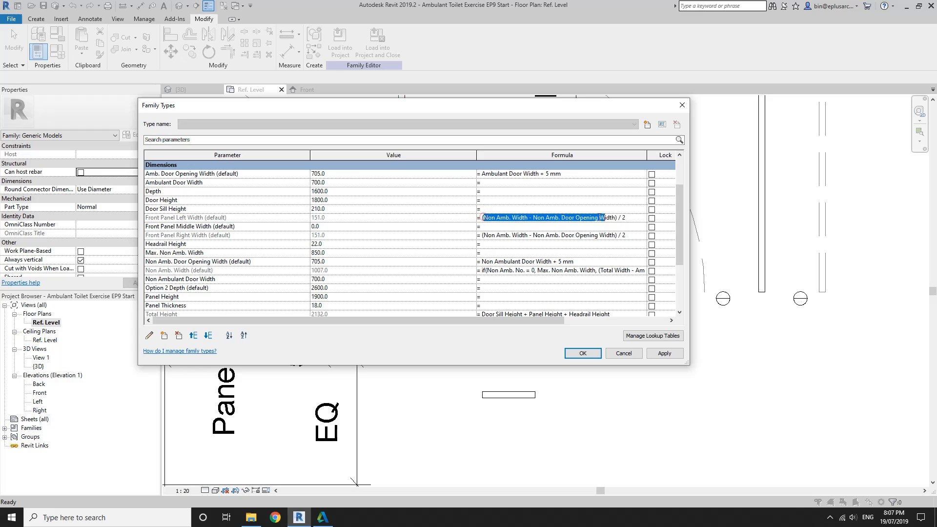
left_click(519, 227)
type("Non Amb. Width - Non Amb. Door Opening Width")
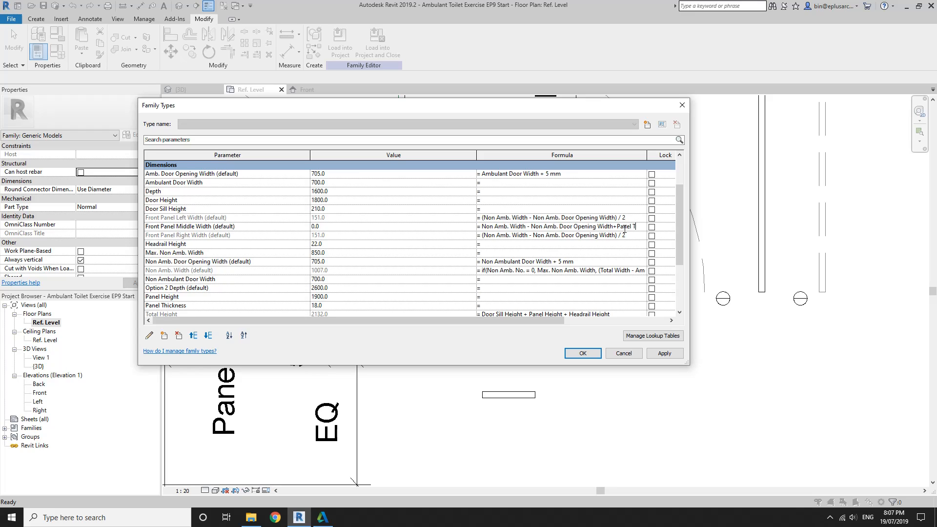
type("+Panel Thickness")
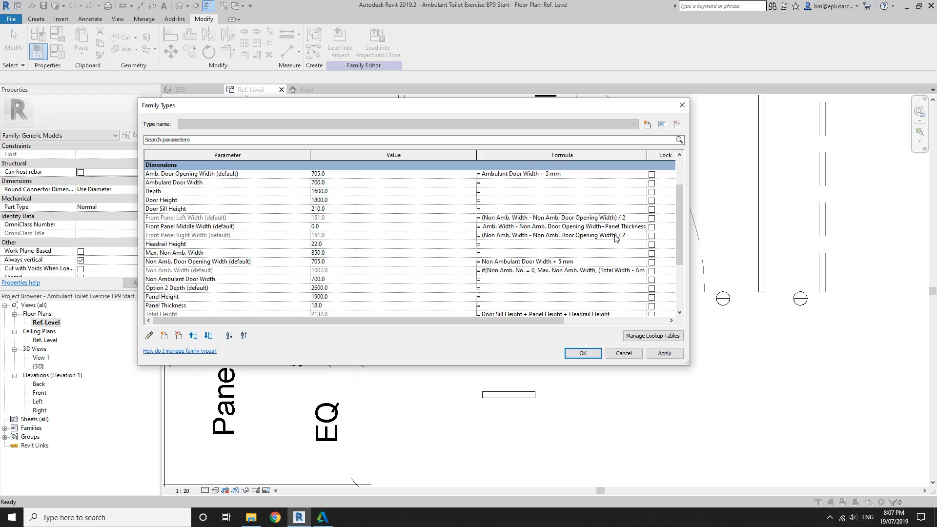
left_click(614, 234)
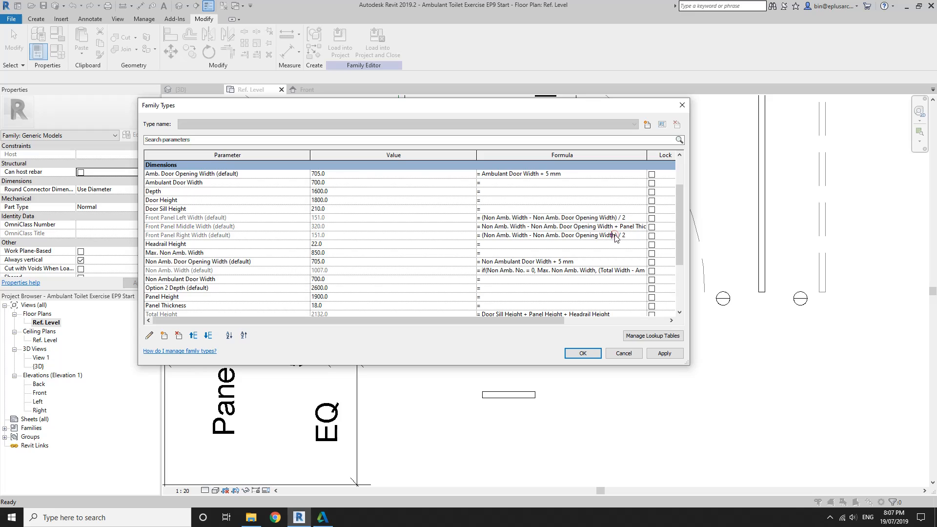
left_click(583, 353)
Step: Associate the Width of the Front Panel Middle type with the Front Panel Middle Width family parameter
left_click(493, 369)
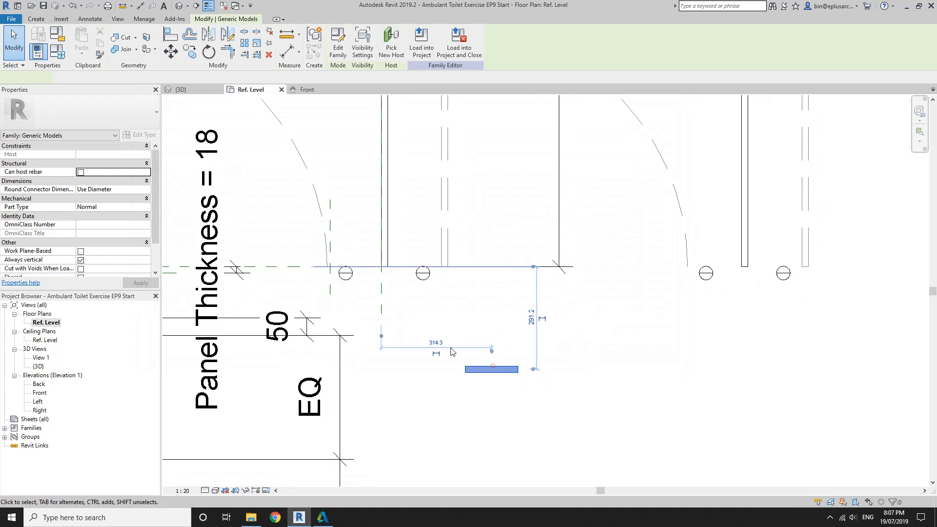
left_click(142, 135)
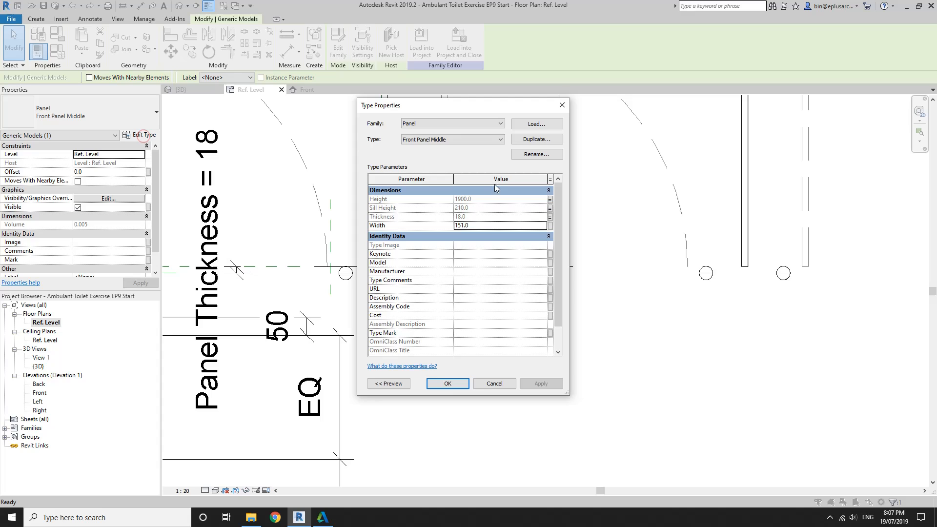
left_click(550, 225)
left_click(633, 268)
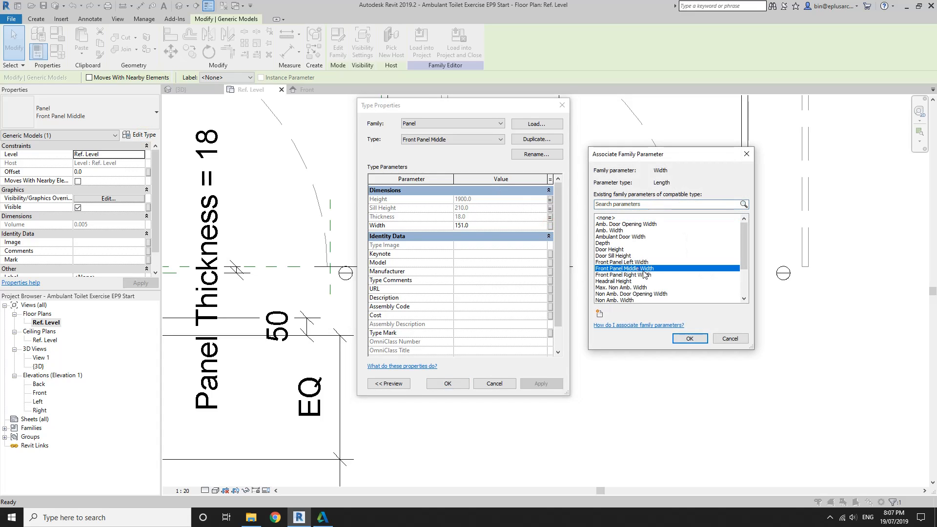
left_click(689, 338)
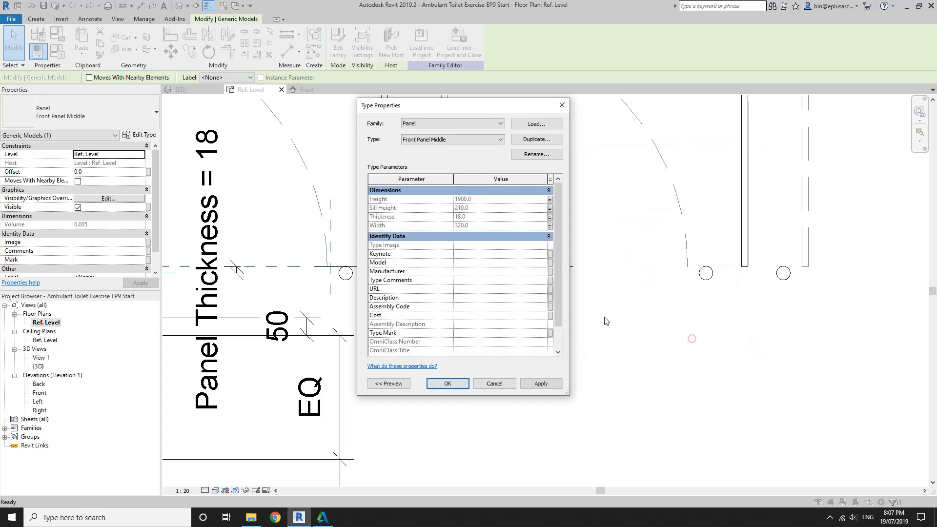
left_click(456, 382)
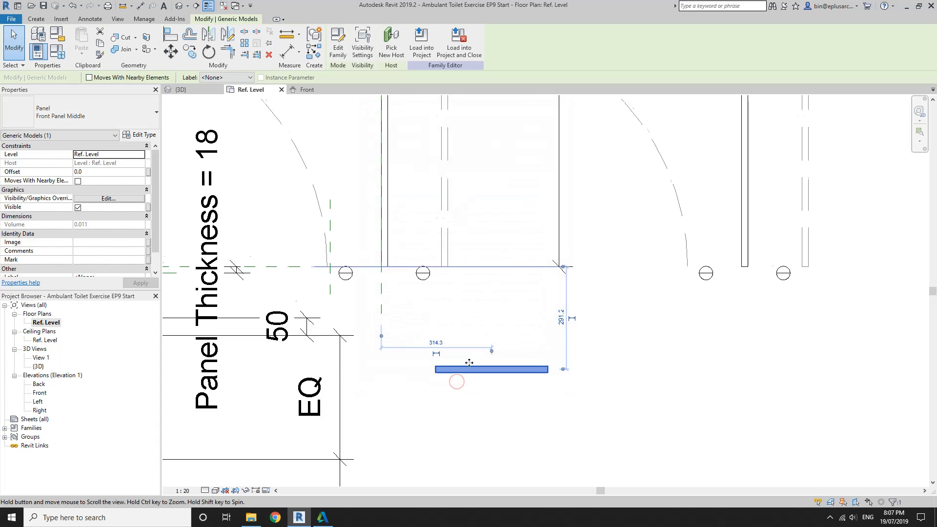
middle_click_drag(469, 362, 416, 247)
left_click(442, 271)
middle_click_drag(364, 216, 378, 289)
key("a")
key("l")
key("Escape")
Step: Dimension from the reference plane at the first non-ambulant door opening's edge to the adjacent partition's reference plane, placed below the existing dimensions
key("d")
key("i")
scroll(369, 284, "up", 1)
left_click(338, 280)
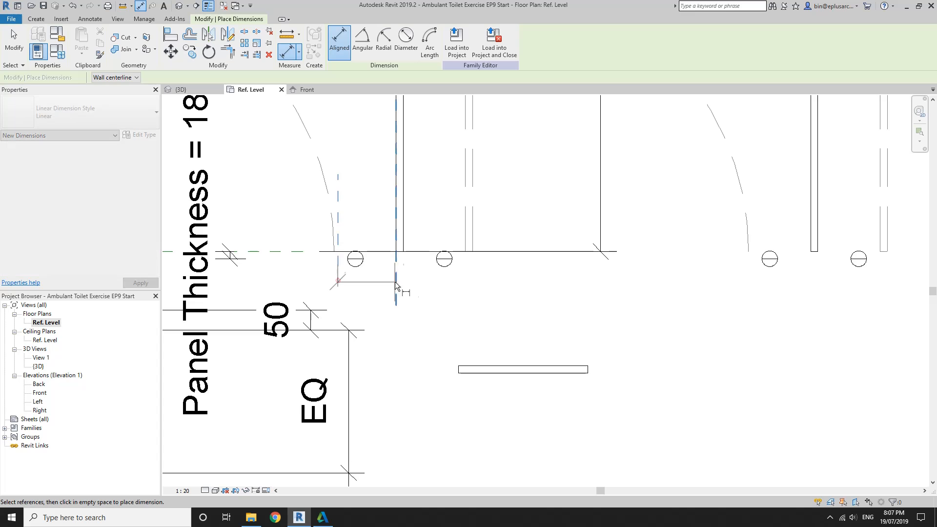
scroll(393, 280, "down", 2)
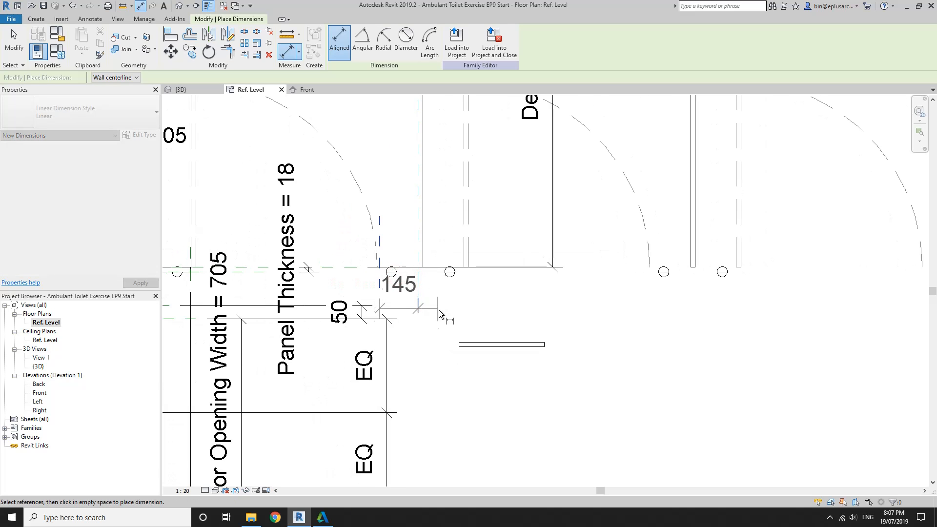
middle_click_drag(438, 309, 466, 253)
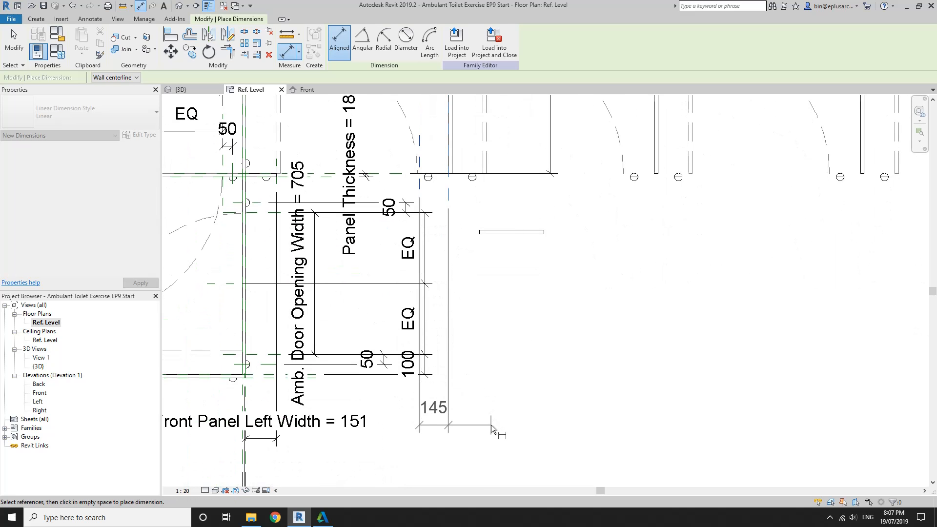
left_click(491, 426)
key("Escape")
Step: Label the new dimension with Front Panel Right Width and move it lower, clear of the Front Panel Left Width dimension
left_click(432, 428)
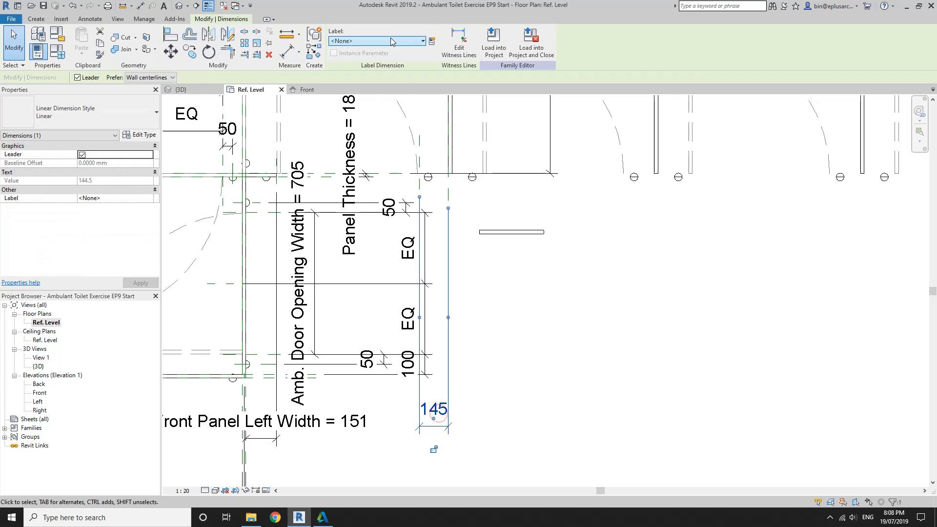
left_click(390, 38)
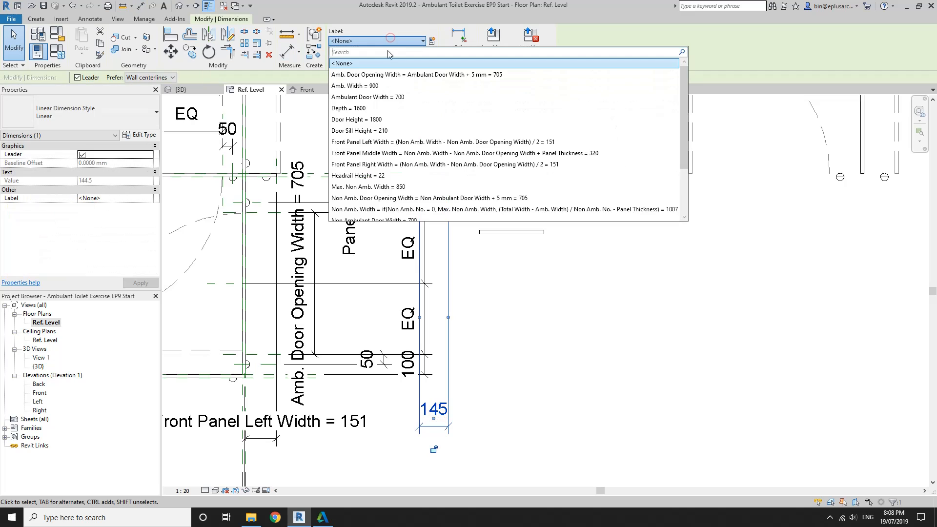
left_click(381, 164)
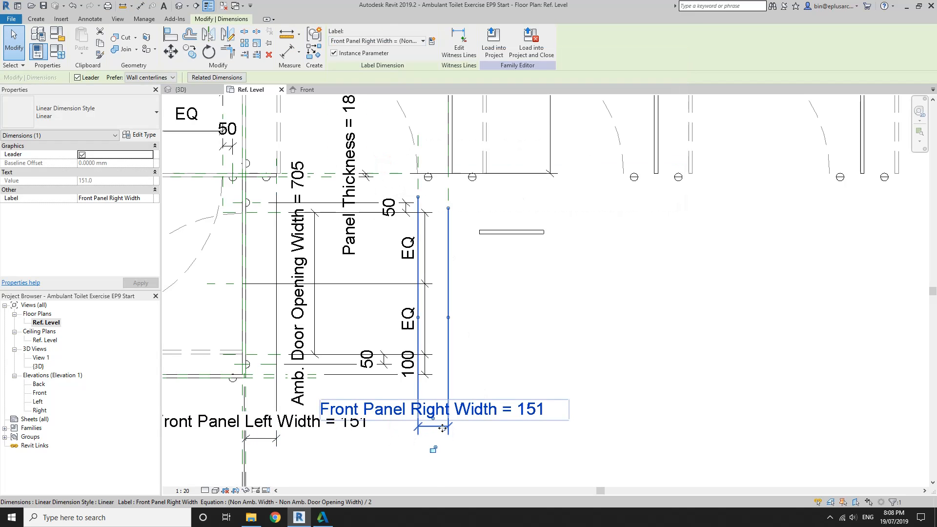
left_click_drag(442, 428, 442, 468)
key("Escape")
Step: Align the middle front panel's near end to the reference plane at the door opening's edge and lock it
scroll(434, 282, "up", 3)
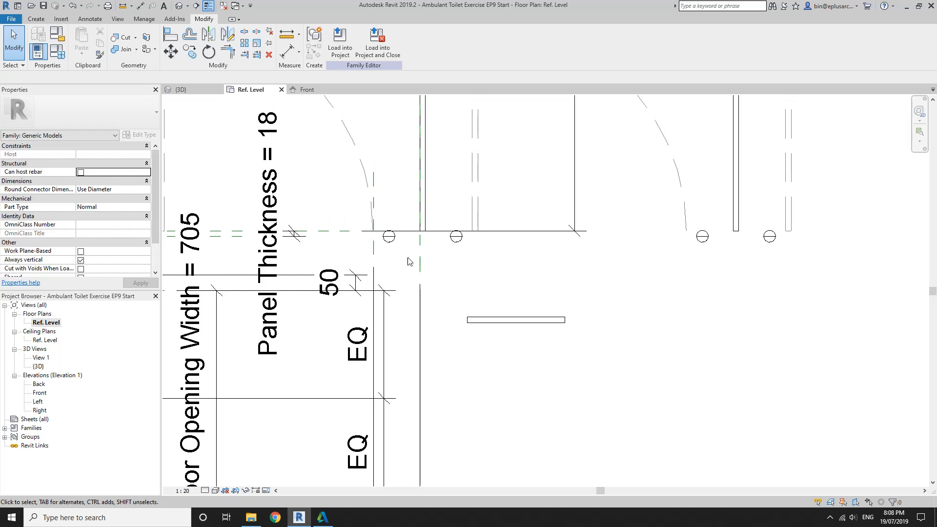
key("a")
key("l")
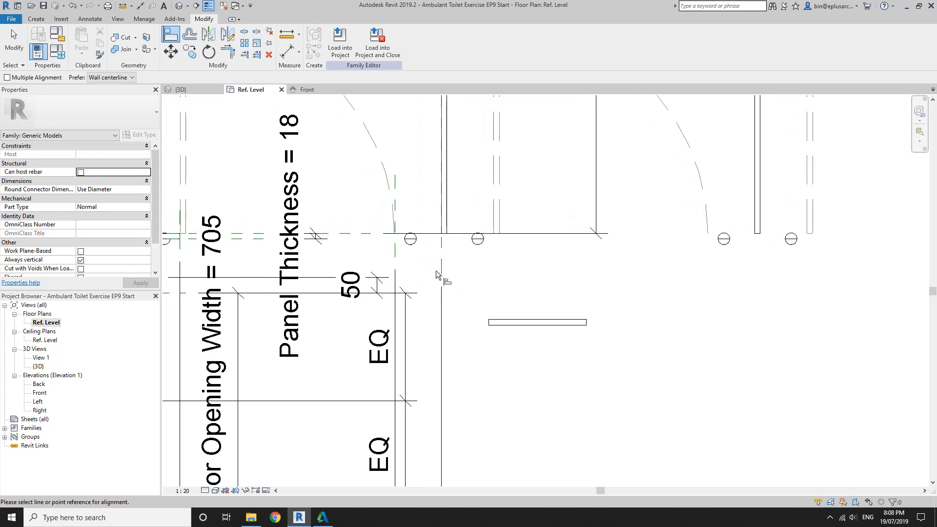
left_click(396, 252)
left_click(489, 322)
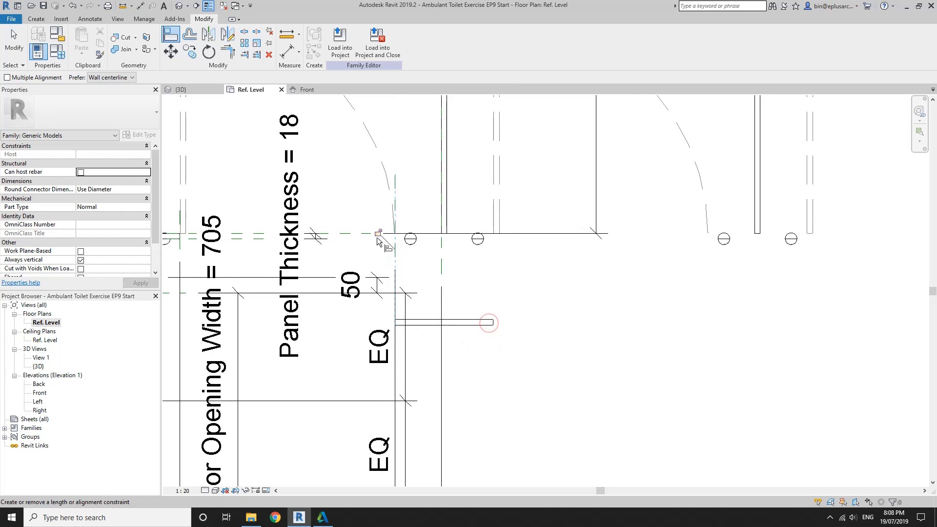
middle_click_drag(378, 240, 485, 246)
Step: Align the middle front panel's front face to the outer reference plane of the front panels and lock it
left_click(344, 246)
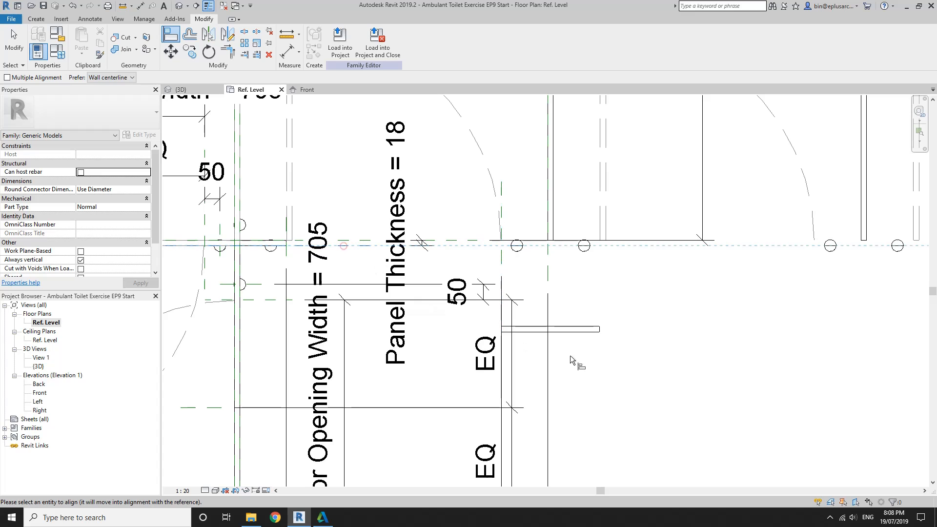
left_click(574, 333)
left_click(365, 260)
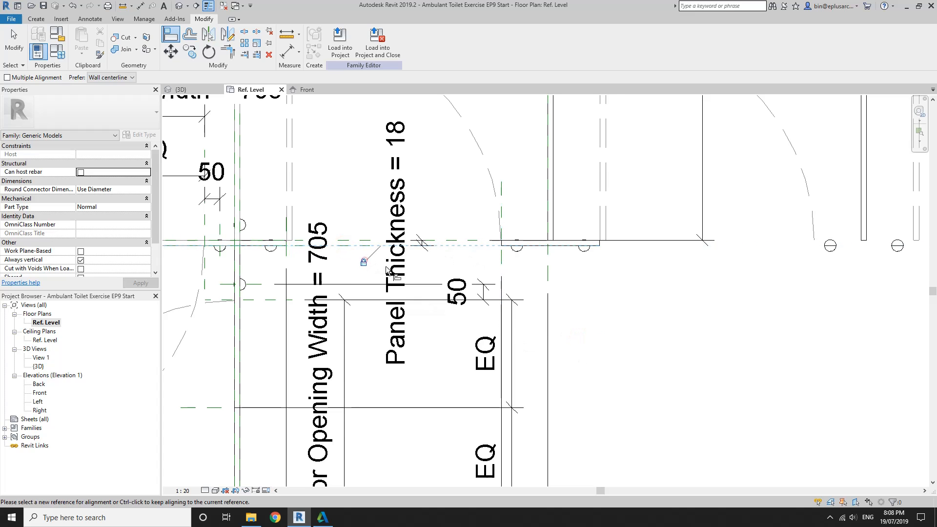
scroll(404, 278, "down", 1)
middle_click_drag(510, 282, 382, 274)
middle_click_drag(447, 282, 390, 292)
key("Escape")
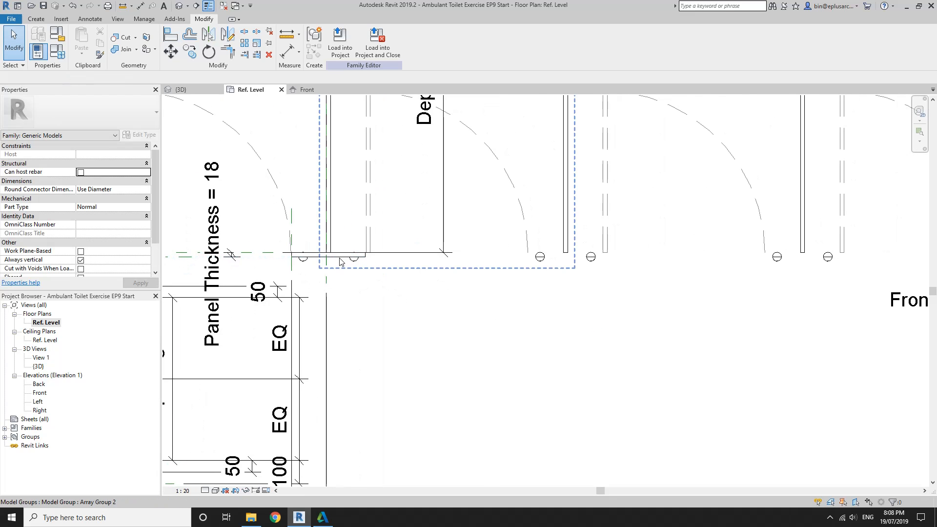
Step: Test the middle front panel by setting Total Width to 4000, and undo the width change
scroll(340, 262, "down", 2)
scroll(340, 262, "down", 1)
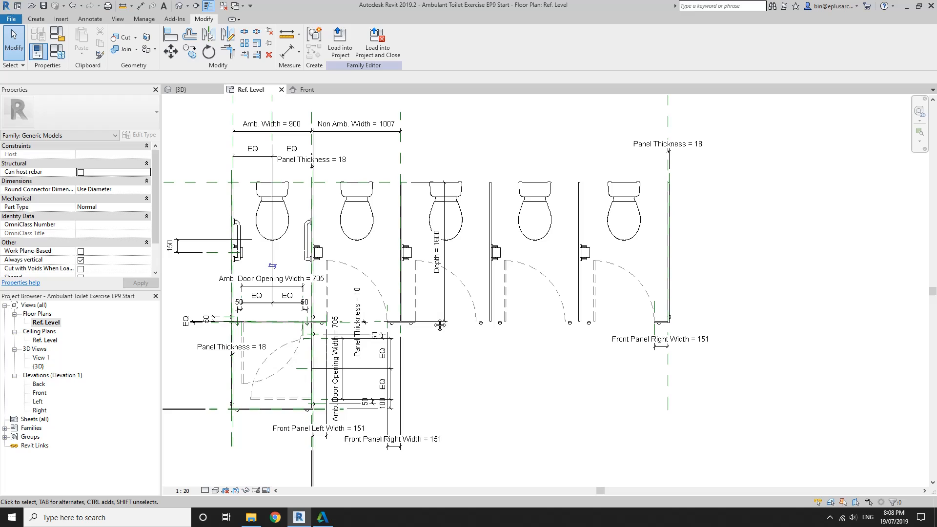
left_click(56, 54)
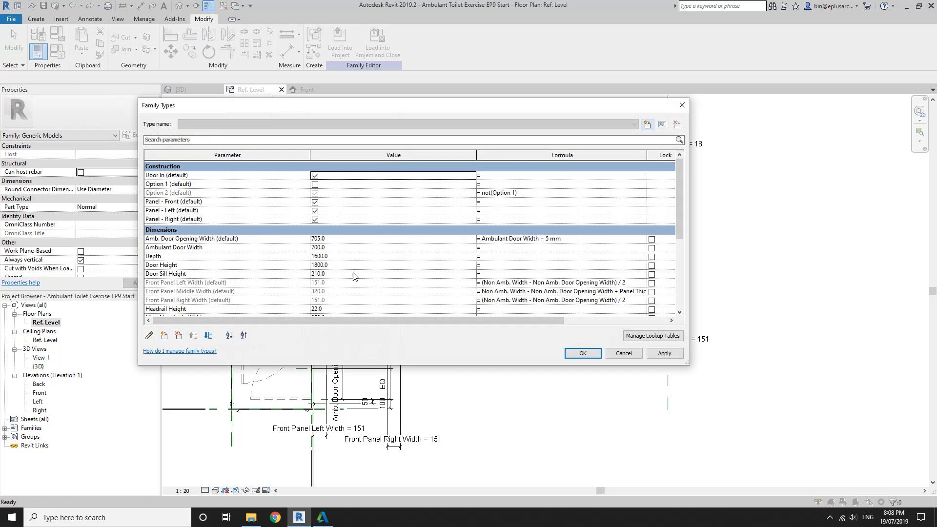
scroll(344, 310, "down", 3)
left_click(350, 296)
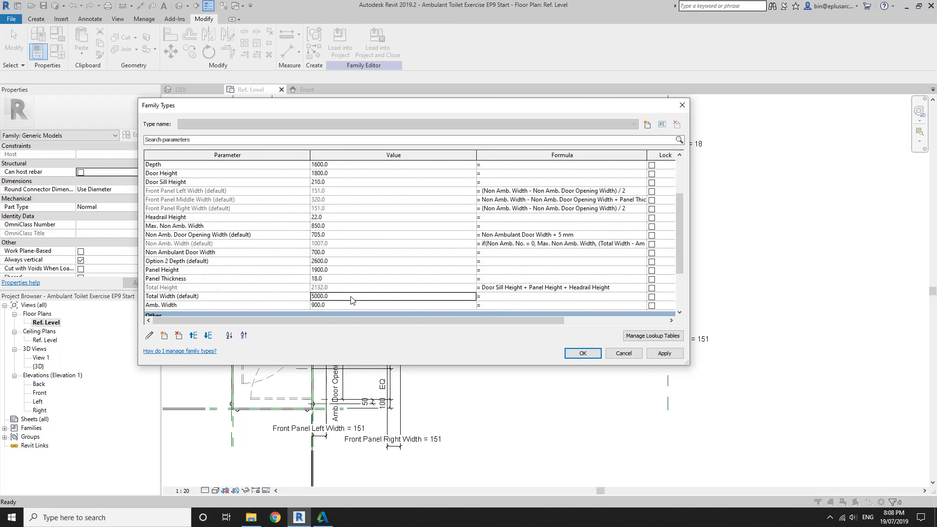
type("4000")
left_click(584, 353)
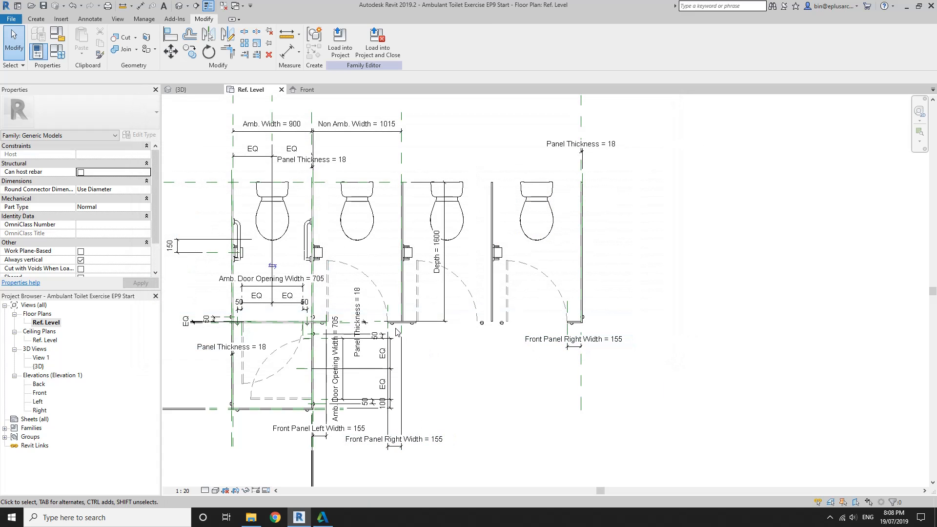
scroll(393, 334, "up", 3)
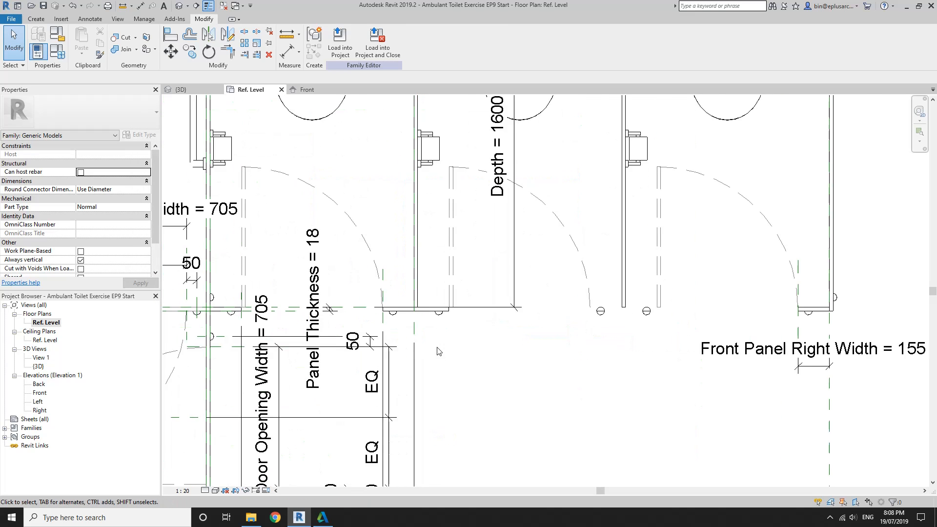
scroll(434, 348, "up", 3)
middle_click_drag(415, 347, 326, 337)
scroll(336, 323, "down", 5)
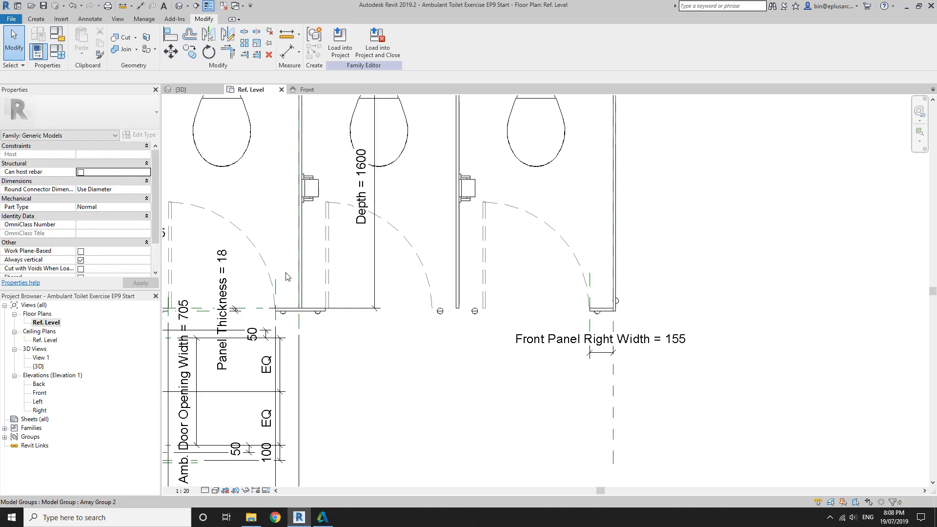
scroll(287, 277, "down", 3)
Step: Array the middle front panel as a grouped array of 2, placing the second panel in front of the next cubicle
scroll(312, 293, "up", 6)
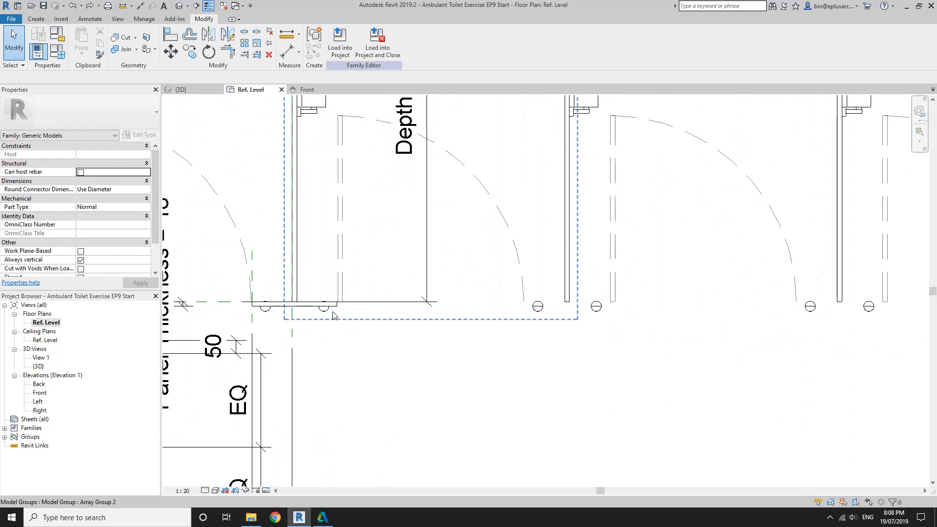
left_click(325, 305)
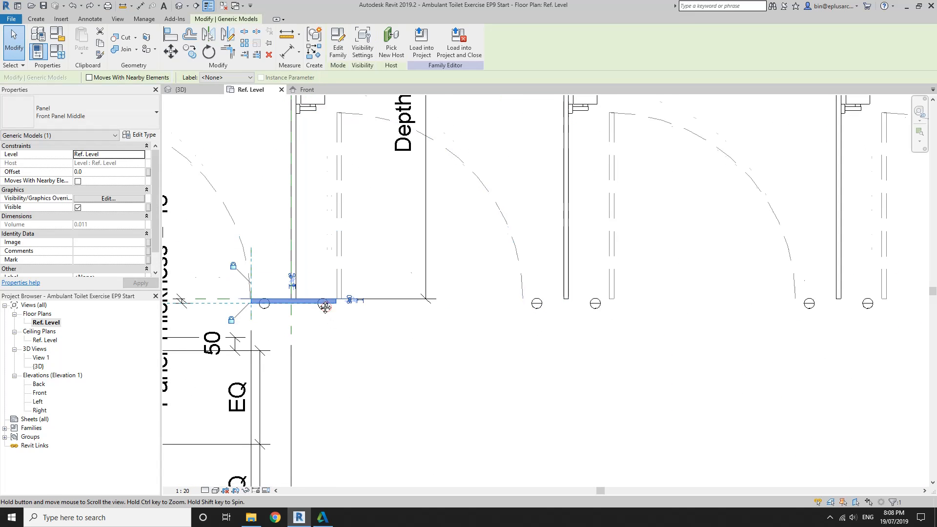
middle_click_drag(274, 234, 260, 203)
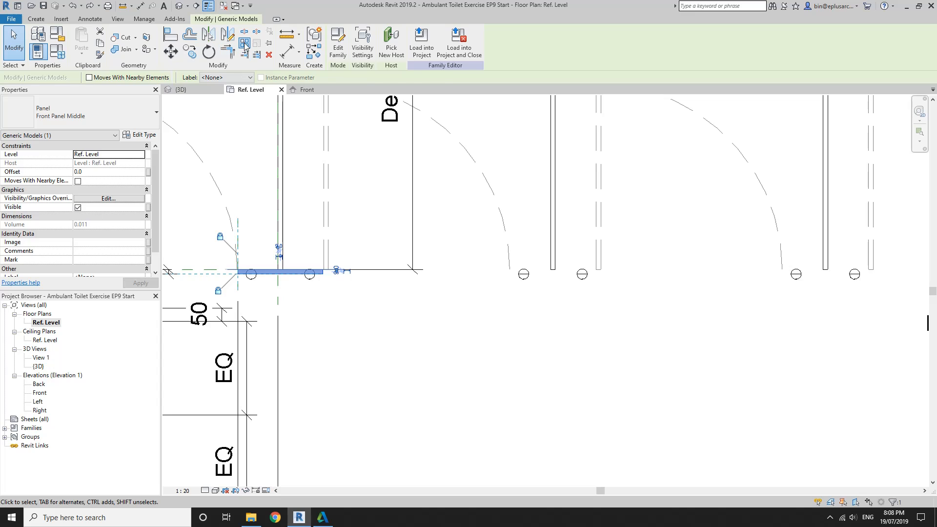
left_click(230, 55)
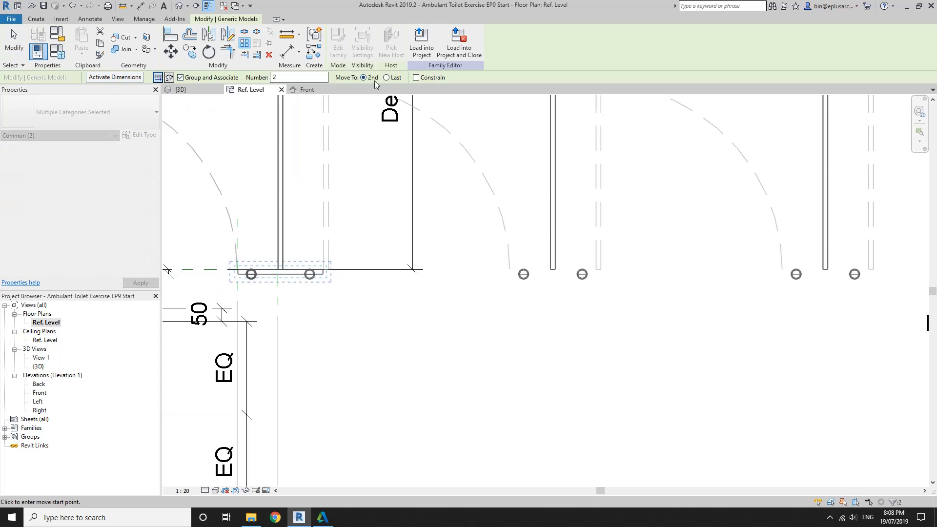
middle_click_drag(350, 296, 294, 247)
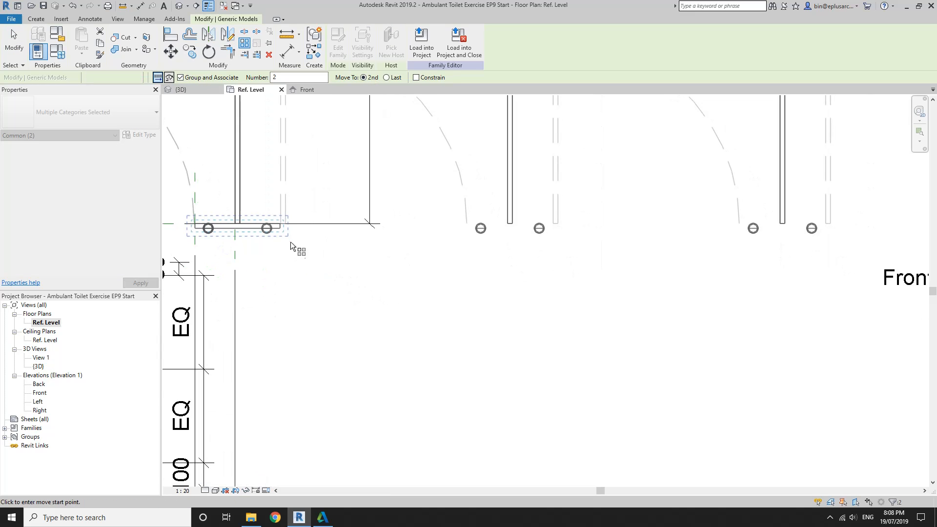
left_click(292, 225)
left_click(494, 337)
left_click(303, 303)
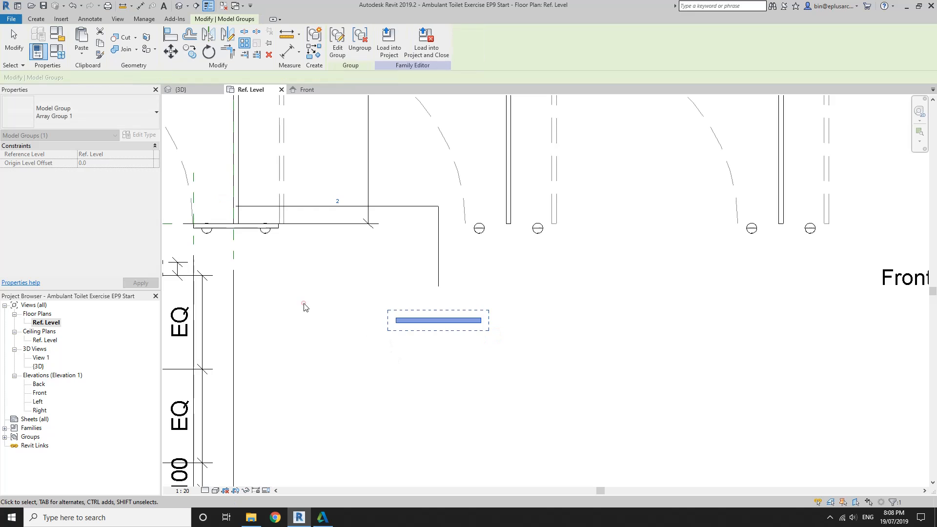
left_click(303, 303)
Step: Label the middle front panel array's count with a new instance family parameter named Front Panel Middle Array
middle_click_drag(557, 330, 531, 339)
scroll(473, 304, "down", 2)
middle_click_drag(454, 310, 424, 334)
scroll(424, 337, "down", 2)
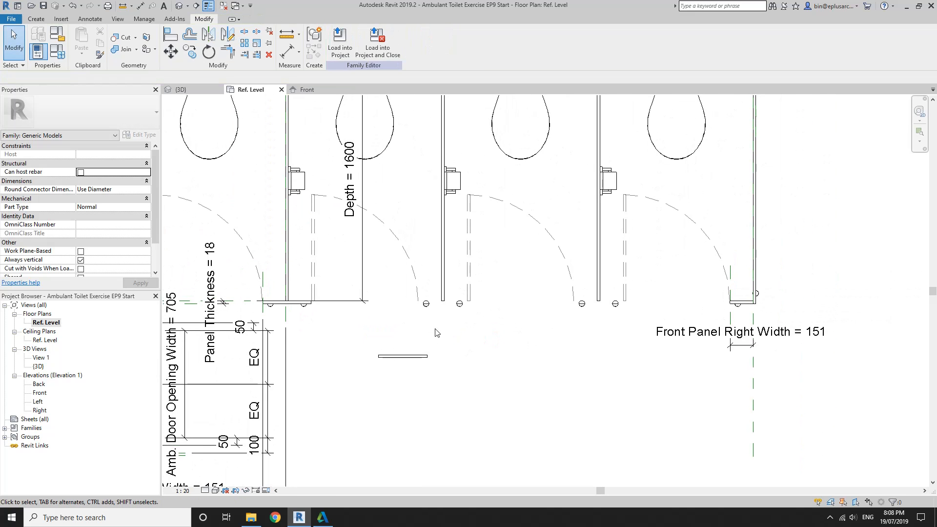
left_click(421, 351)
scroll(424, 339, "up", 2)
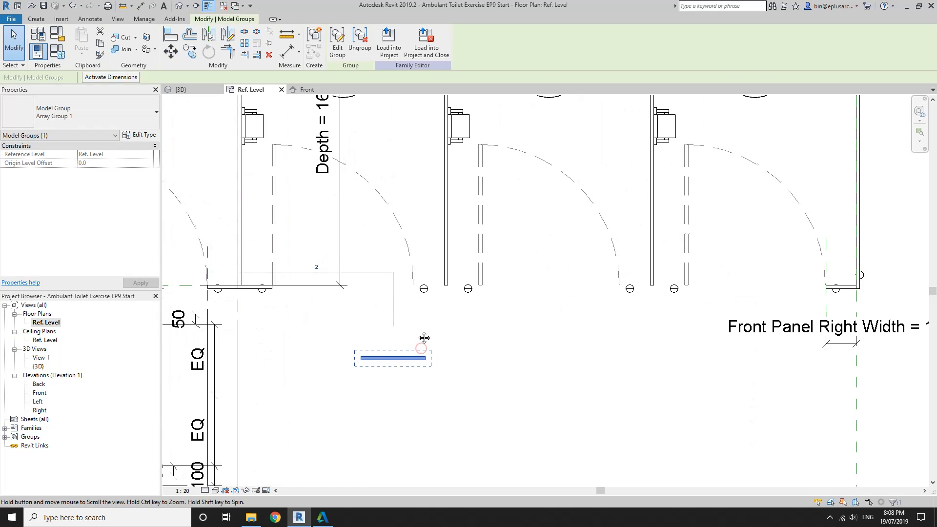
left_click(392, 312)
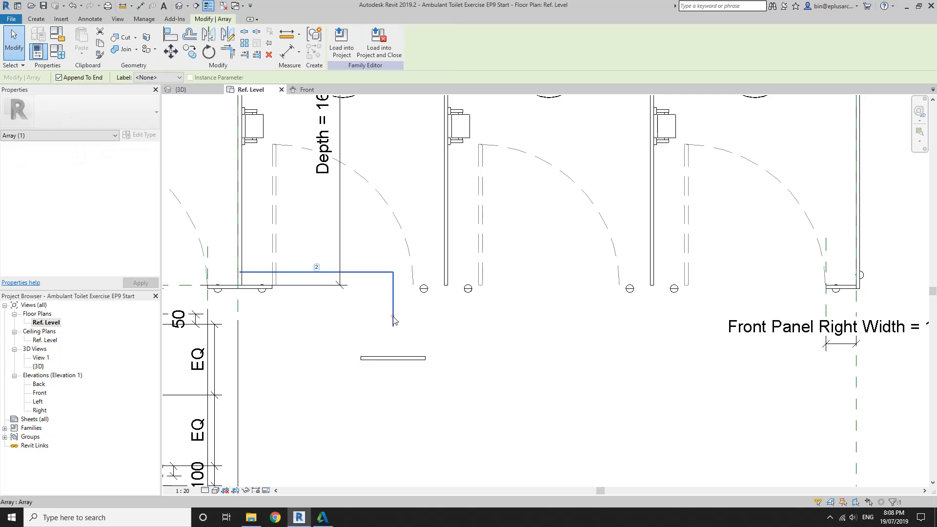
left_click(158, 78)
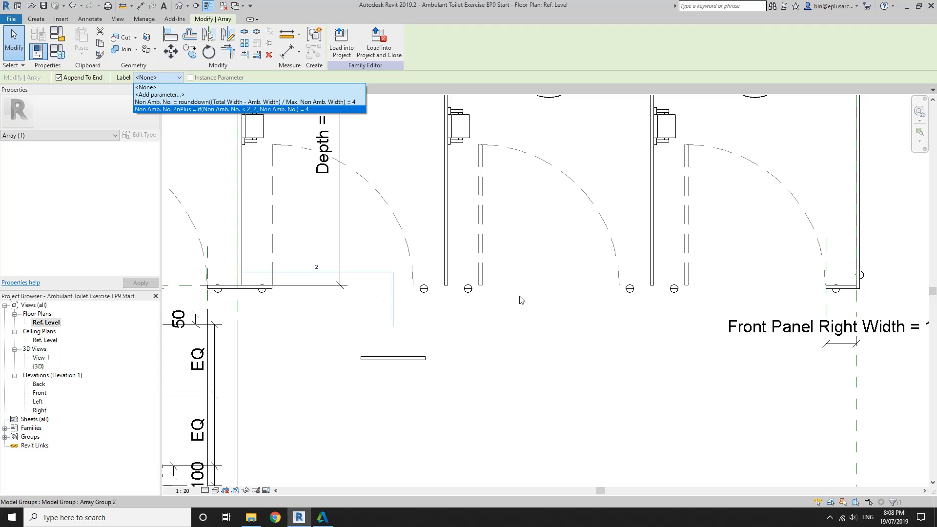
left_click(163, 96)
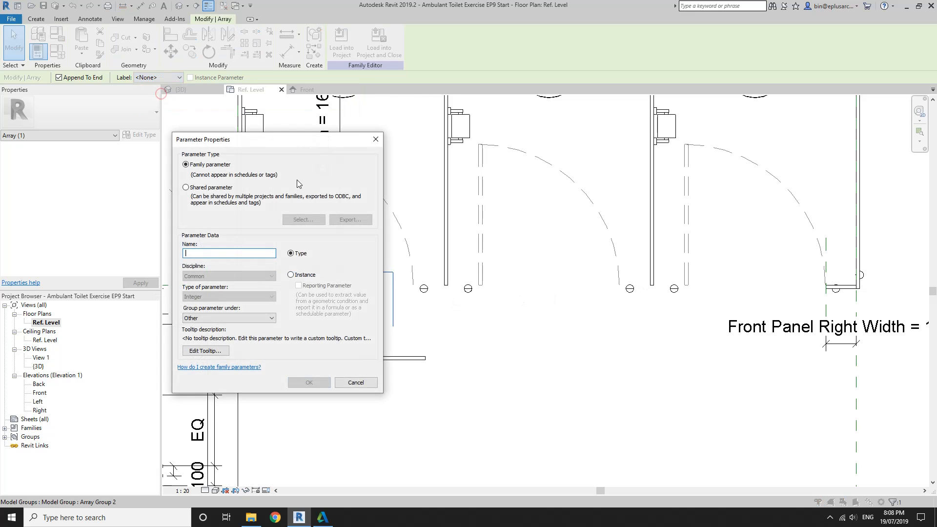
left_click(223, 253)
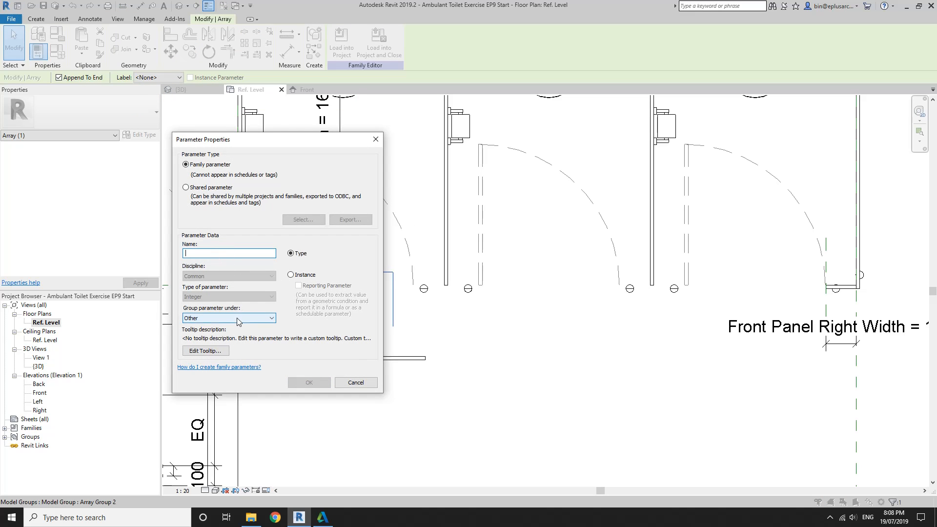
type("Front Panel Middle Array")
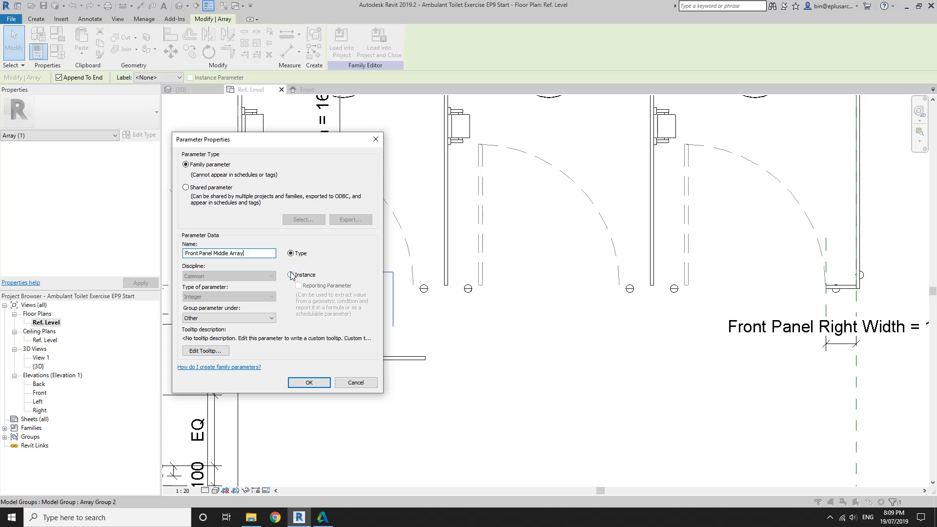
left_click(313, 380)
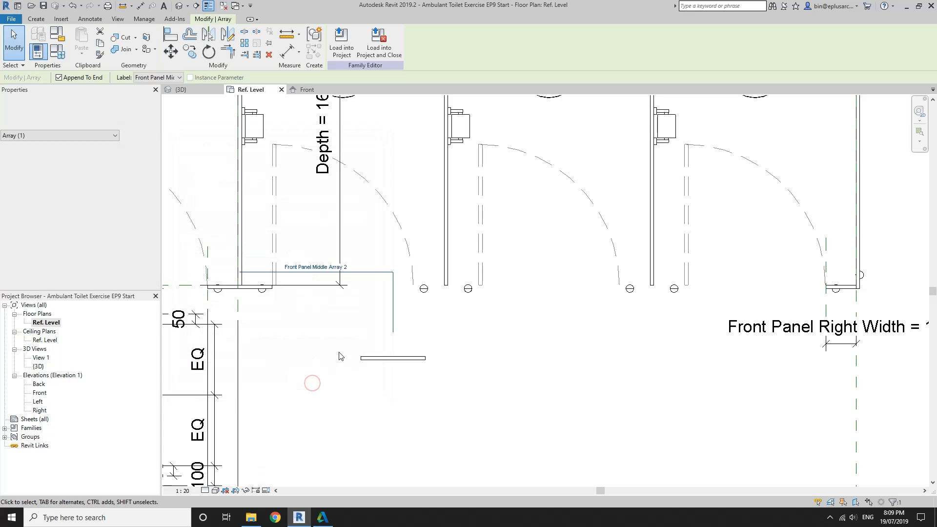
Step: Set the Front Panel Middle Array formula to if((Non Amb. No. - 1) < 2, 2, (Non Amb. No. - 1)) in the family types
middle_click_drag(358, 341, 433, 357)
scroll(433, 356, "down", 1)
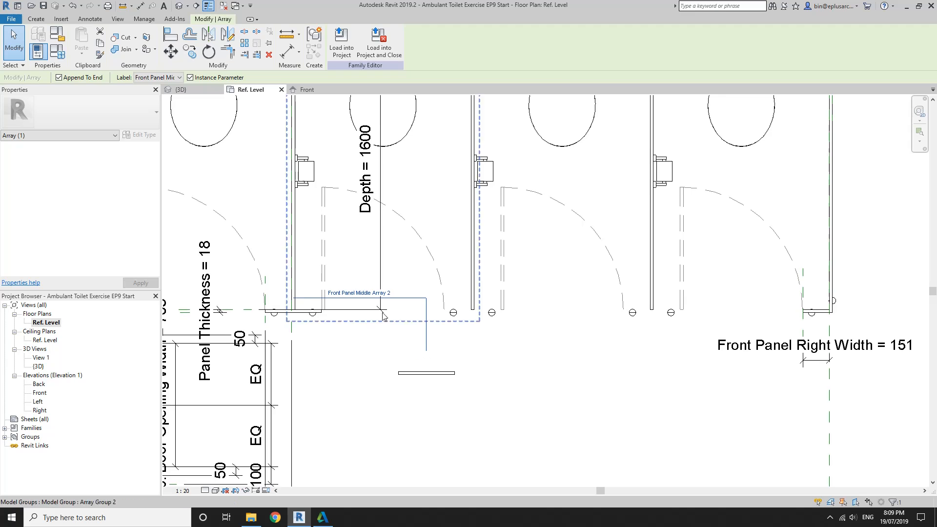
left_click(58, 51)
scroll(252, 265, "down", 3)
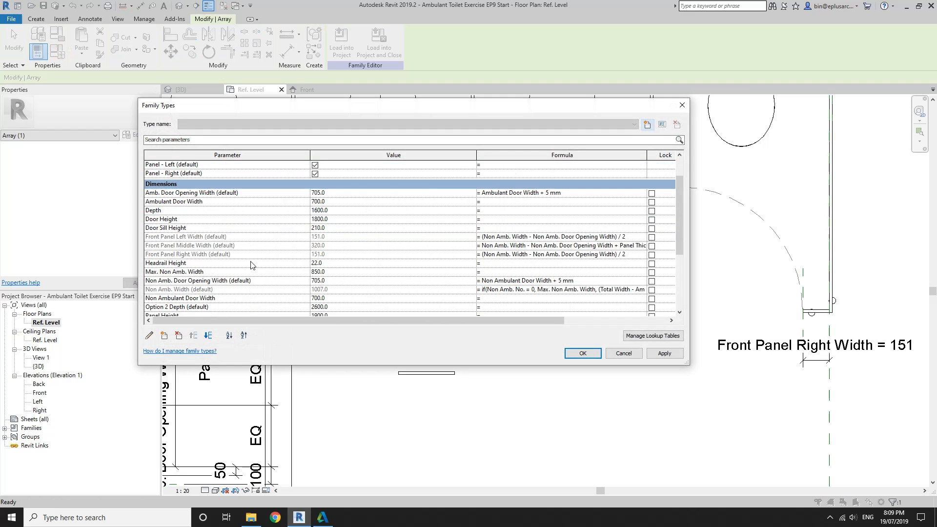
scroll(252, 265, "up", 2)
scroll(250, 260, "down", 8)
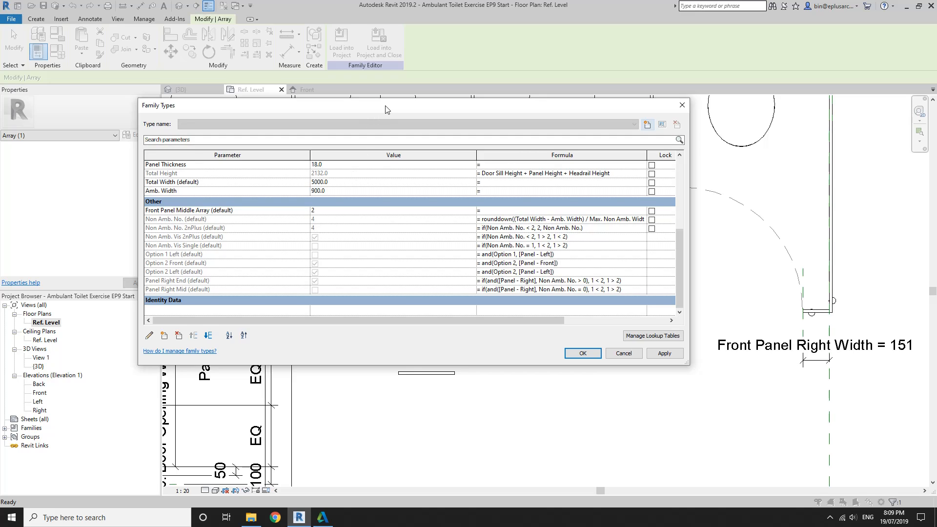
left_click_drag(383, 105, 346, 117)
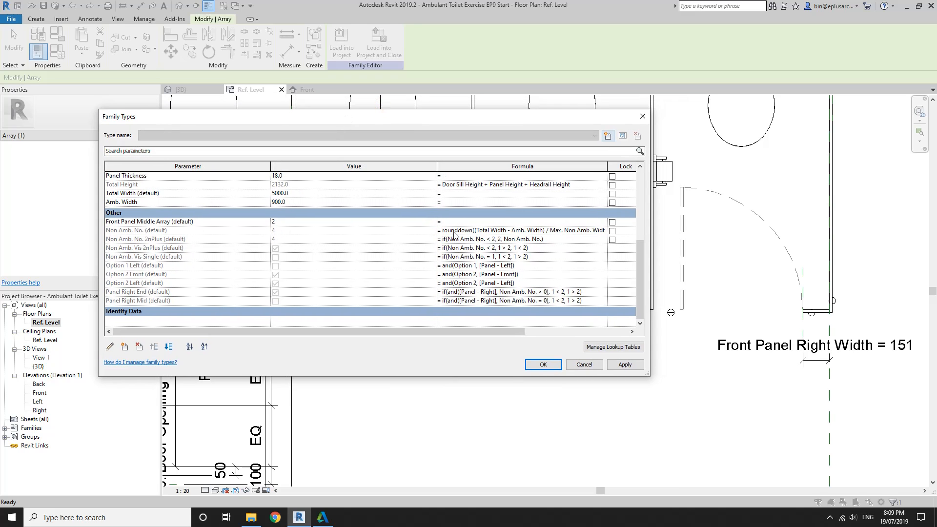
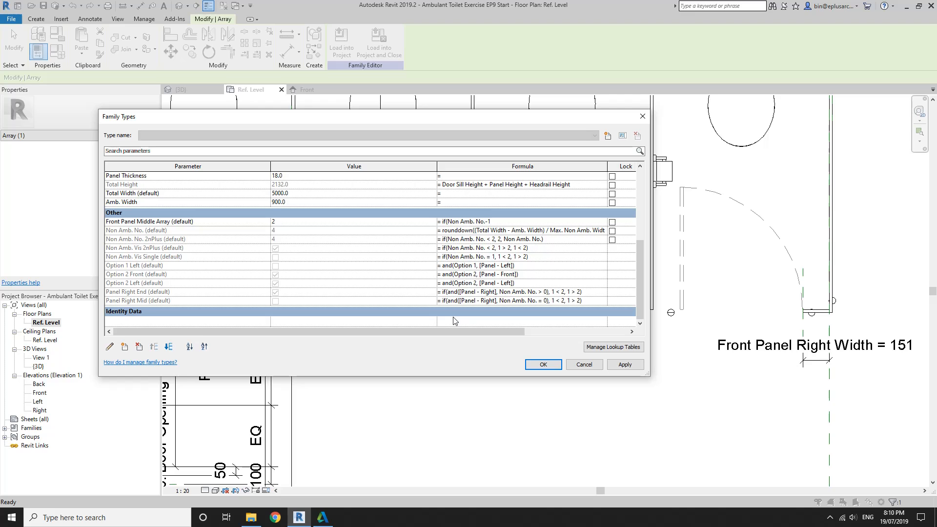
type(")")
left_click(503, 222)
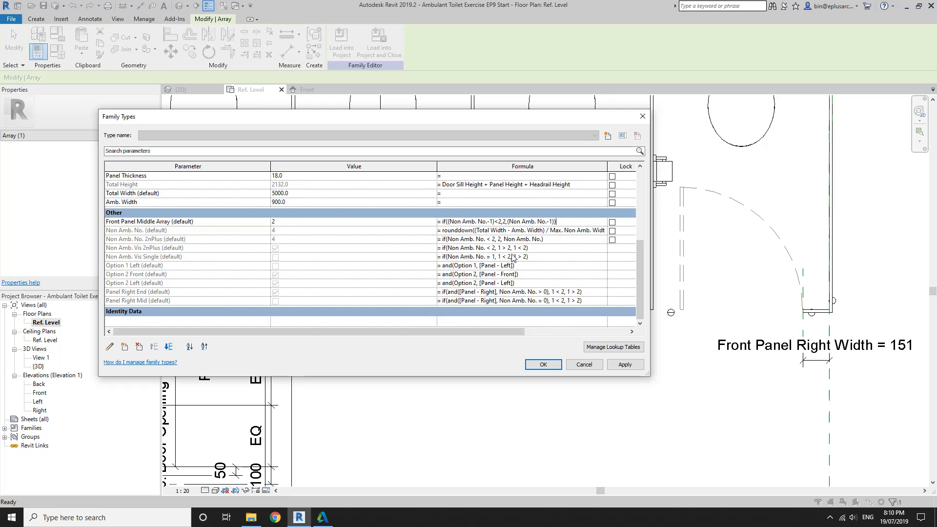
left_click(540, 234)
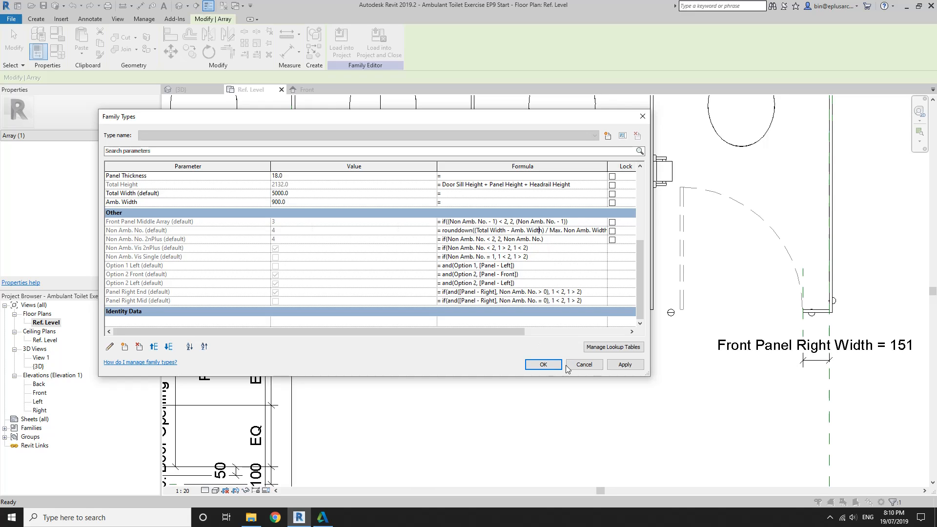
left_click(543, 364)
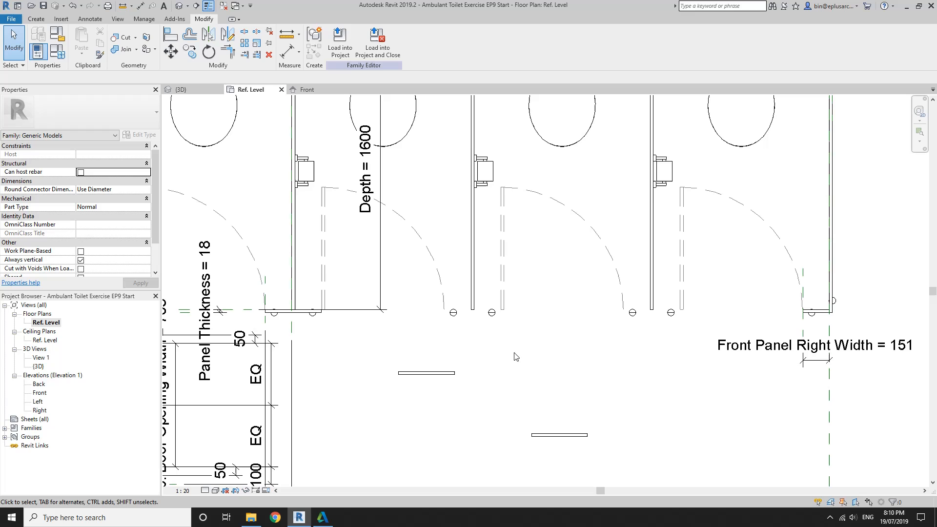
left_click(450, 373)
middle_click_drag(472, 386, 499, 290)
left_click(429, 302)
key("a")
key("l")
scroll(508, 281, "up", 1)
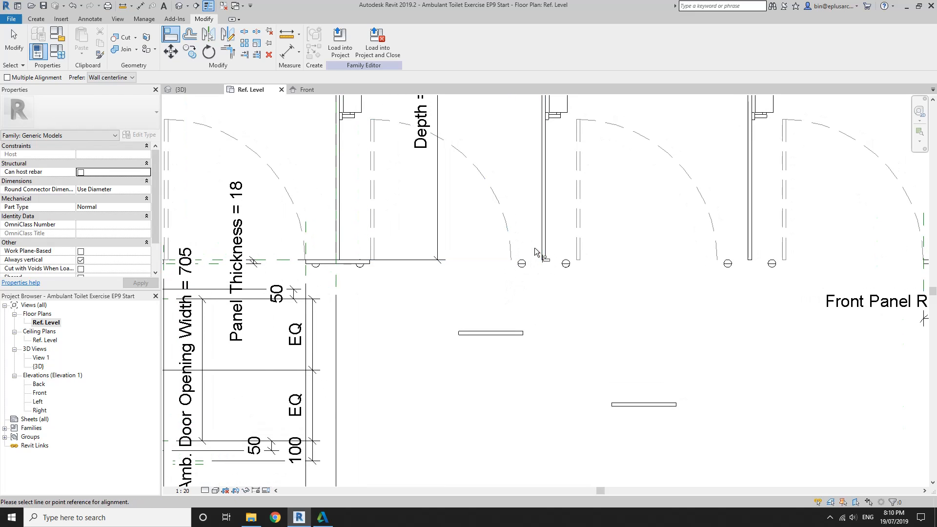
key("Escape")
scroll(539, 254, "up", 2)
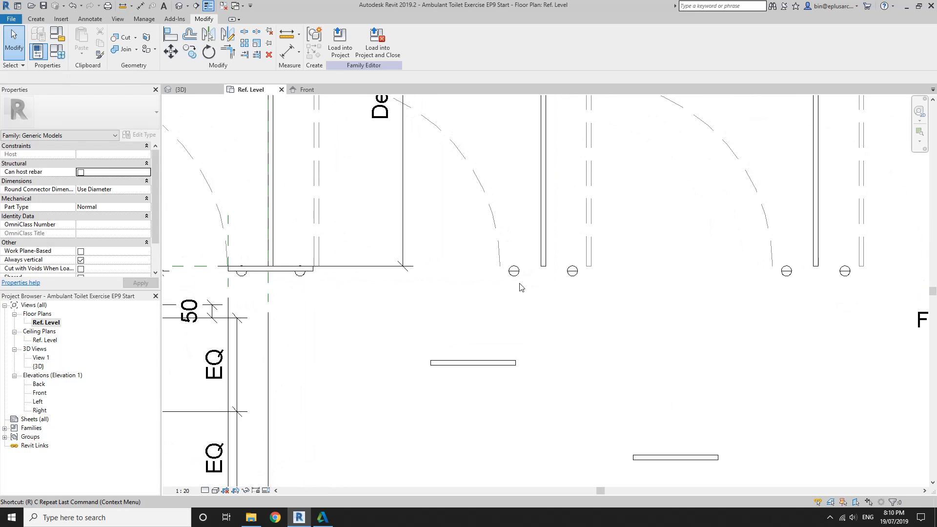
middle_click_drag(503, 314, 496, 292)
scroll(531, 289, "down", 1)
scroll(502, 313, "down", 1)
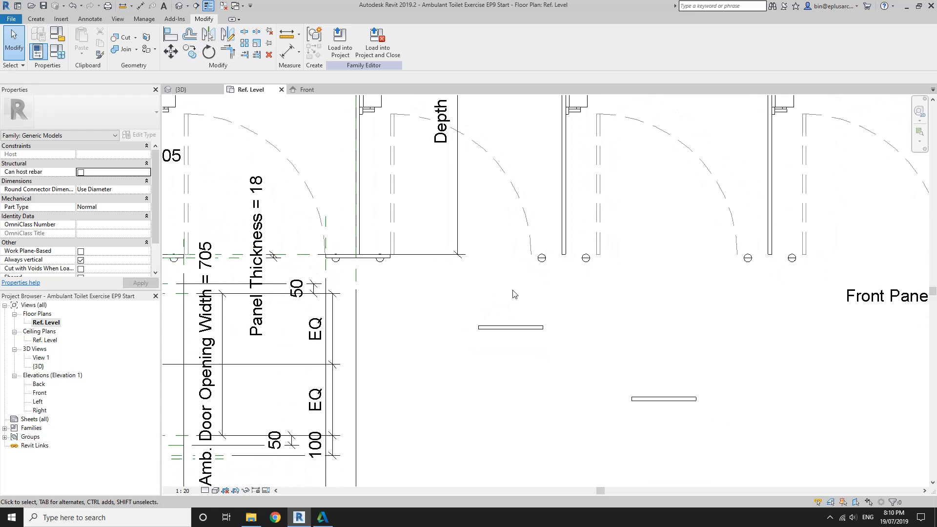
Step: Draw a vertical reference plane near the next cubicle's door opening edge, about 880 mm from the reference plane at the first non-ambulant cubicle's far partition
key("p")
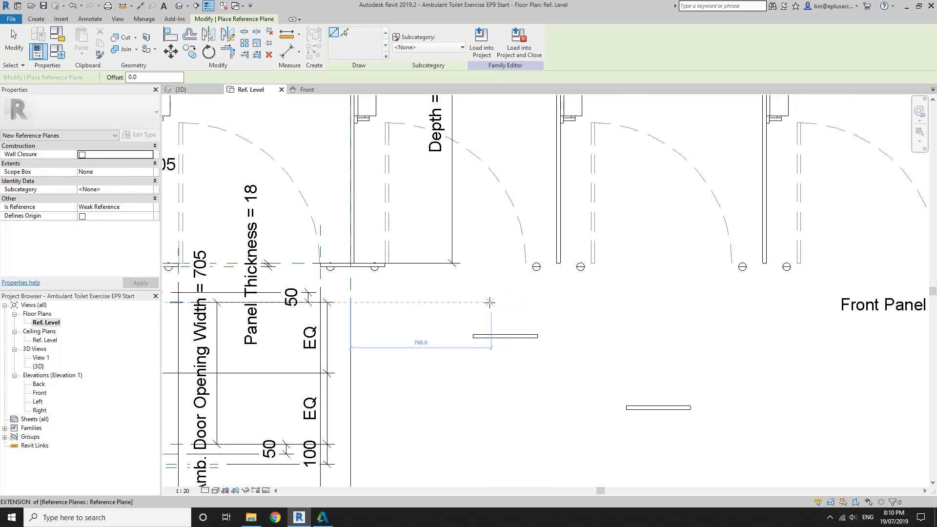
middle_click_drag(489, 312, 531, 328)
middle_click_drag(445, 332, 462, 323)
scroll(474, 315, "down", 1)
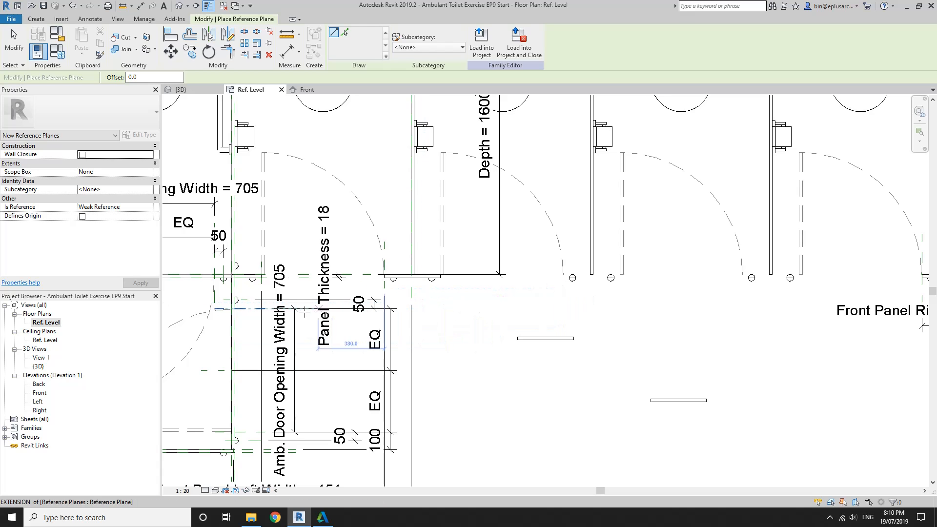
middle_click_drag(577, 304, 547, 318)
scroll(466, 308, "up", 2)
middle_click_drag(467, 309, 559, 306)
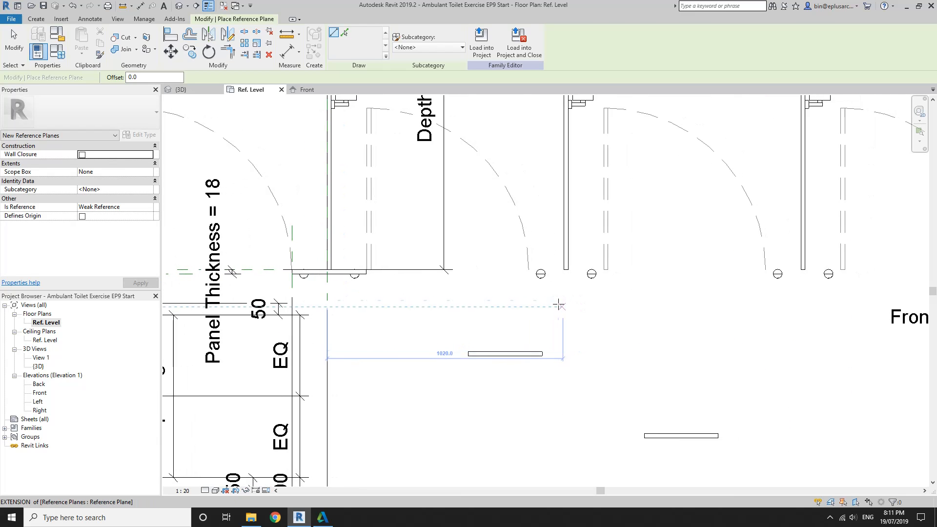
left_click(553, 305)
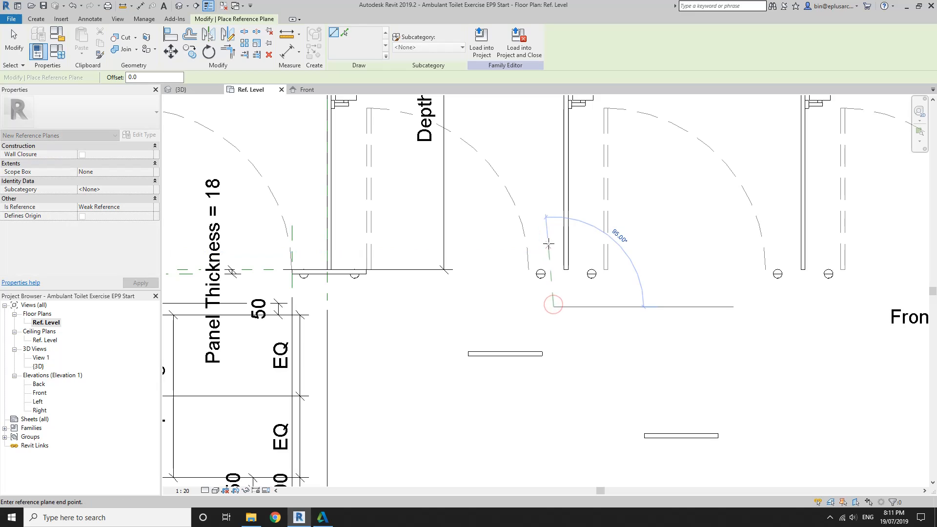
key("Escape")
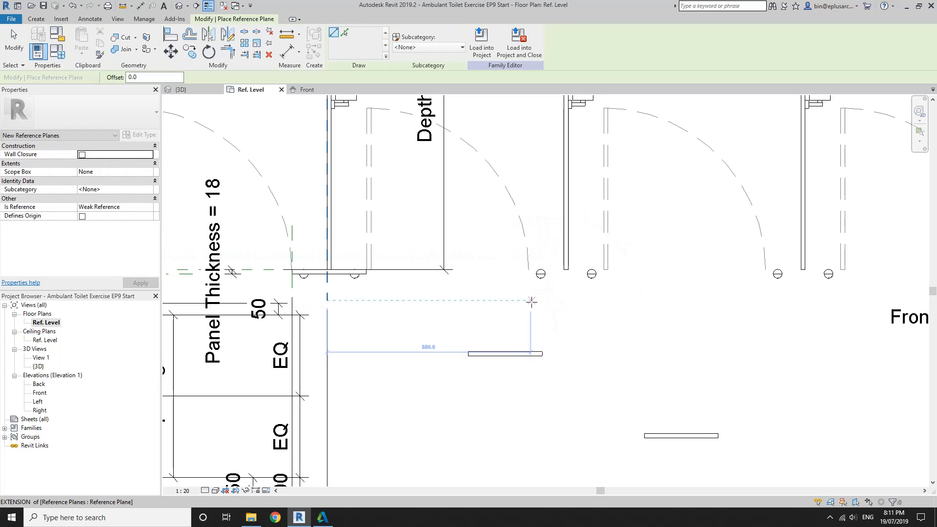
left_click(531, 302)
left_click(531, 226)
key("Escape")
key("Escape")
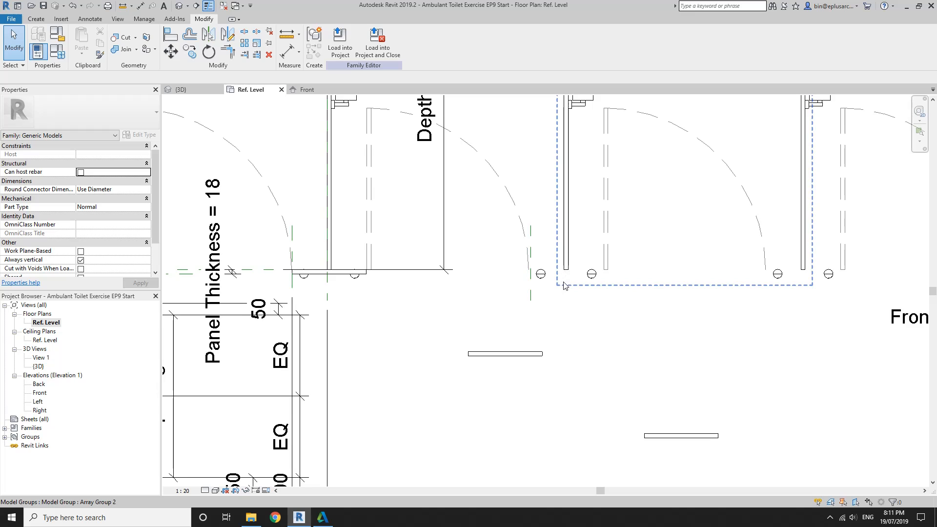
Step: Draw a second vertical reference plane beside the next cubicle partition, about 1020 mm from the existing partition reference plane
middle_click_drag(563, 282, 560, 286)
key("r")
key("p")
left_click(560, 310)
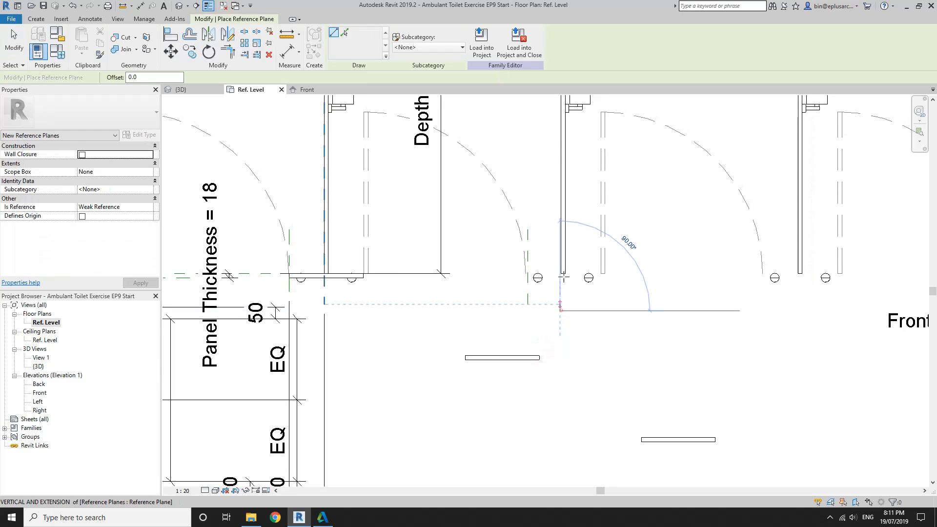
left_click(556, 252)
key("Escape")
key("Escape")
Step: Dimension the distance between the existing partition reference plane and the new plane beside the next partition, leaving it unlabelled
key("d")
key("i")
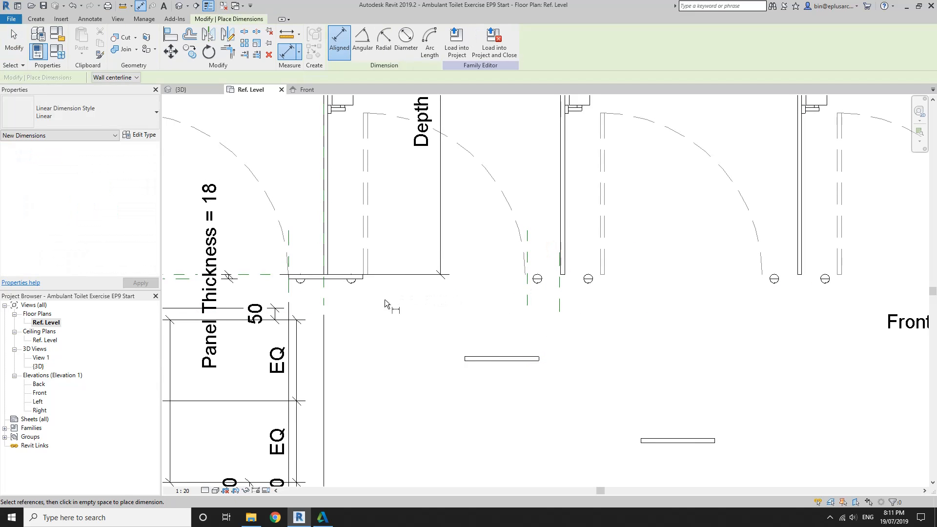
left_click(323, 296)
left_click(561, 302)
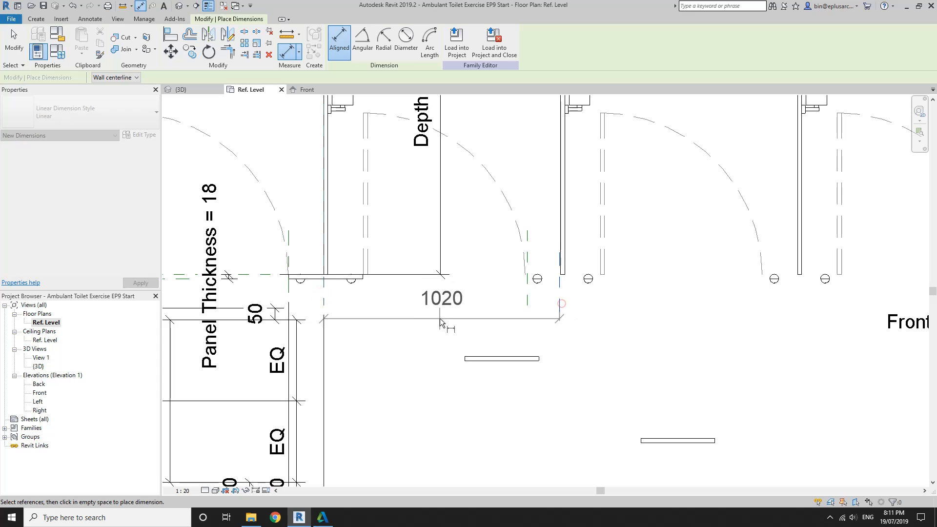
left_click(440, 321)
key("Escape")
left_click(363, 42)
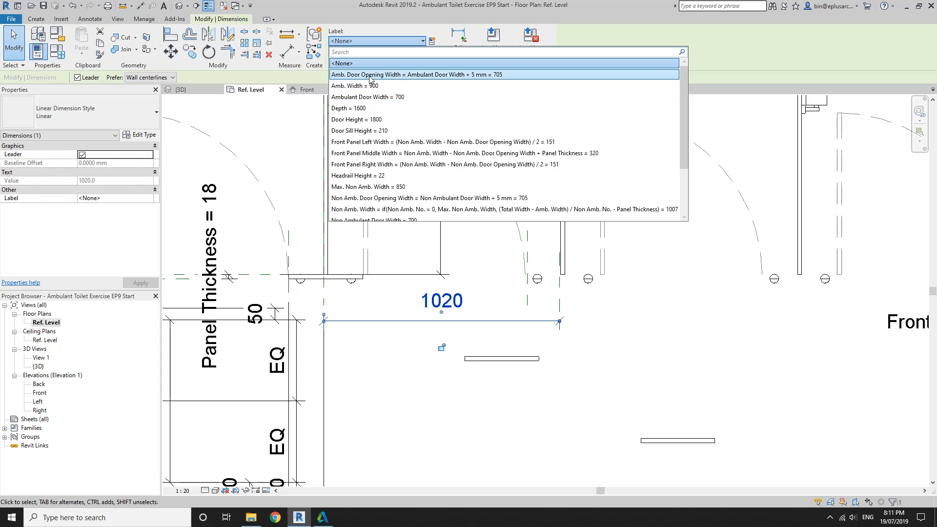
key("Escape")
key("Escape")
Step: Examine which reference planes the Non Amb. Width dimension spans at the back of the cubicles
scroll(371, 213, "down", 1)
middle_click_drag(326, 182, 458, 268)
scroll(410, 207, "down", 2)
middle_click_drag(408, 205, 447, 327)
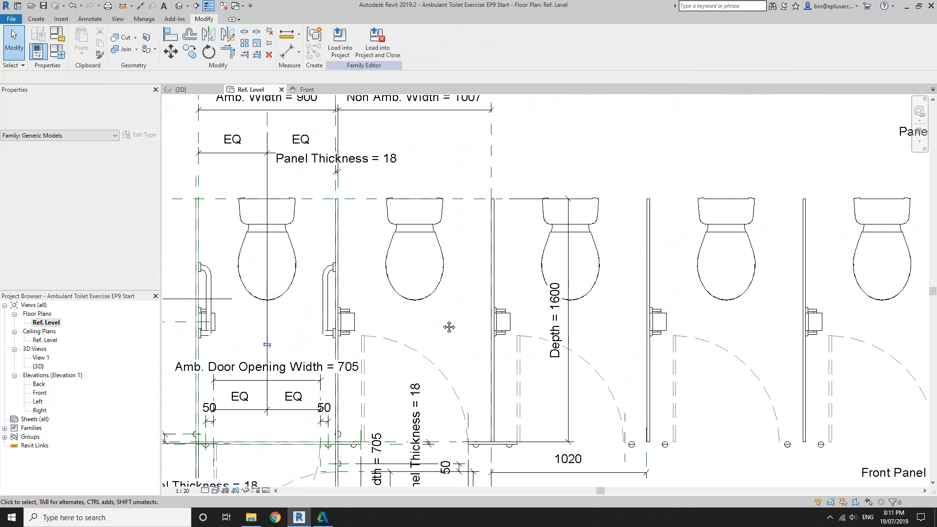
scroll(429, 288, "down", 1)
middle_click_drag(418, 273, 437, 309)
scroll(394, 236, "up", 1)
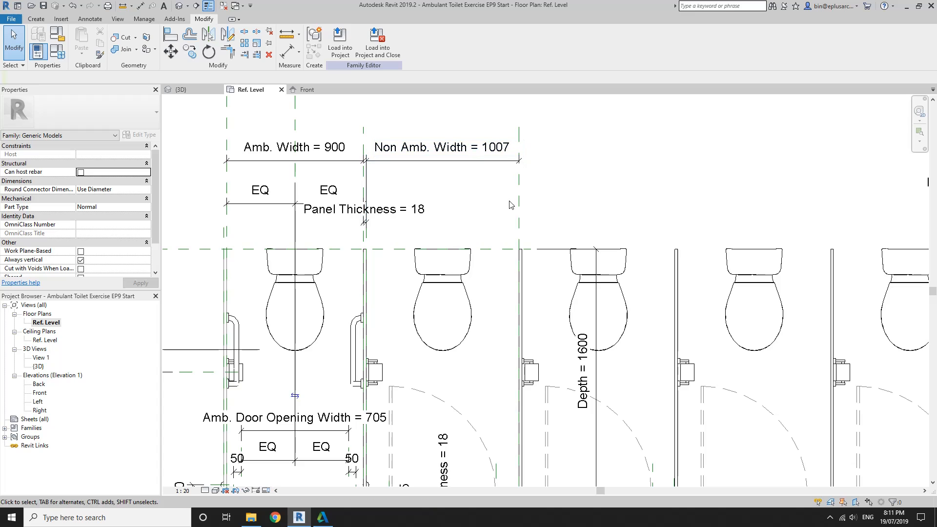
Step: Draw a short vertical reference plane about 20 mm from the existing partition reference plane, along the partition's other face
middle_click_drag(583, 456, 434, 236)
scroll(434, 236, "up", 1)
middle_click_drag(361, 239, 404, 302)
scroll(366, 266, "up", 1)
scroll(372, 284, "up", 1)
key("r")
key("p")
scroll(390, 293, "up", 1)
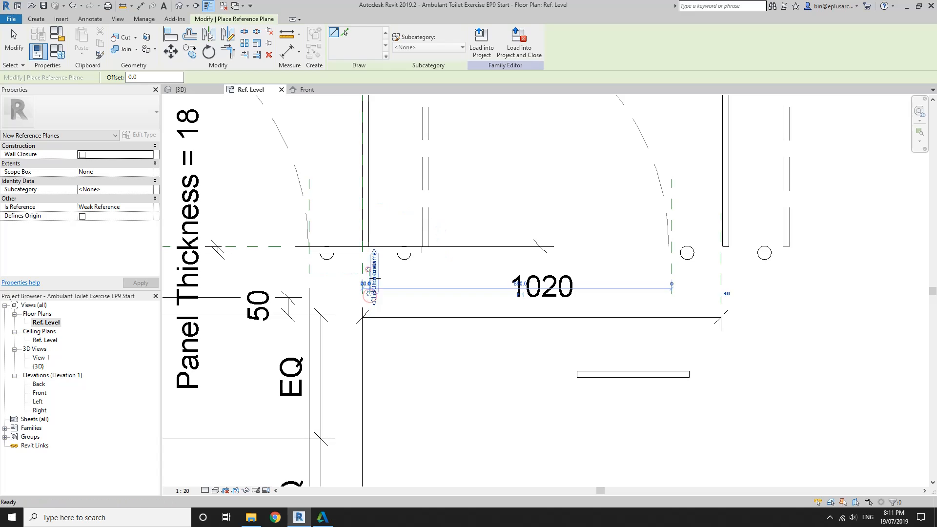
left_click(368, 269)
Step: Dimension the gap between the existing partition reference plane and the new short plane, placing it in front of the panels
key("i")
left_click(368, 272)
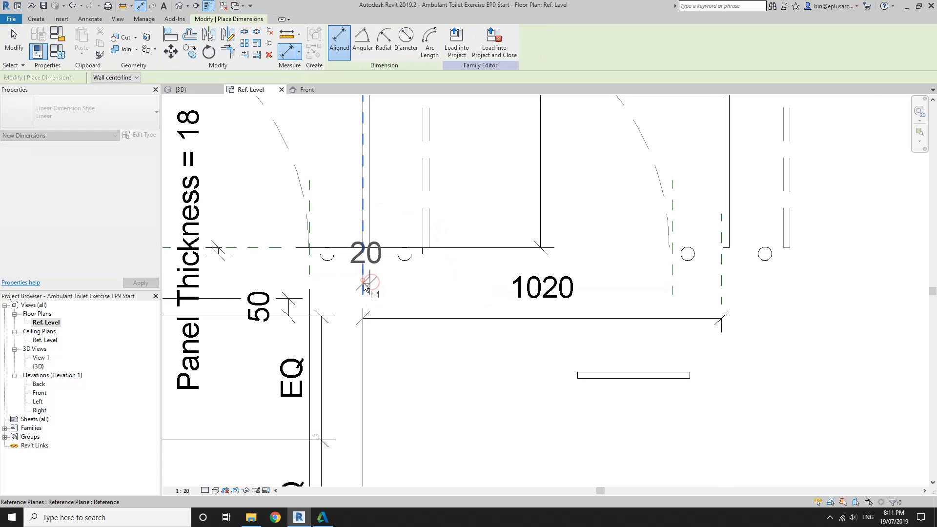
scroll(383, 281, "down", 2)
left_click(412, 342)
key("Escape")
key("Escape")
Step: Label the 20 mm dimension between the existing partition plane and the new short plane with the Panel Thickness parameter
left_click(372, 326)
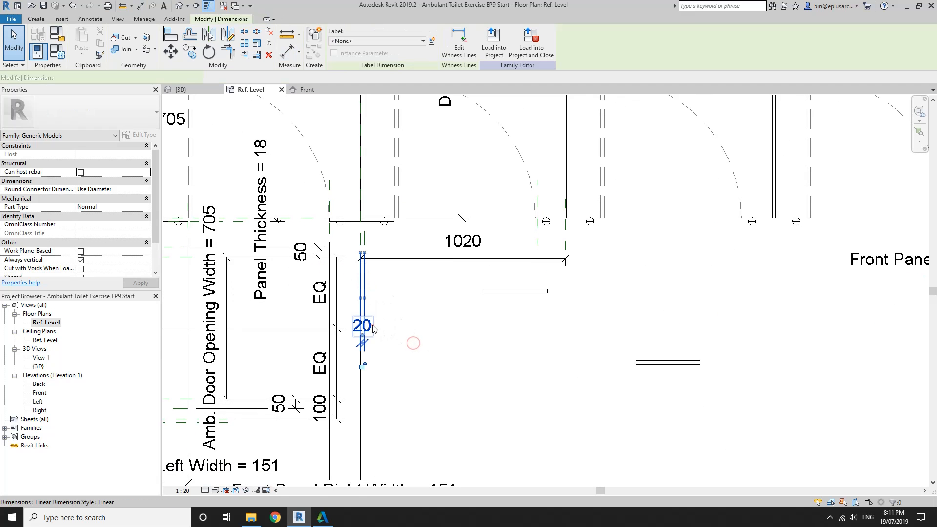
left_click(384, 39)
scroll(381, 166, "down", 2)
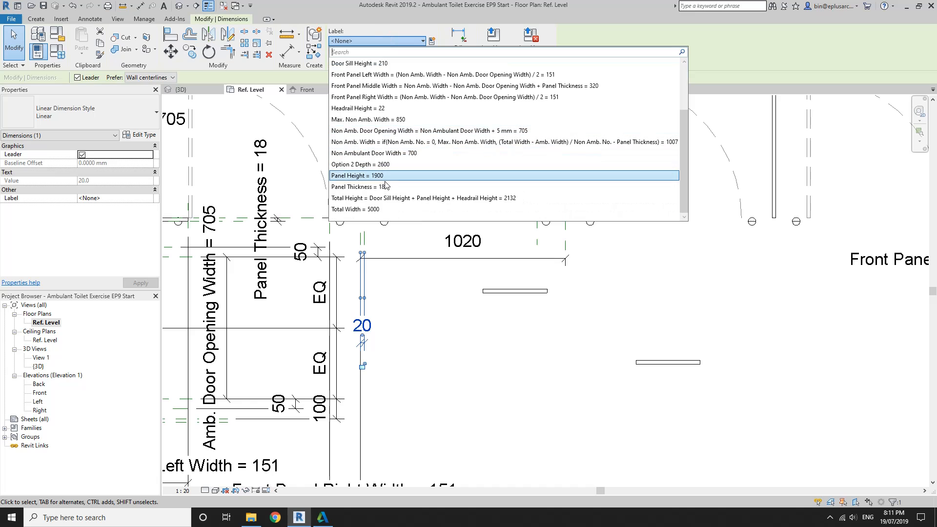
left_click(379, 186)
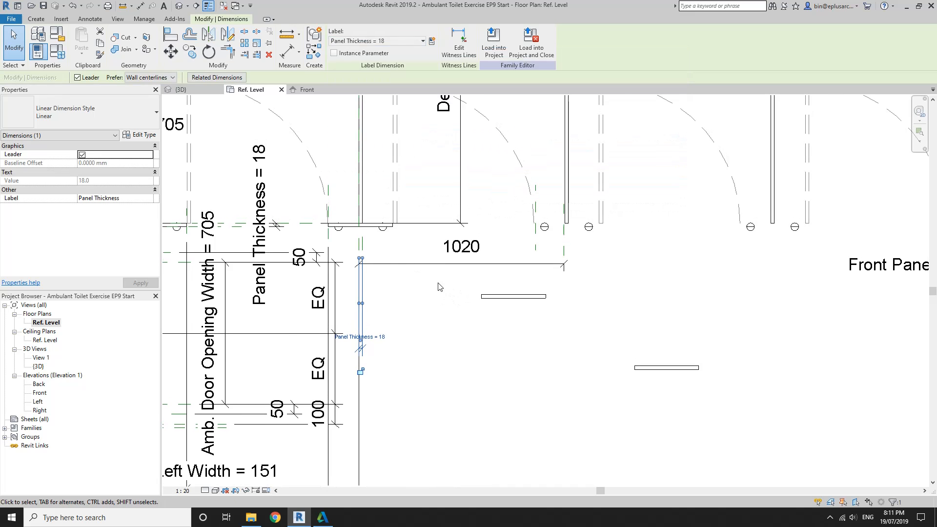
left_click(436, 286)
scroll(401, 284, "up", 2)
key("d")
key("i")
key("Escape")
key("Escape")
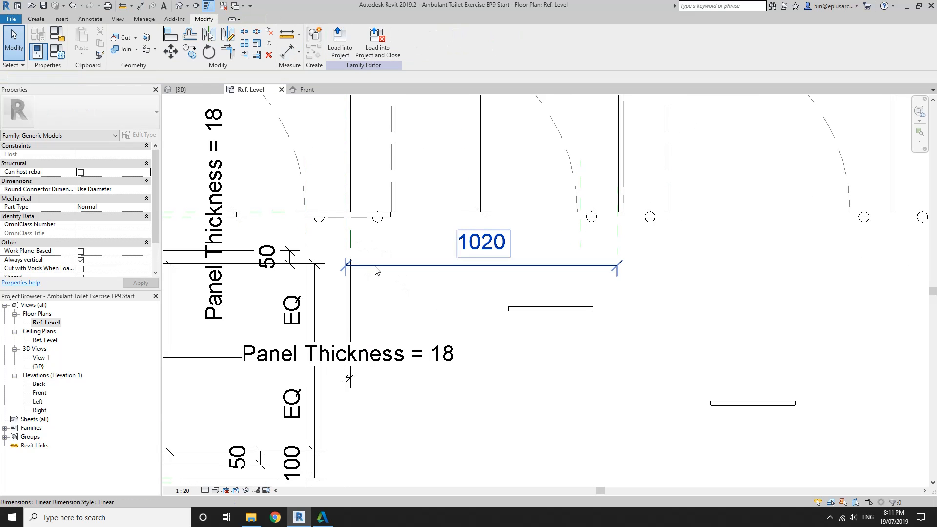
Step: Move the unlabelled 1020 mm dimension's witness line from the existing partition reference plane to the new short reference plane
left_click(375, 266)
left_click_drag(346, 253, 351, 239)
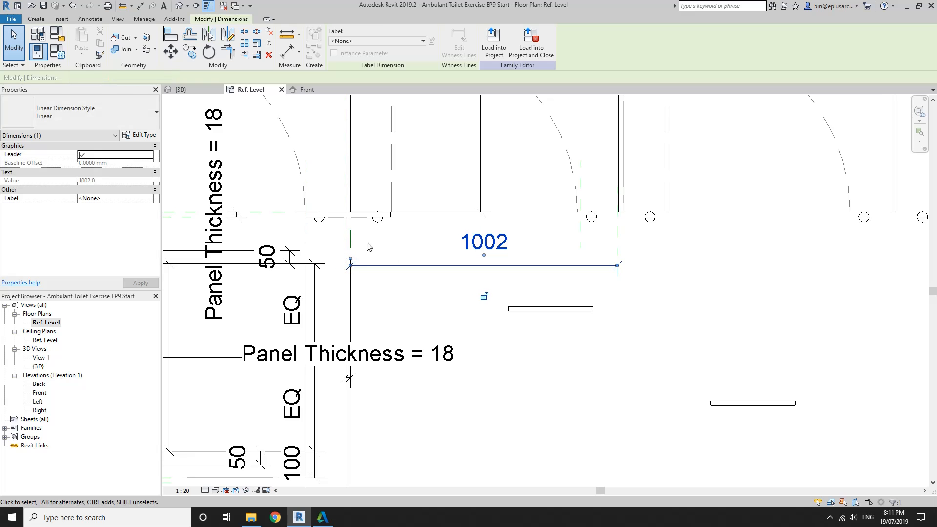
left_click(449, 279)
middle_click_drag(448, 279, 446, 282)
left_click(443, 271)
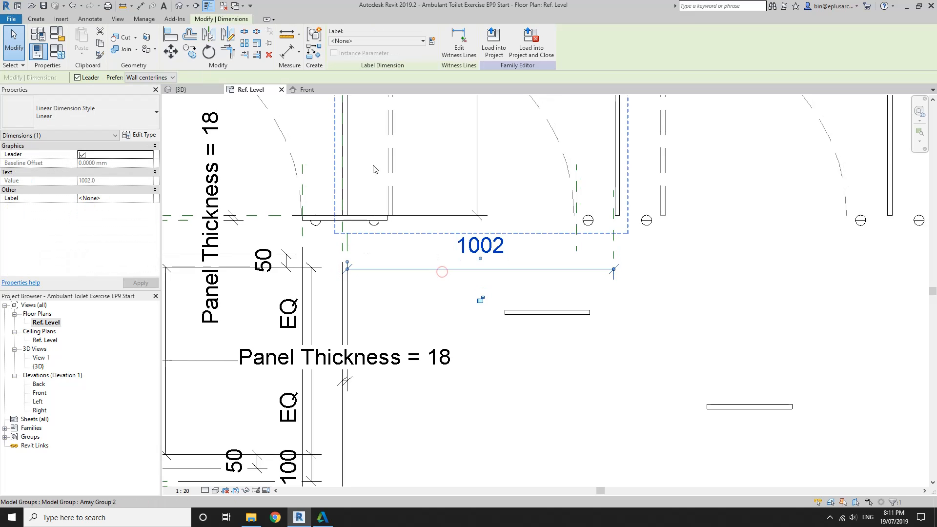
Step: Check the Non Amb. Width dimension at the back of the cubicles, and label the adjusted front dimension Non Amb. Width
left_click(355, 41)
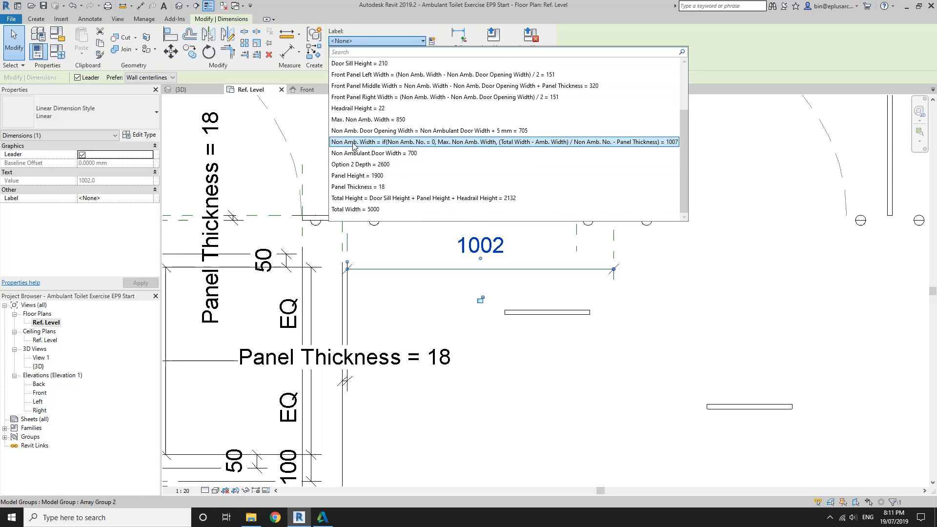
key("Escape")
key("Escape")
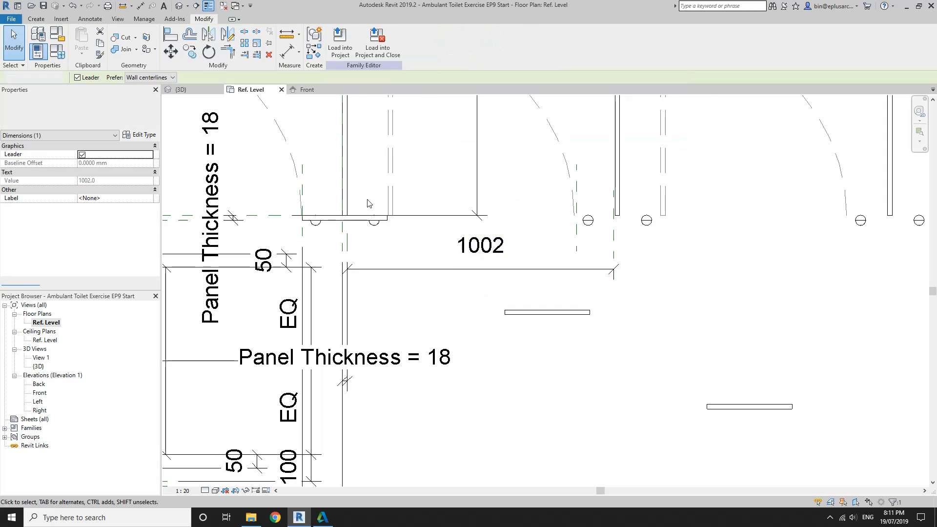
scroll(370, 203, "down", 2)
middle_click_drag(370, 203, 488, 319)
middle_click_drag(397, 226, 452, 478)
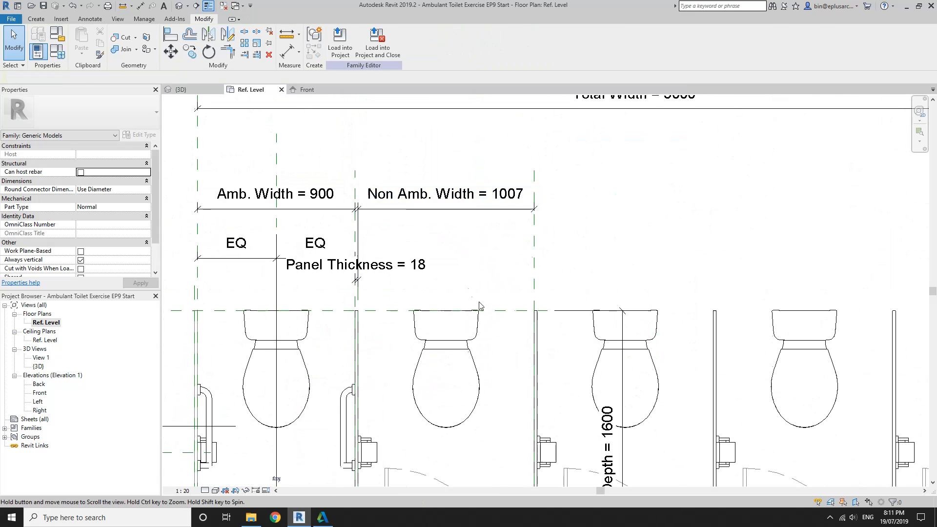
middle_click_drag(481, 307, 214, 26)
left_click(366, 327)
left_click(376, 40)
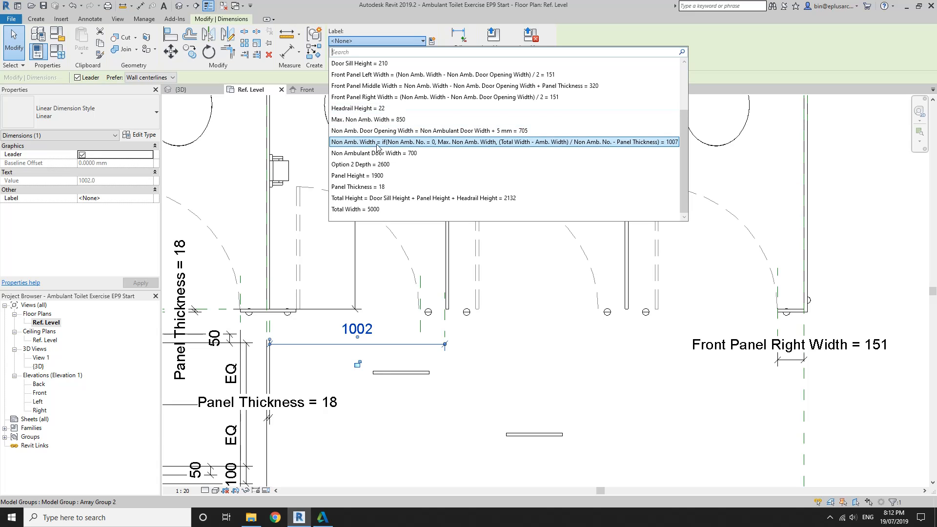
left_click(378, 142)
middle_click_drag(450, 362, 508, 315)
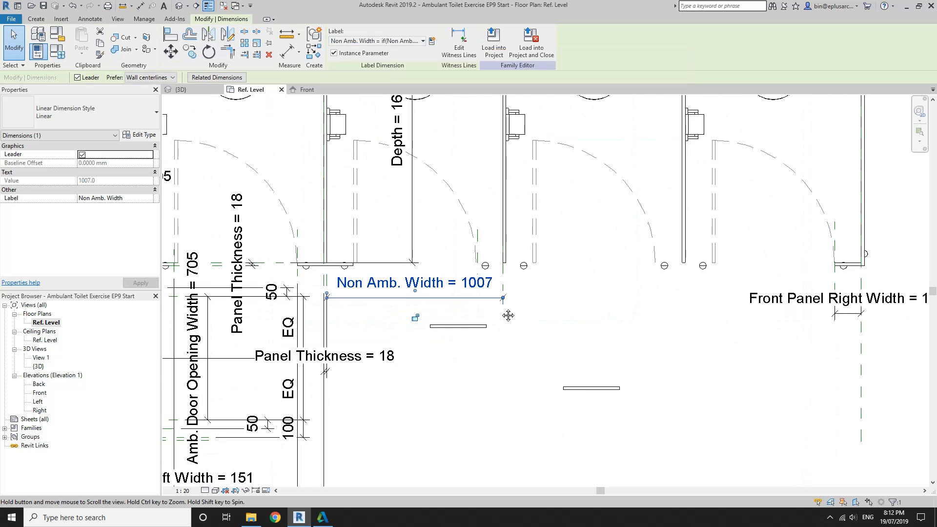
key("Escape")
Step: Dimension the gap between the door-edge reference plane and the next partition's reference plane, placing it in front of the panels
scroll(473, 293, "up", 1)
middle_click_drag(460, 296, 490, 302)
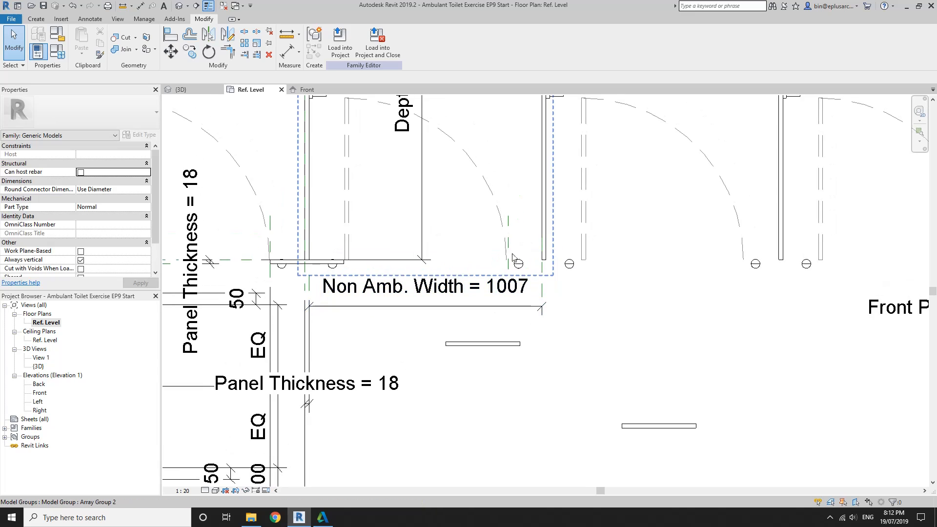
middle_click_drag(513, 256, 509, 264)
key("d")
key("i")
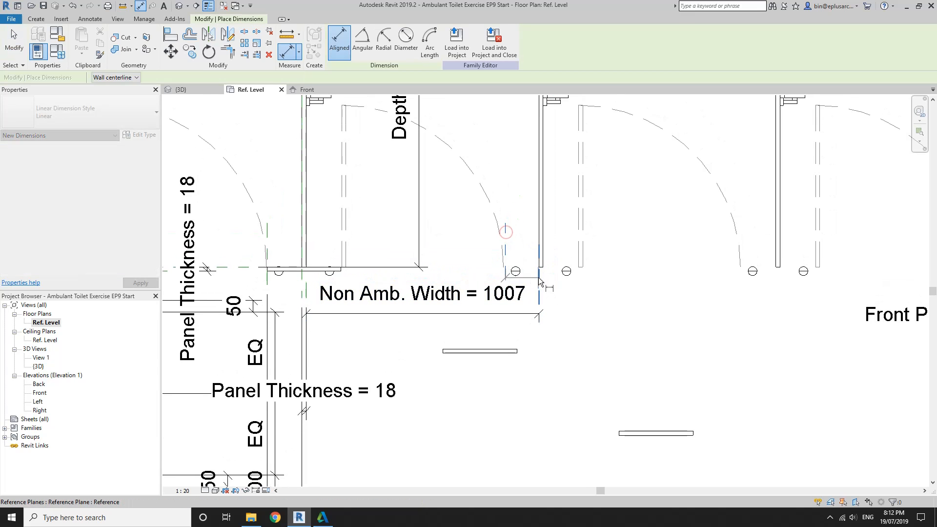
left_click(538, 278)
middle_click_drag(540, 392, 541, 333)
left_click(536, 341)
key("Escape")
key("Escape")
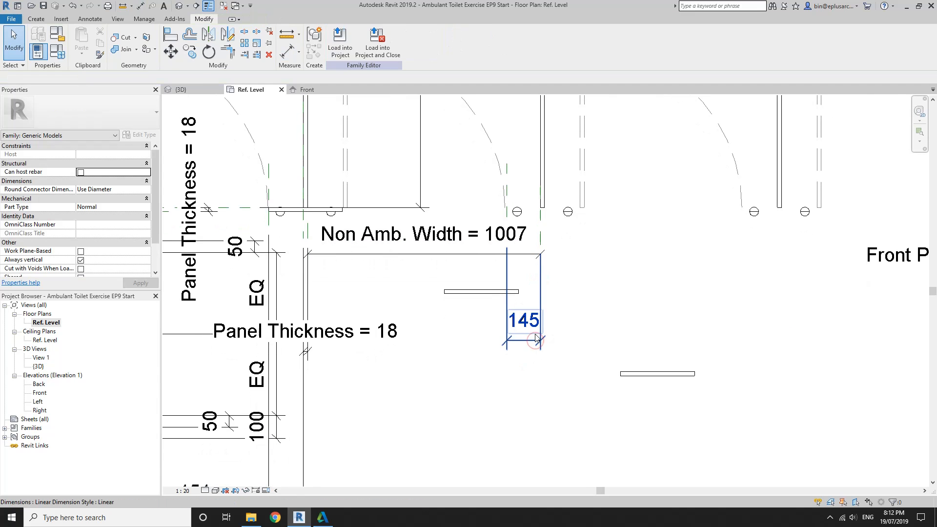
Step: Label the door-edge to partition dimension with the Front Panel Right Width parameter
left_click(535, 339)
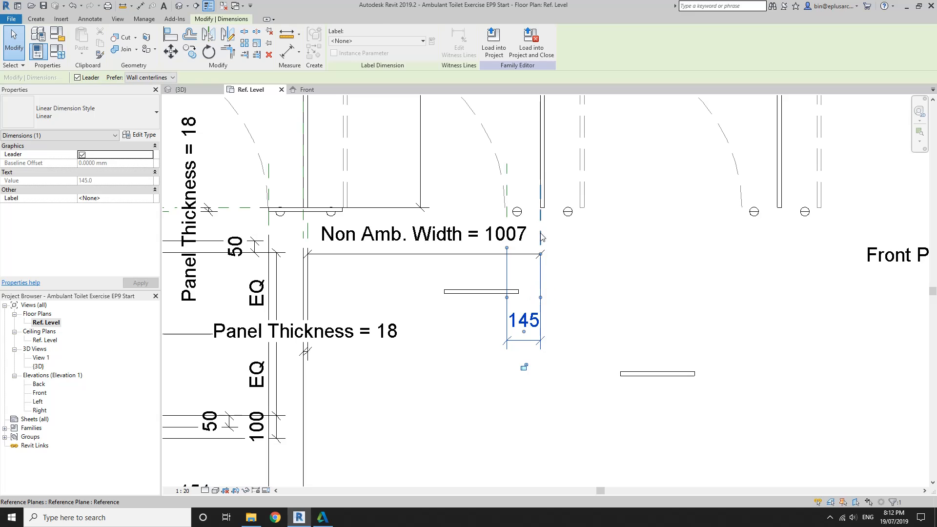
left_click(362, 41)
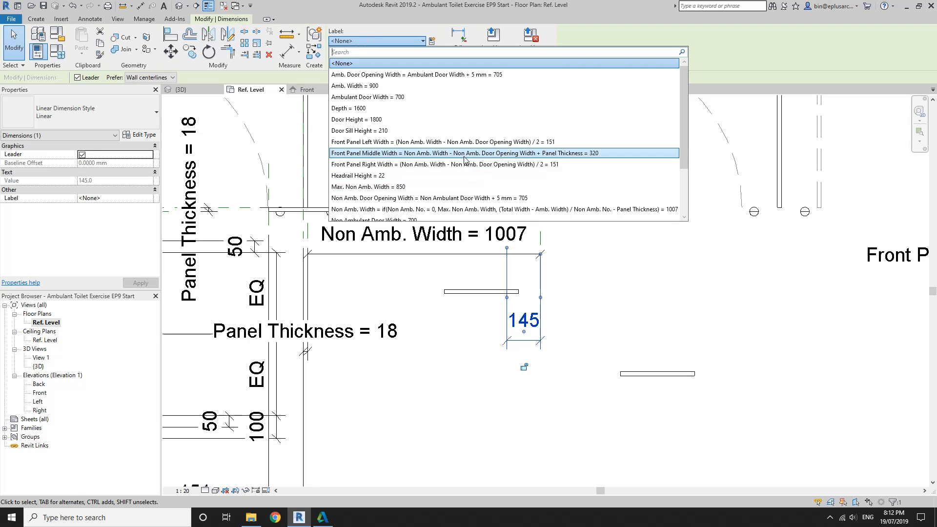
left_click(409, 164)
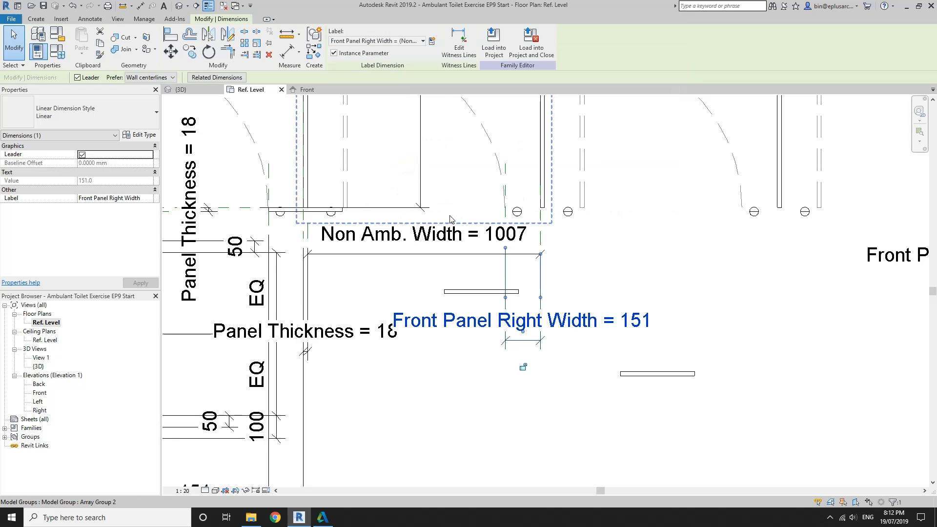
scroll(450, 218, "down", 1)
middle_click_drag(450, 217, 437, 201)
left_click(459, 277)
Step: Align the end of the first loose middle front panel to the door-edge reference plane and lock it
scroll(460, 278, "down", 2)
scroll(479, 224, "up", 3)
key("a")
key("l")
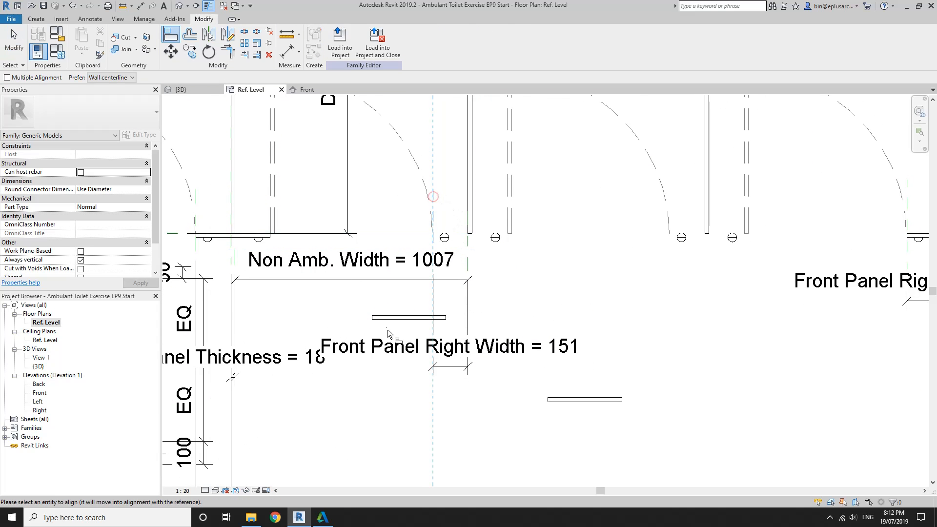
left_click(373, 317)
left_click(417, 238)
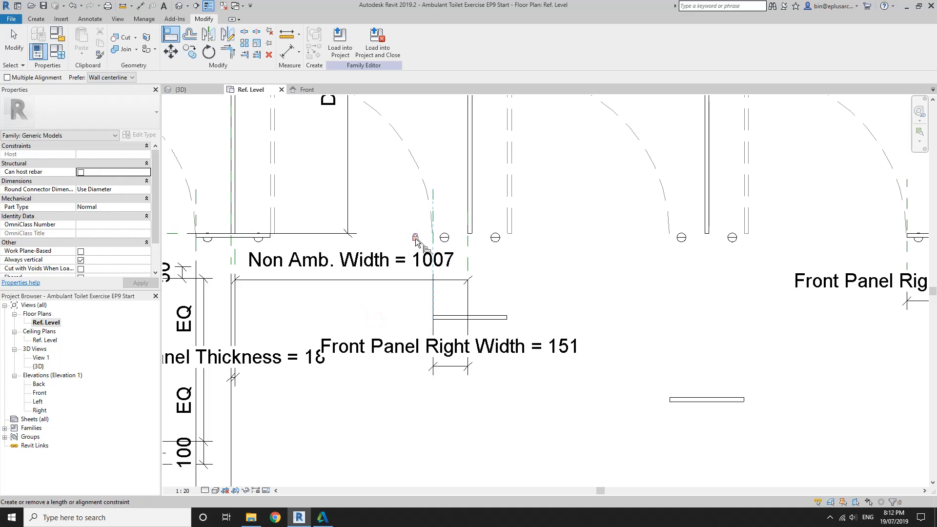
Step: Align the front face of the arrayed middle front panels to the outer Panel Thickness reference plane at the cubicle fronts
middle_click_drag(181, 249, 535, 257)
scroll(467, 237, "up", 1)
left_click(426, 249)
scroll(462, 268, "down", 1)
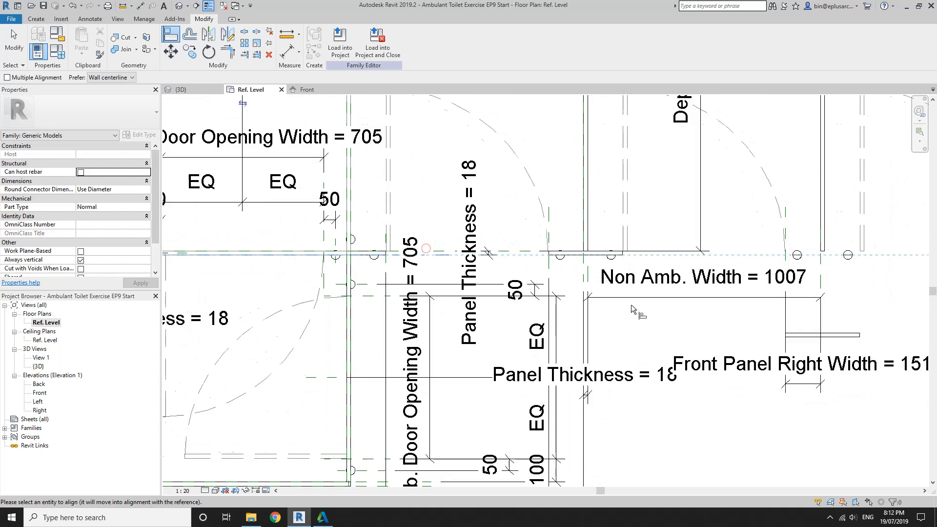
middle_click_drag(844, 342, 626, 310)
left_click(625, 307)
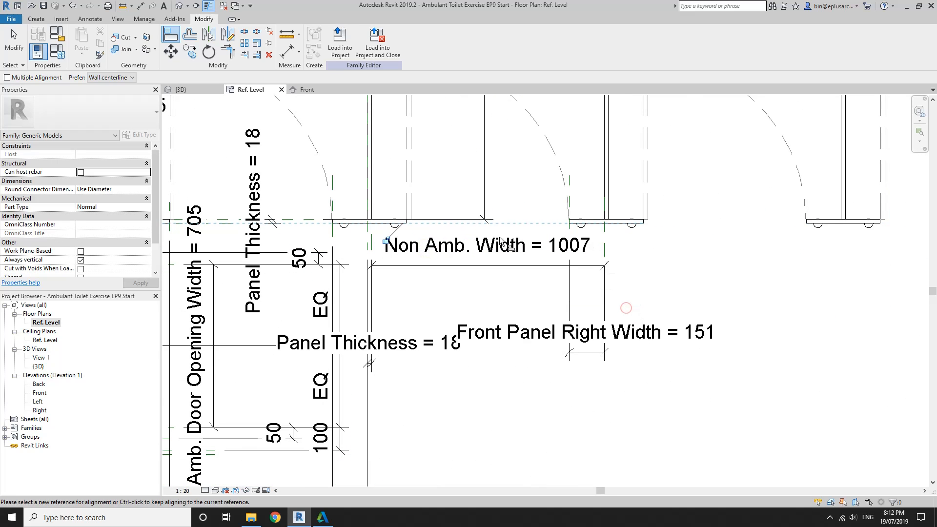
scroll(408, 246, "down", 1)
middle_click_drag(407, 246, 386, 254)
scroll(543, 281, "down", 1)
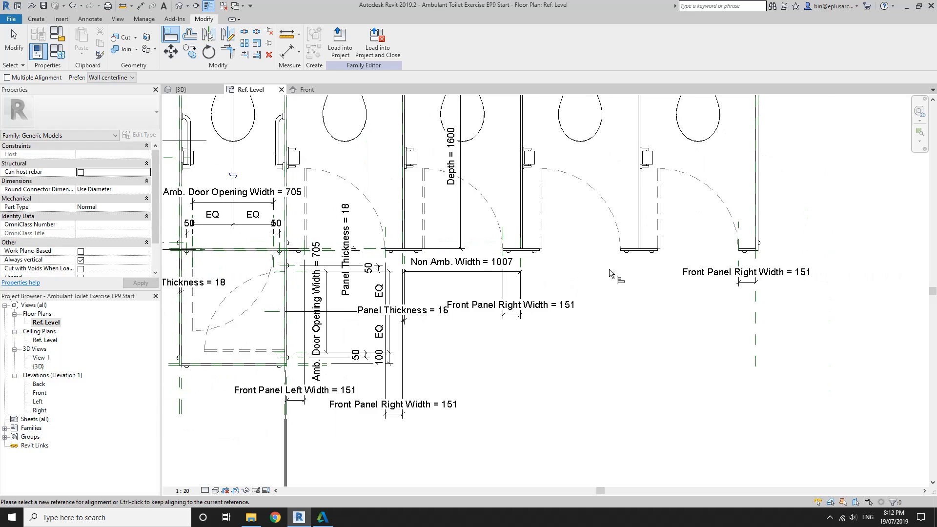
middle_click_drag(610, 268, 594, 285)
key("Escape")
Step: Flex the partition in the 3D view by setting Total Width to 4000, and check the front panels
left_click(179, 5)
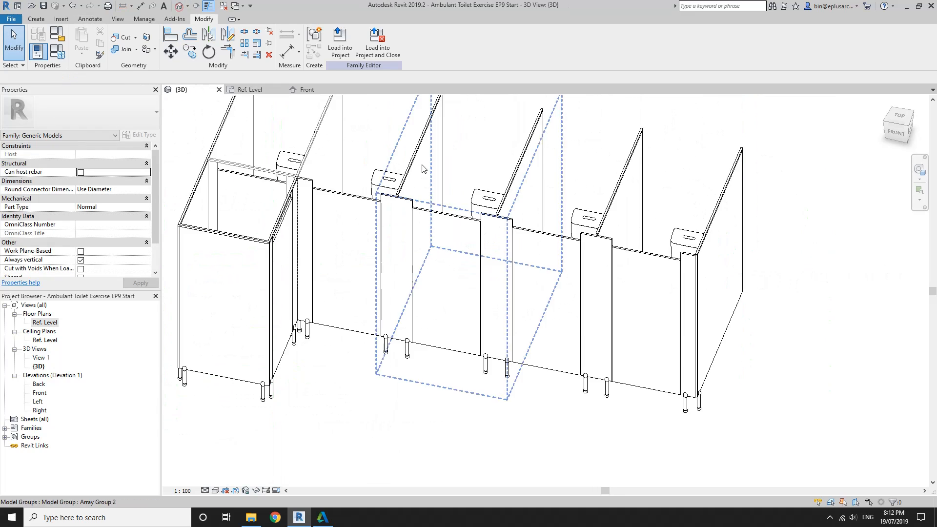
middle_click_drag(555, 237, 510, 138)
left_click(60, 57)
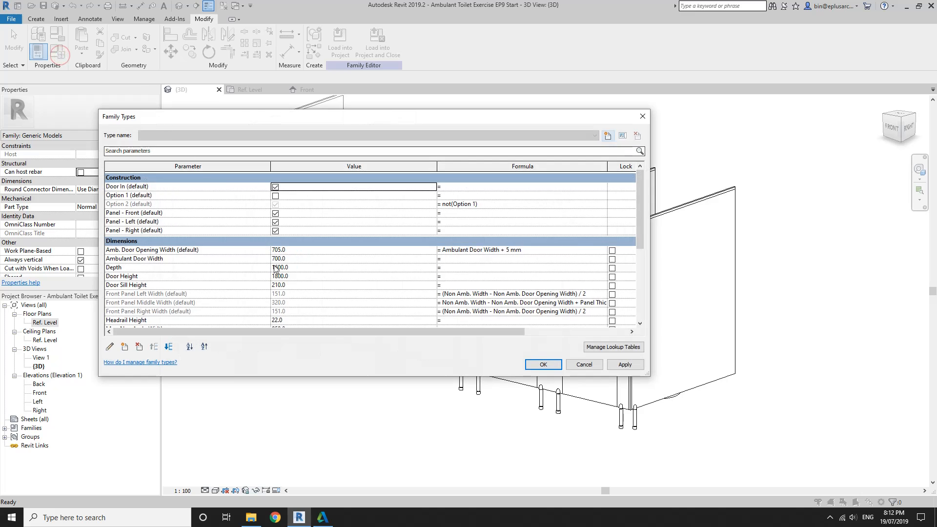
scroll(322, 290, "down", 5)
scroll(296, 262, "up", 2)
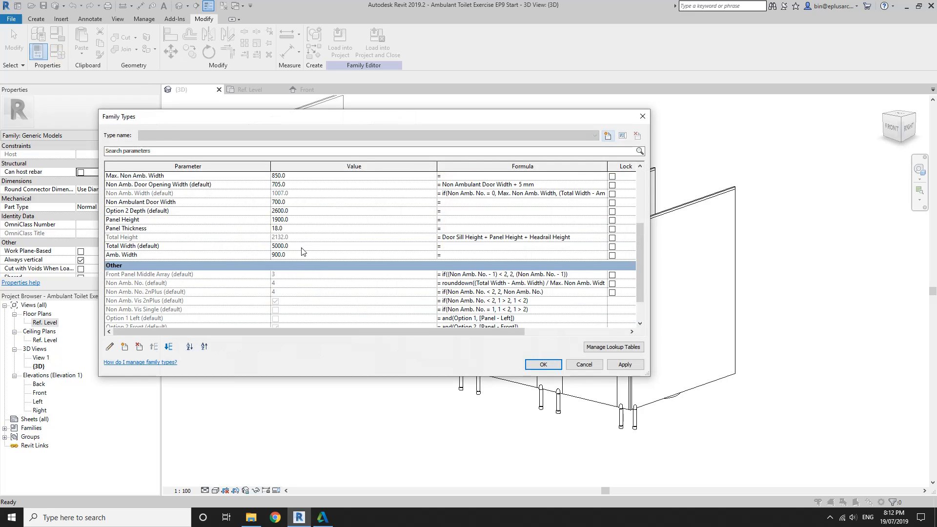
left_click(302, 247)
type("4000")
left_click(551, 367)
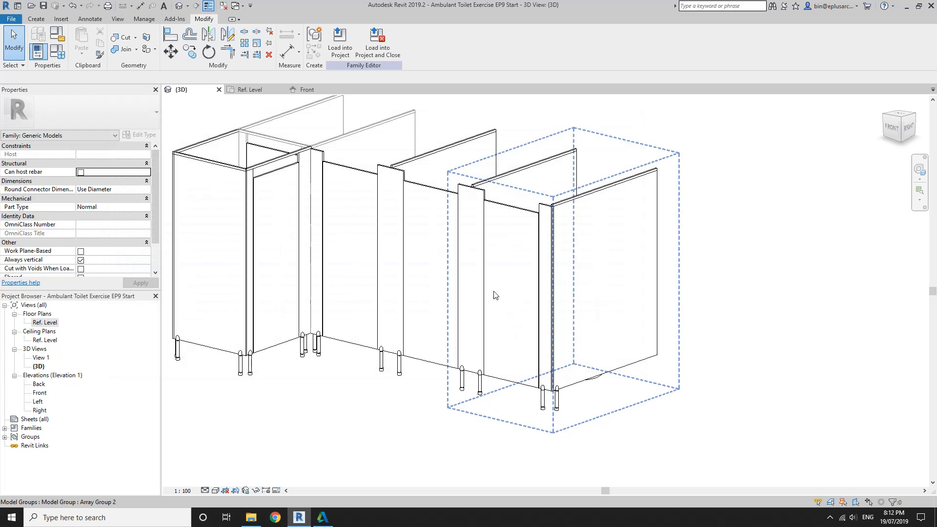
middle_click_drag(351, 241, 543, 234)
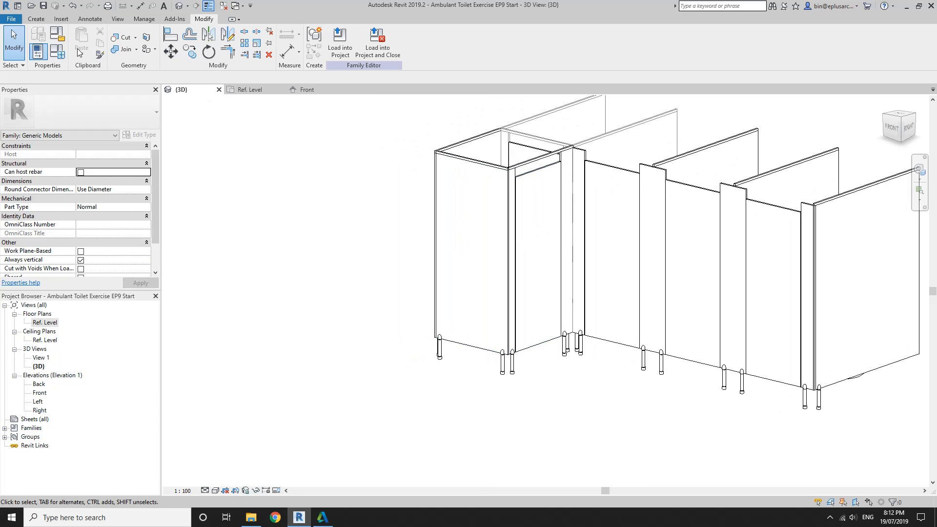
Step: Set Total Width to 6000 with the Family Types dialog narrowed, and inspect the panel array in 3D
left_click(58, 51)
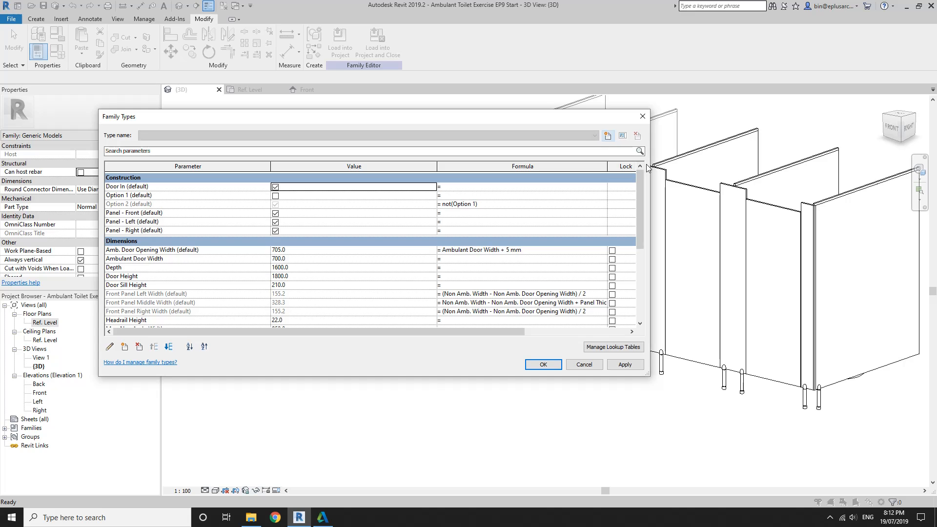
left_click_drag(650, 169, 326, 166)
scroll(280, 299, "down", 4)
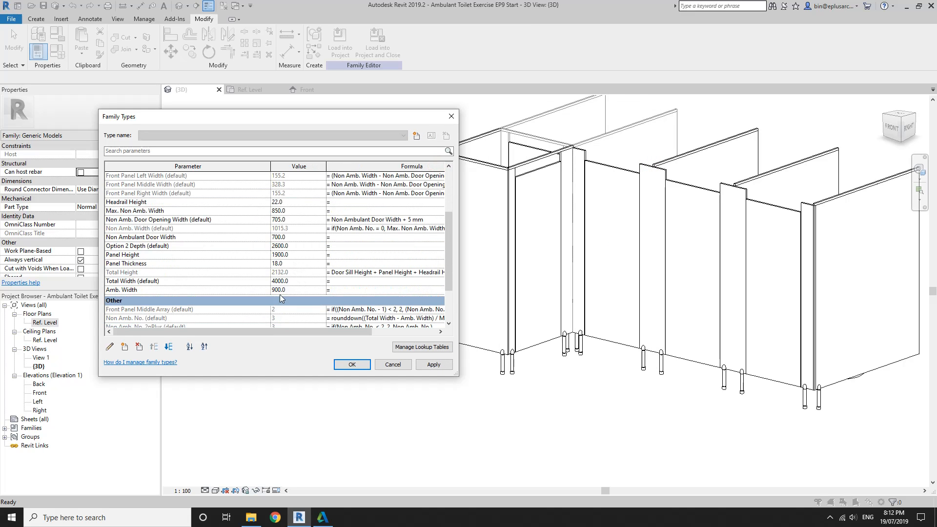
left_click(296, 282)
type("6000")
left_click(432, 365)
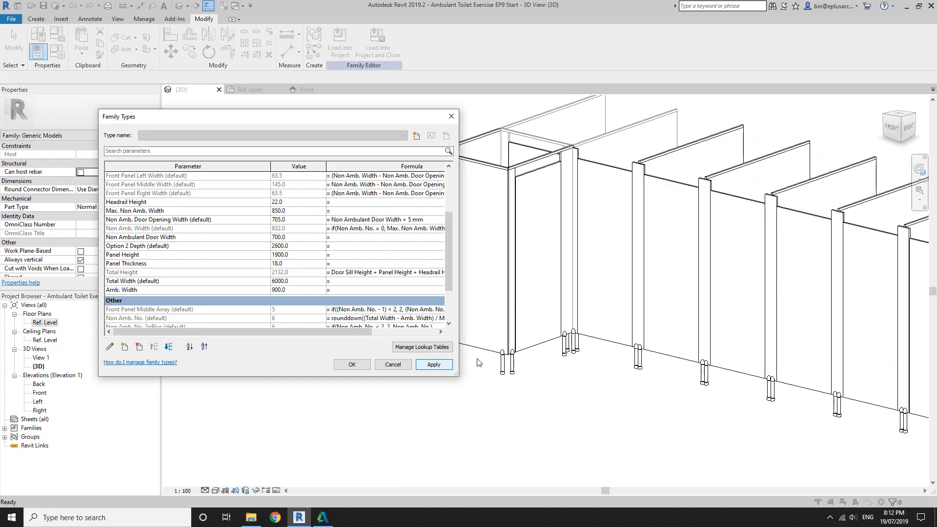
left_click(354, 366)
middle_click_drag(652, 340, 348, 306)
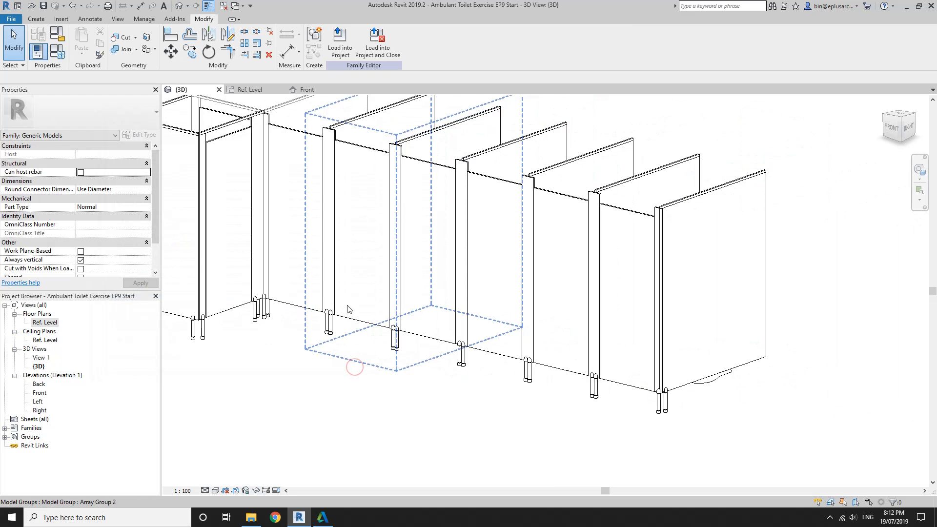
middle_click_drag(415, 310, 471, 386, "shift")
middle_click_drag(507, 346, 429, 324, "shift")
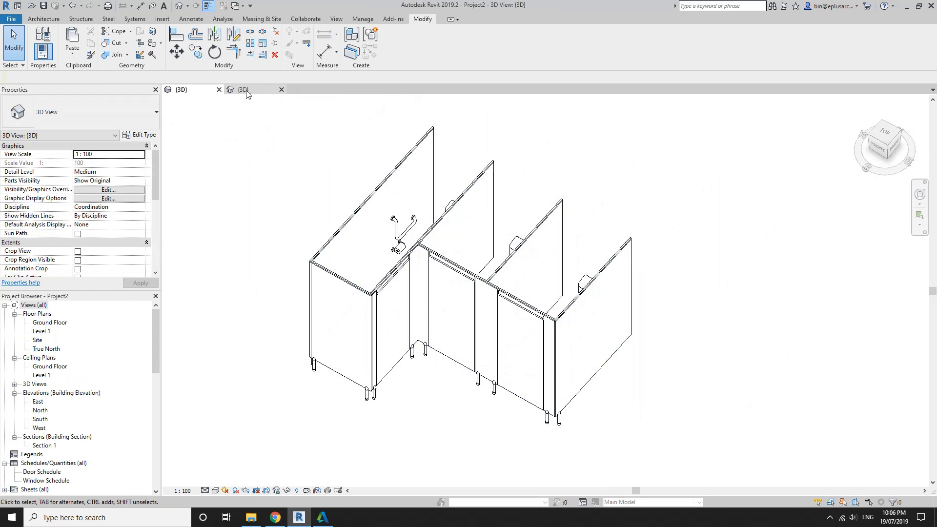
Step: Switch to the EP10 Start family's 3D view and examine its dimension and visibility parameters and formulas in Family Types
left_click(246, 94)
scroll(430, 225, "down", 1)
middle_click_drag(419, 281, 379, 226)
scroll(437, 280, "up", 1)
left_click(61, 55)
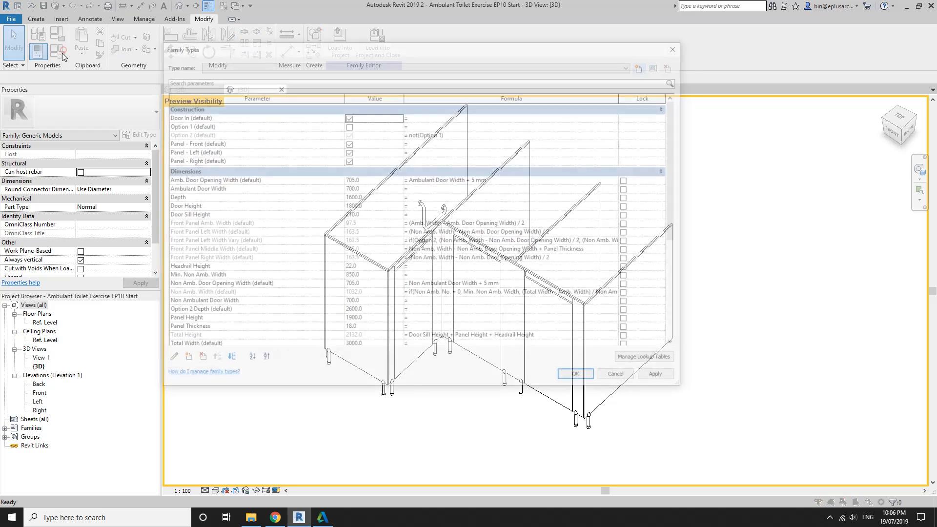
left_click_drag(326, 51, 193, 36)
scroll(299, 225, "down", 1)
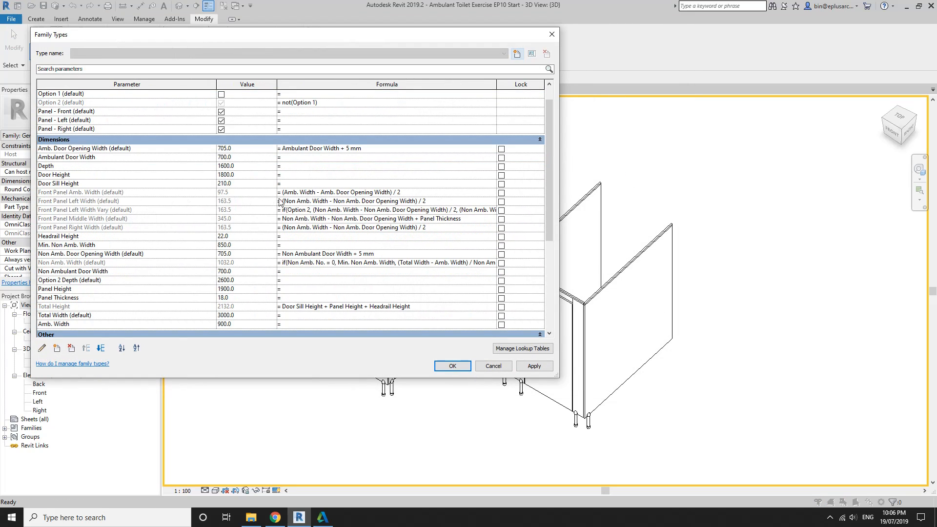
scroll(97, 247, "down", 2)
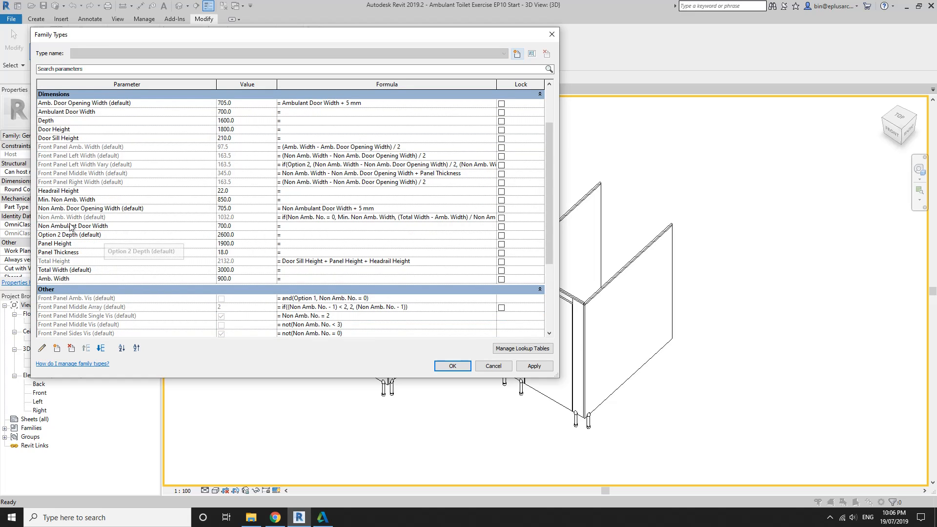
Step: Examine the Other-group formulas in Family Types, including the full Non Amb. No. formula, and close the dialog to view the EP10 family in 3D
scroll(76, 292, "down", 6)
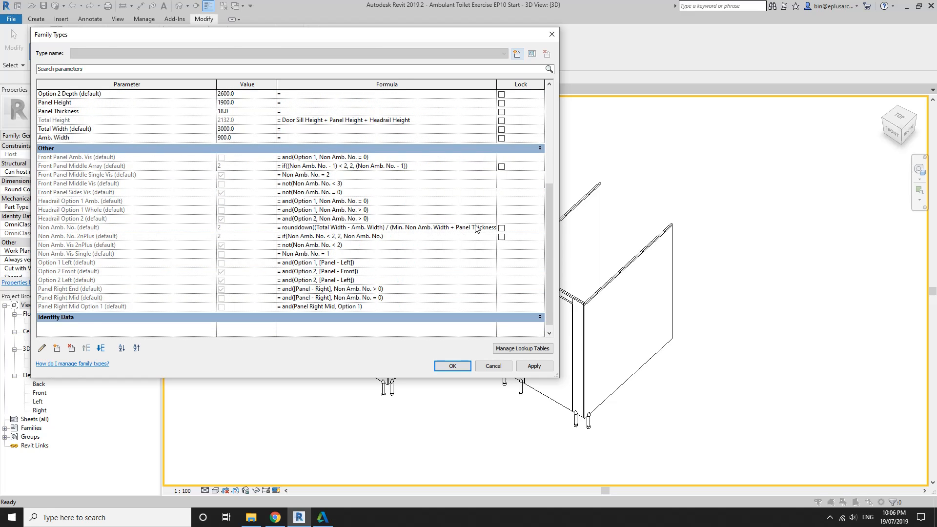
left_click_drag(497, 84, 515, 84)
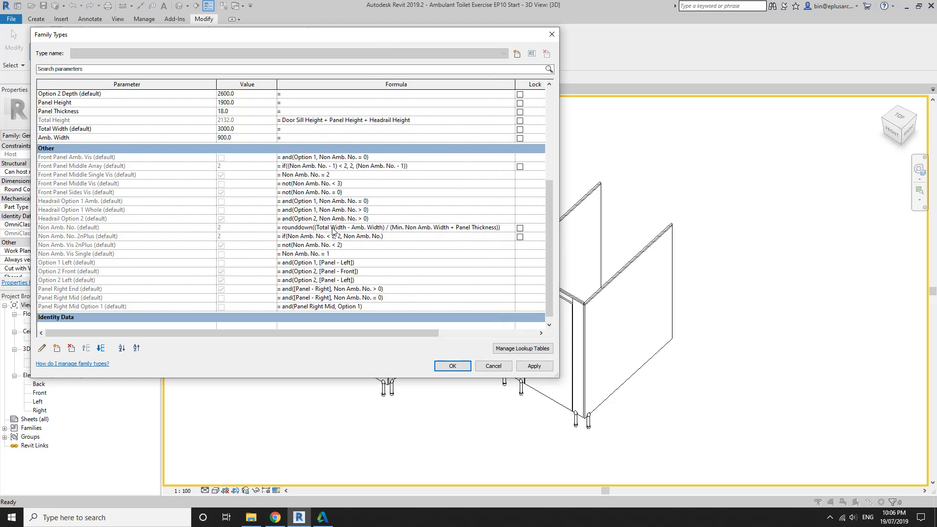
left_click(505, 227)
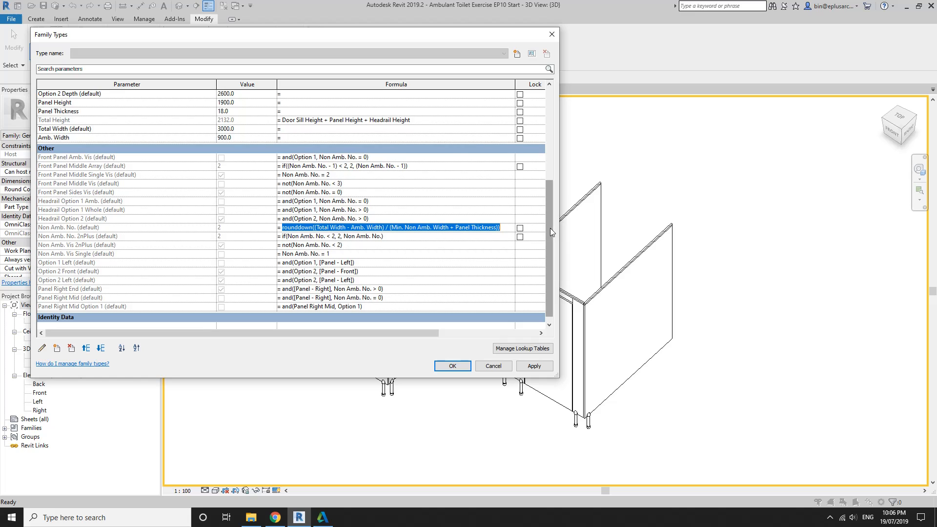
left_click_drag(549, 228, 547, 234)
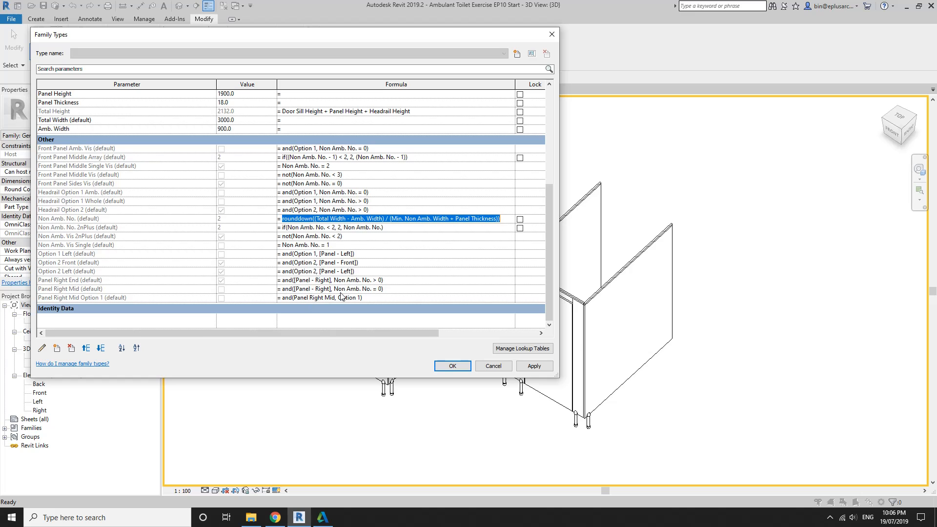
left_click_drag(549, 231, 551, 131)
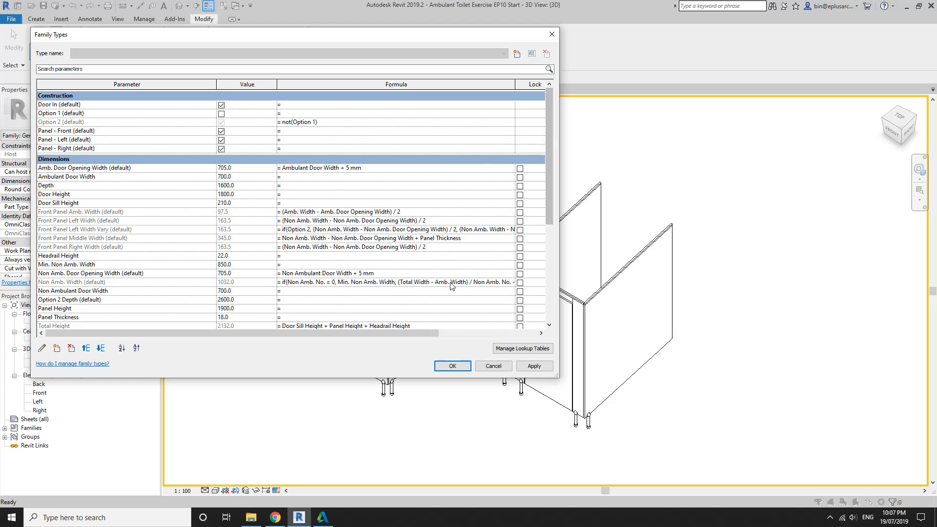
left_click(453, 366)
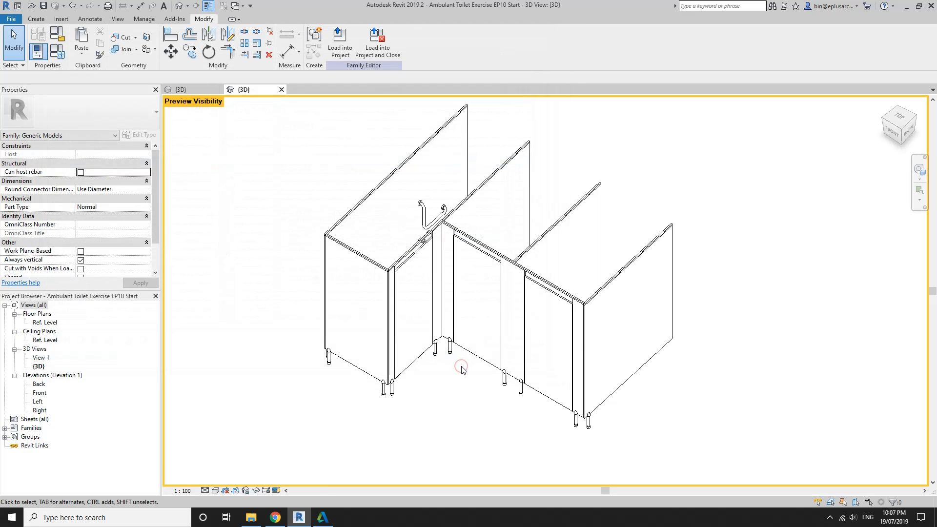
mouse_move(457, 346)
middle_mouse_down()
mouse_move(458, 356)
mouse_move(468, 351)
middle_mouse_up()
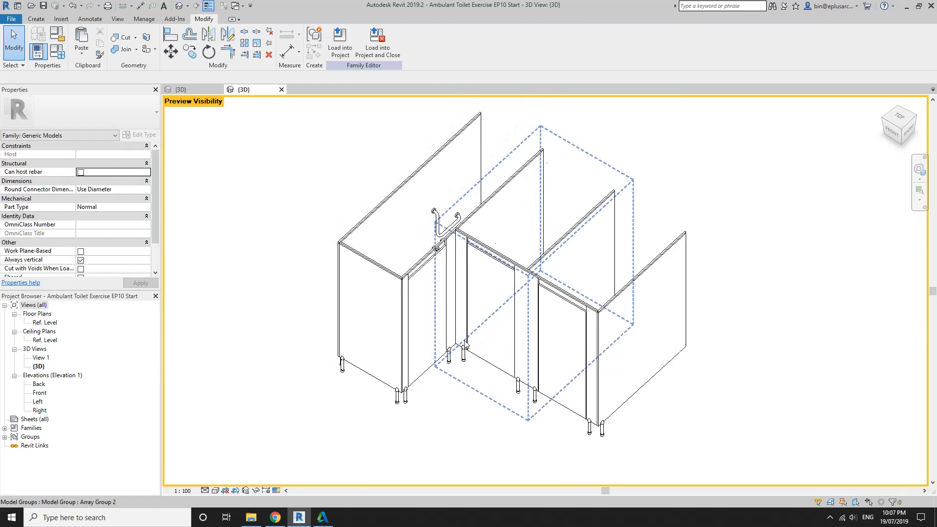
scroll(432, 278, "down", 1)
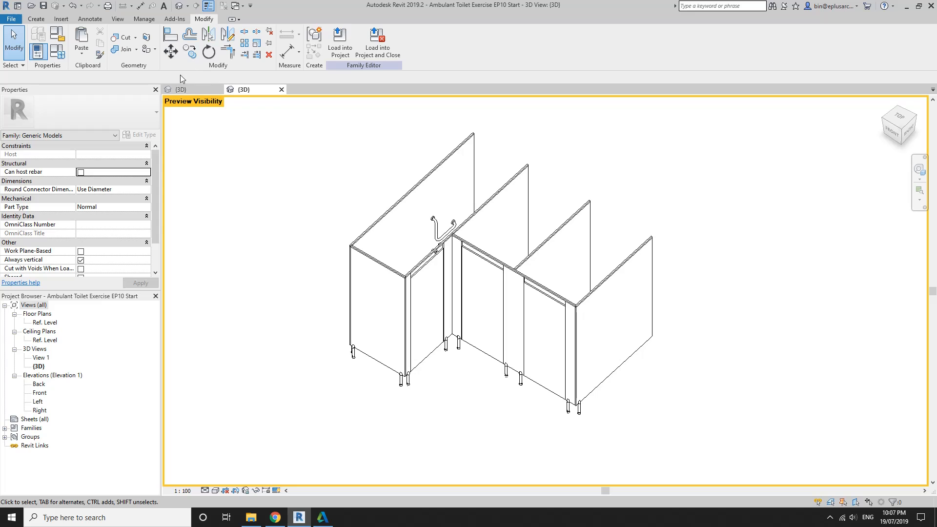
Step: Switch to the Project2 3D view and set the placed toilet partition's Total Width to 2000
left_click(206, 91)
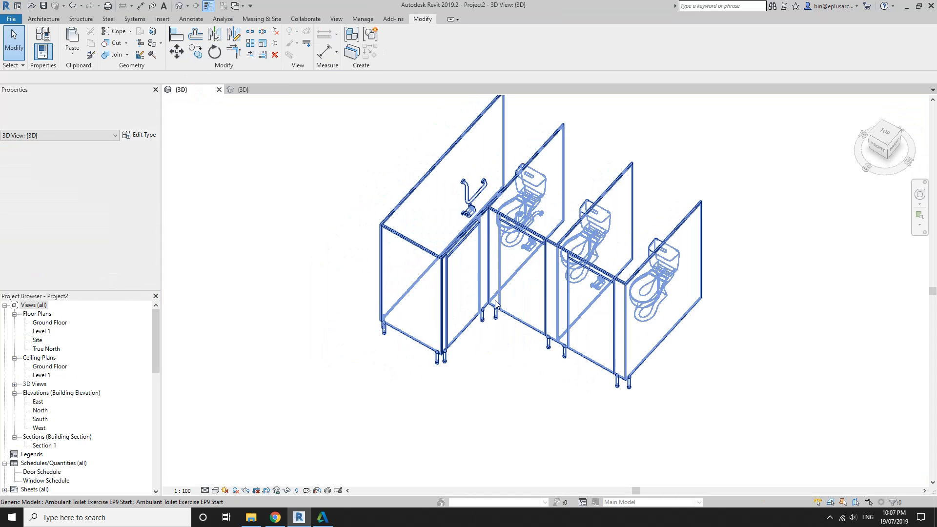
middle_click_drag(429, 298, 420, 334)
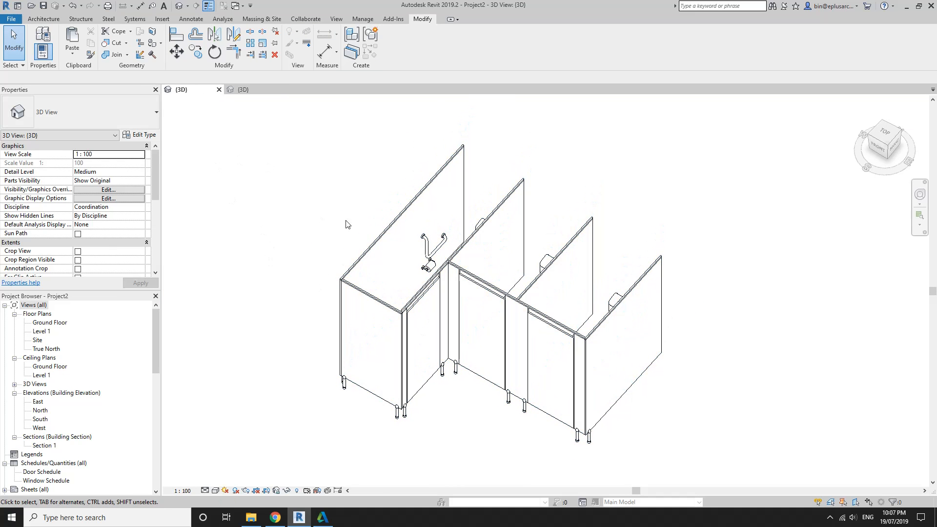
left_click(368, 252)
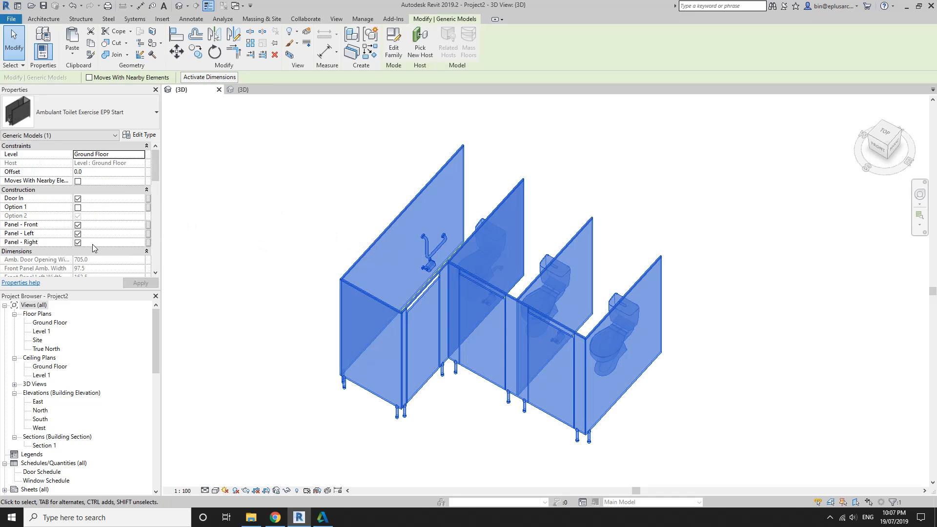
scroll(95, 254, "down", 5)
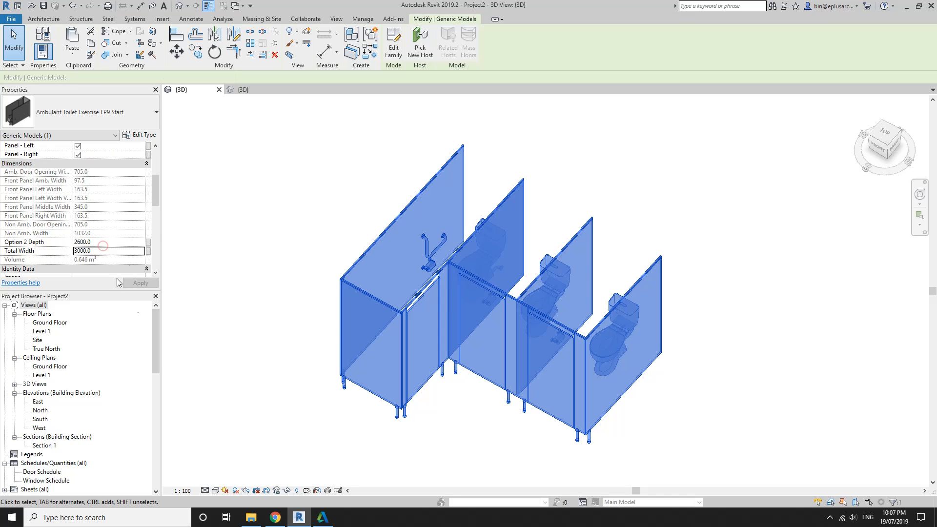
left_click(91, 251)
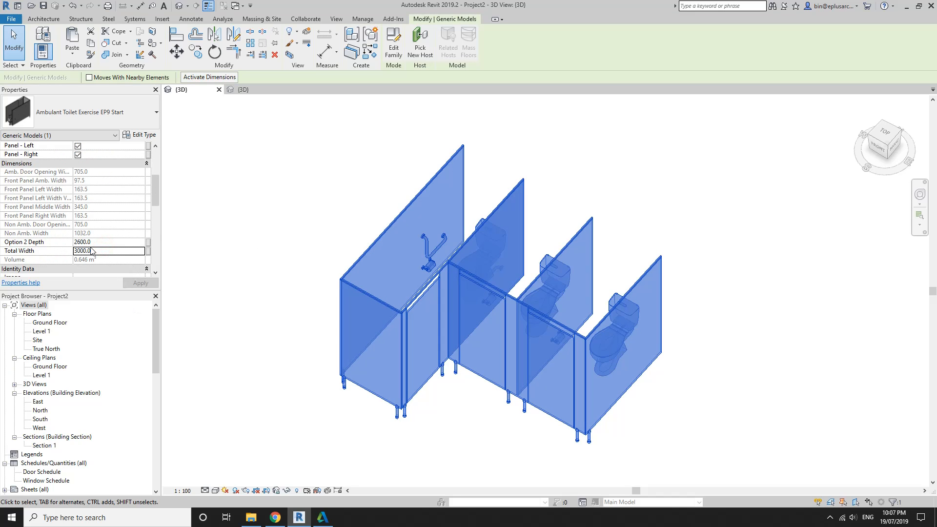
double_click(116, 250)
type("20")
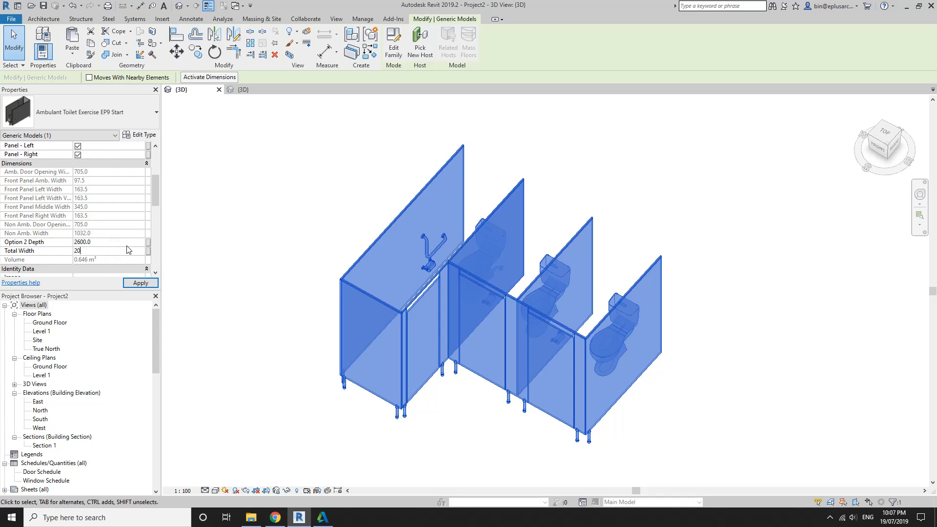
type("00")
left_click(140, 283)
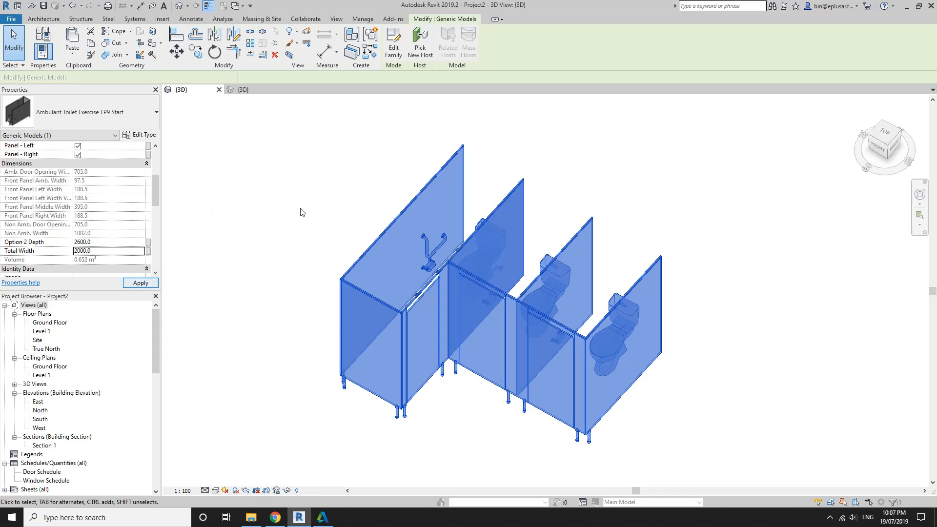
left_click(563, 379)
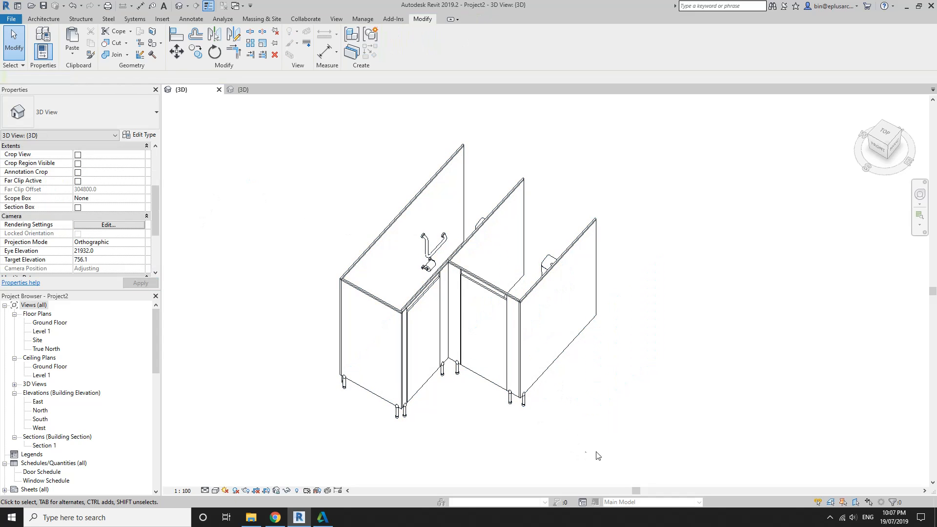
Step: Flex the placed partition by setting its Total Width to 1000
left_click(506, 362)
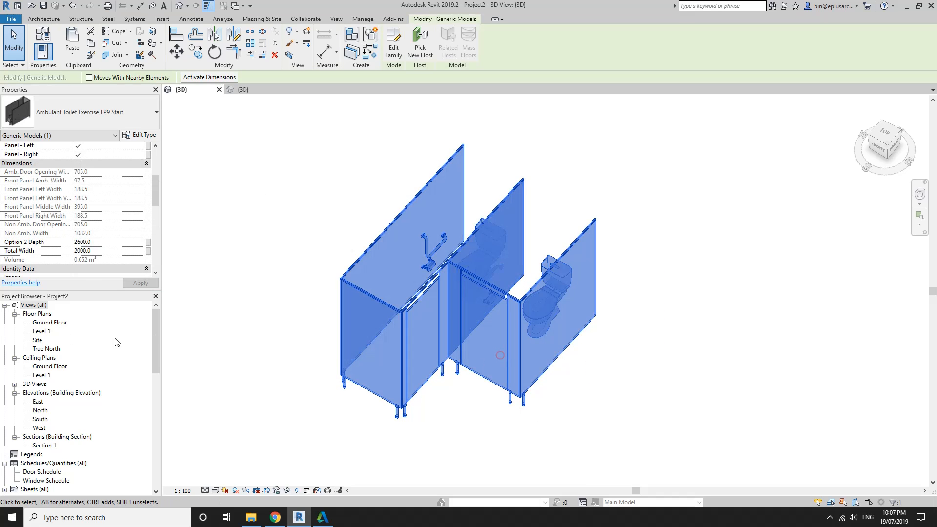
left_click(102, 252)
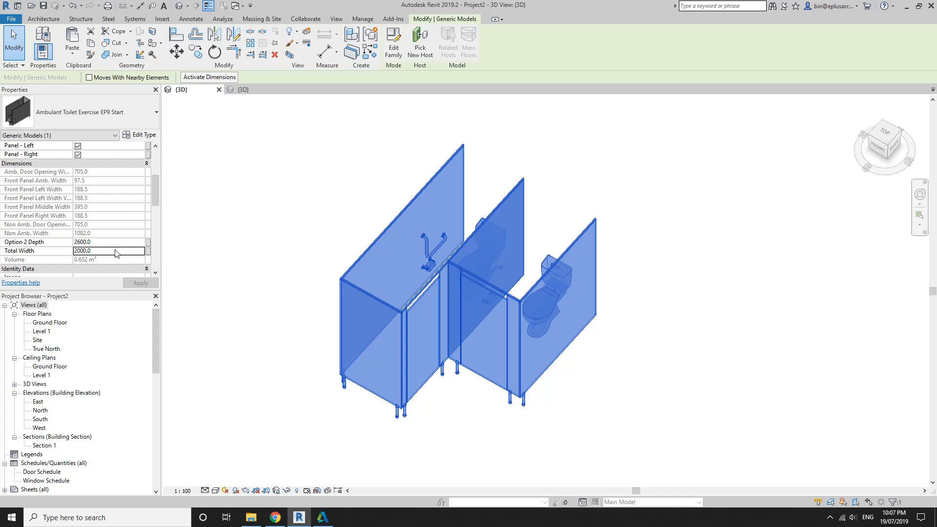
double_click(116, 252)
type("100")
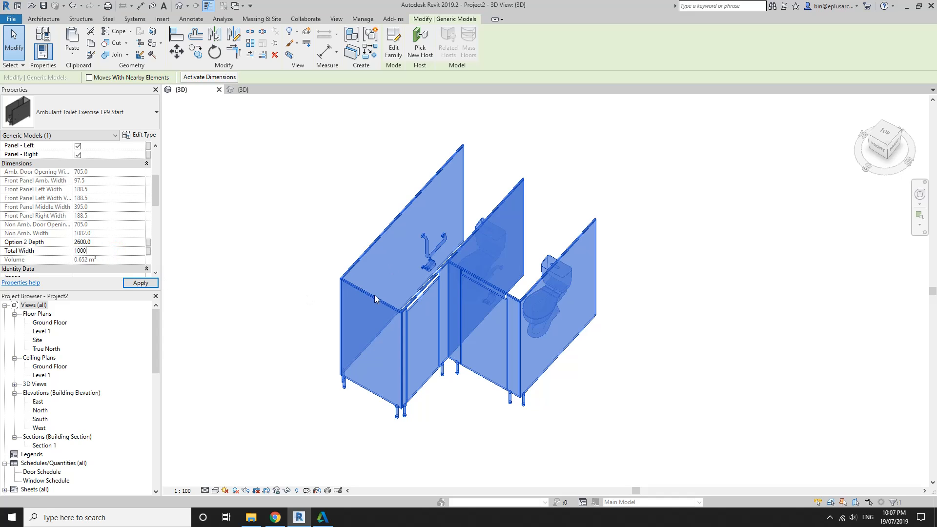
key("Return")
left_click(219, 308)
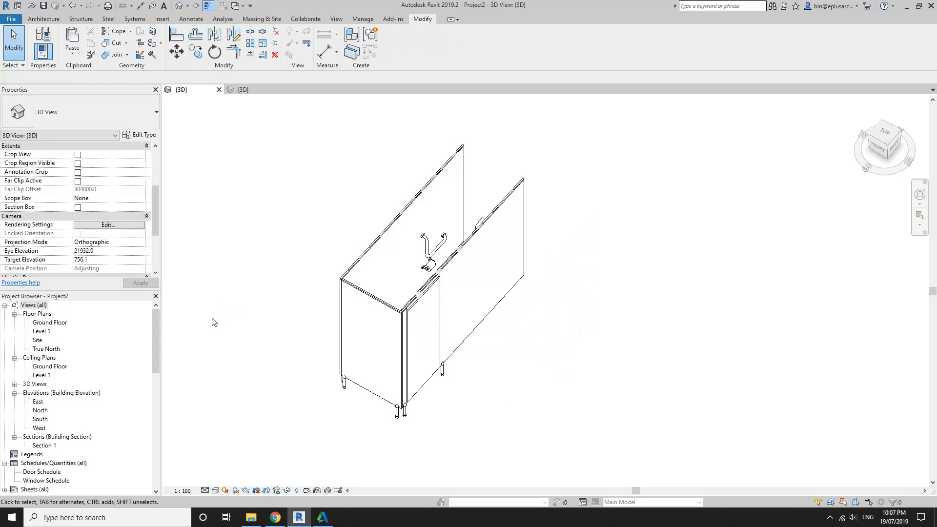
Step: Set the placed partition's Total Width back to 3000
left_click(366, 331)
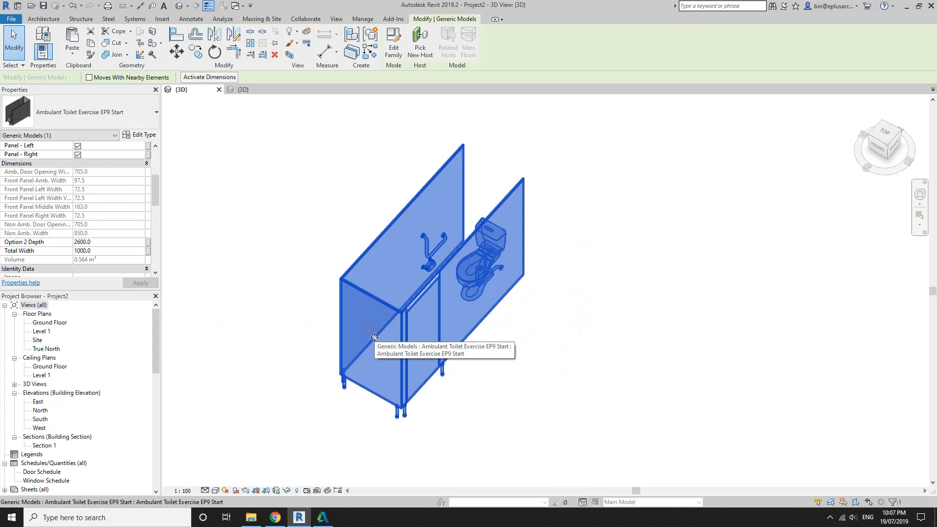
double_click(113, 251)
type("300")
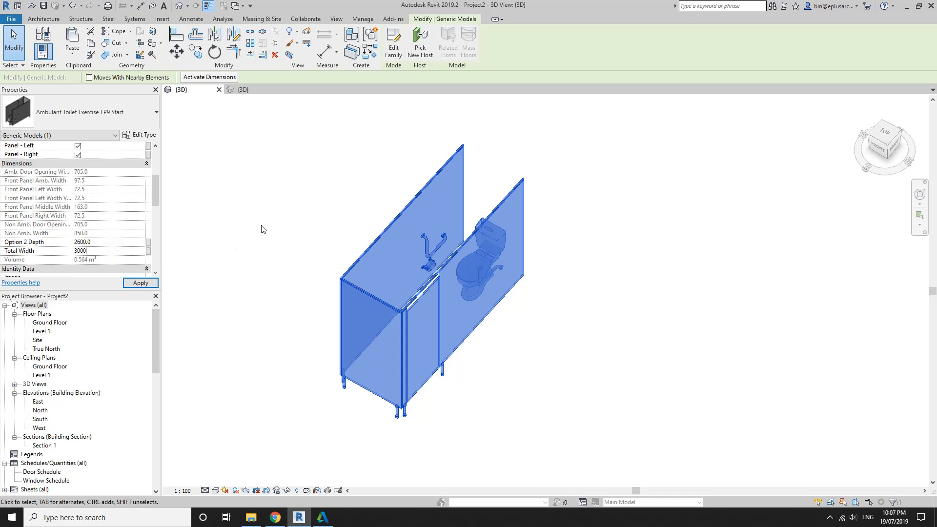
left_click(263, 219)
Step: Enable Option 1 on the placed partition and inspect its front panels in 3D
left_click(362, 313)
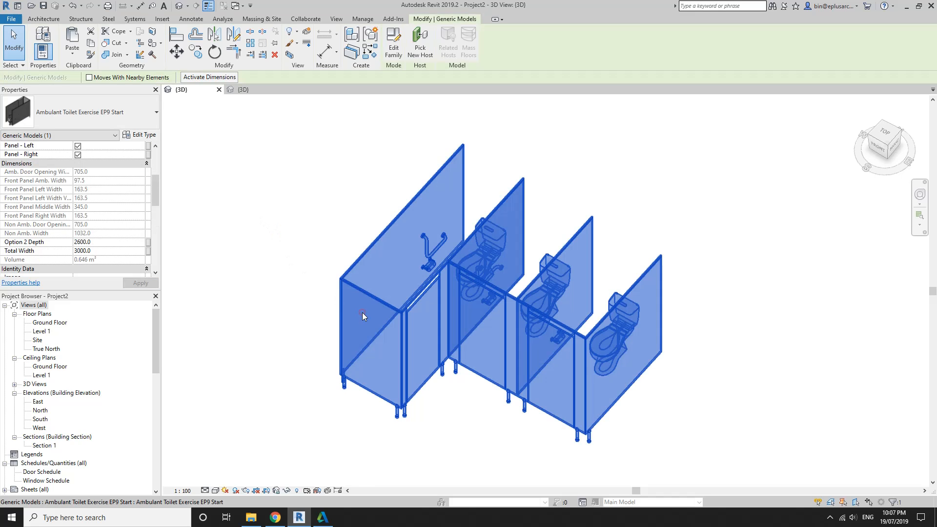
scroll(114, 247, "up", 3)
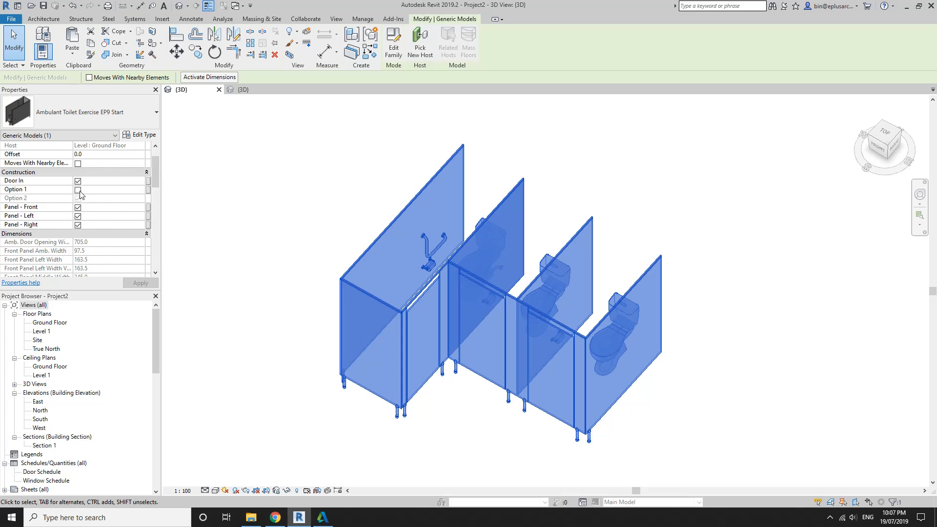
left_click(78, 189)
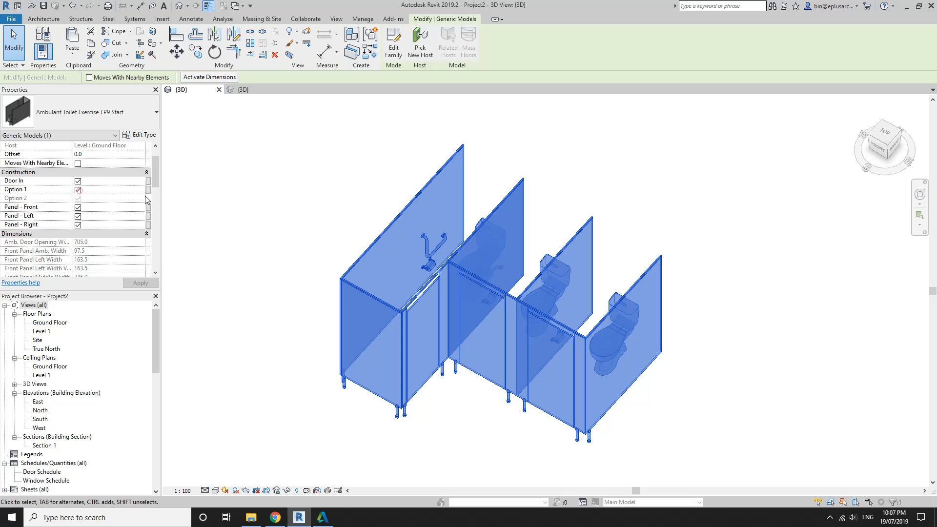
left_click(263, 268)
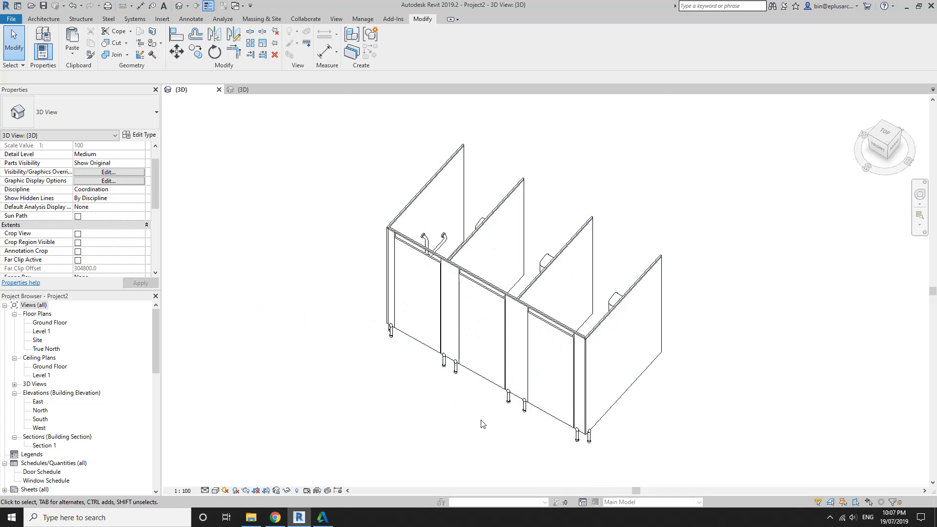
scroll(470, 445, "up", 4)
left_click(412, 255)
scroll(411, 254, "down", 2)
Step: With Option 1 enabled, set the placed partition's Total Width to 2000
left_click(405, 296)
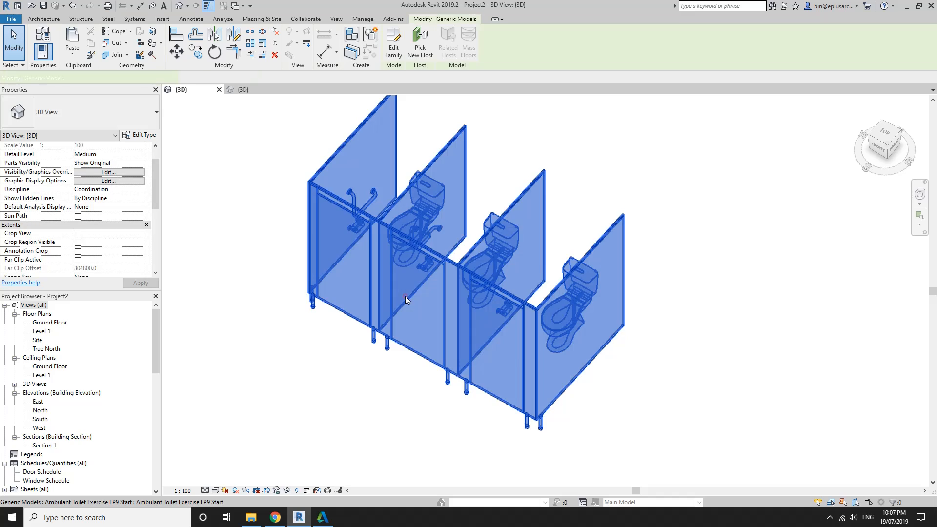
scroll(110, 235, "down", 4)
left_click(111, 225)
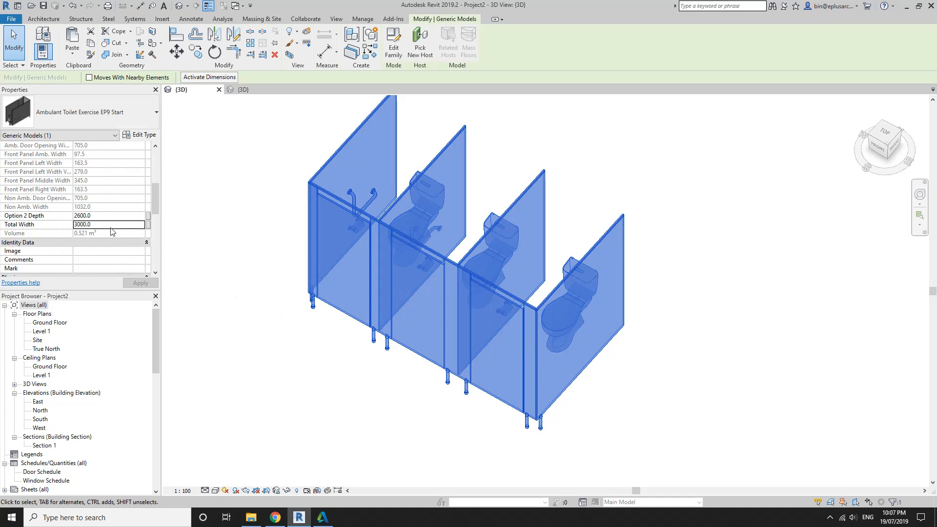
type("20")
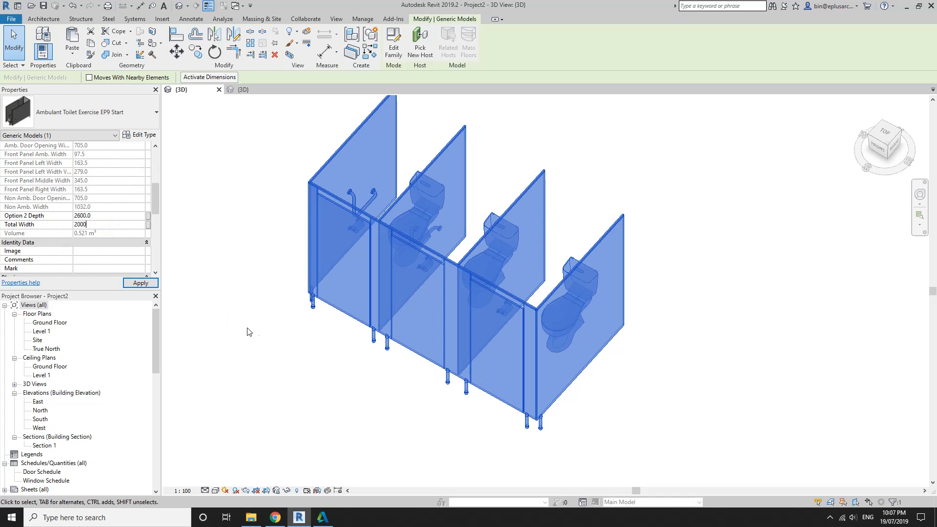
key("Return")
left_click(273, 347)
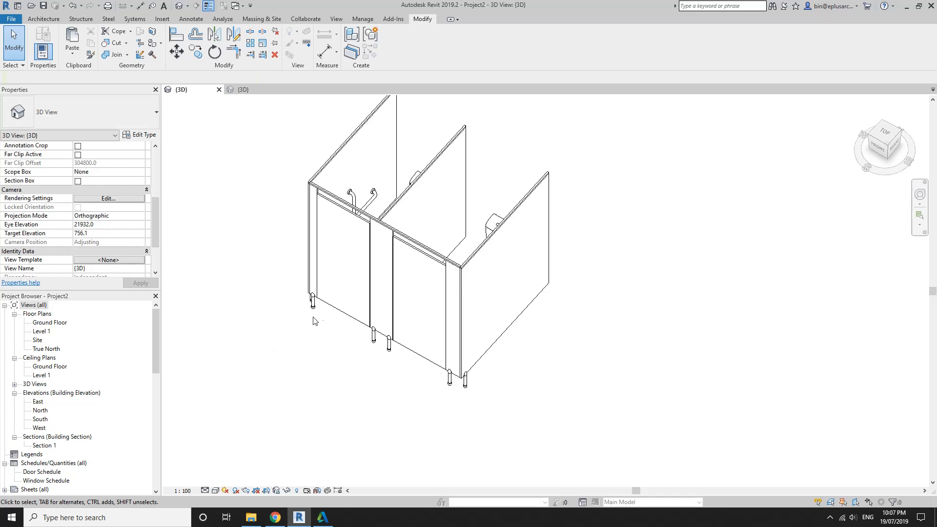
Step: Reduce the Option 1 partition's Total Width to 1000 and inspect the ambulant cubicle in 3D
left_click(341, 295)
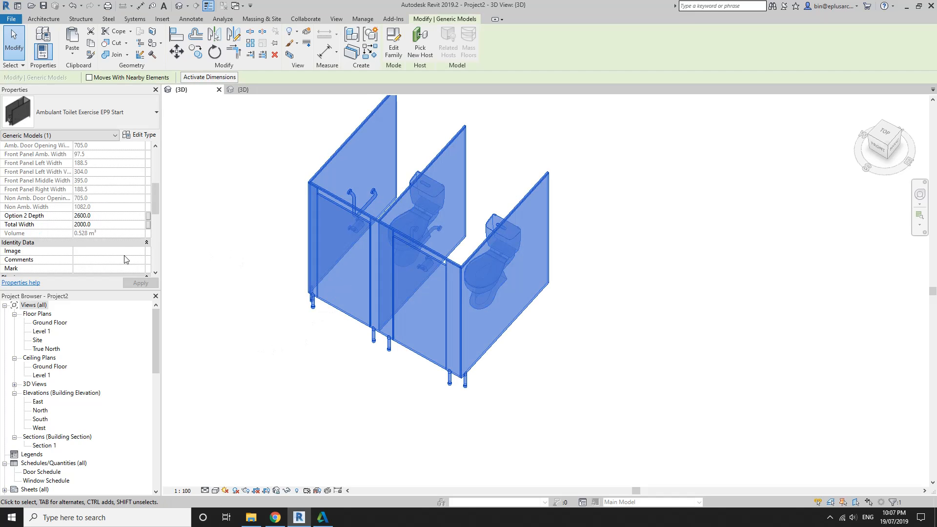
left_click(112, 226)
type("10")
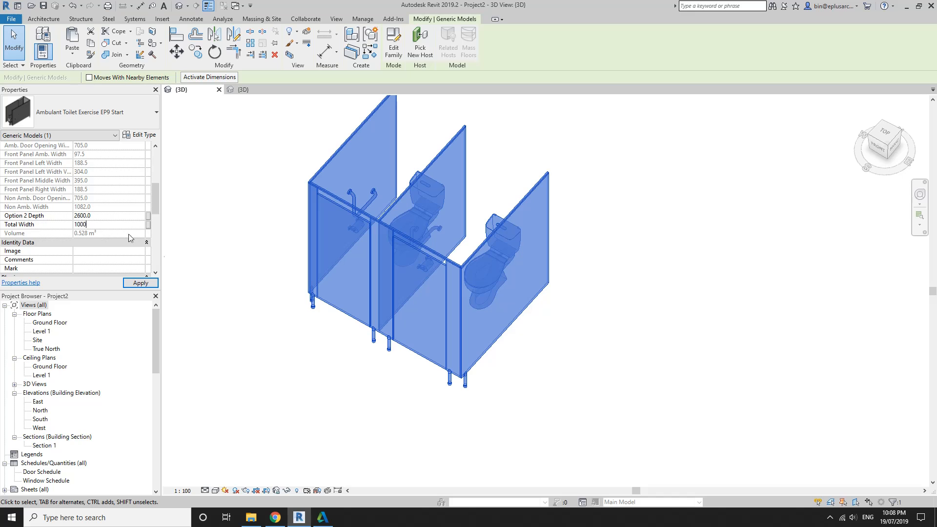
type("00")
key("Return")
left_click(353, 375)
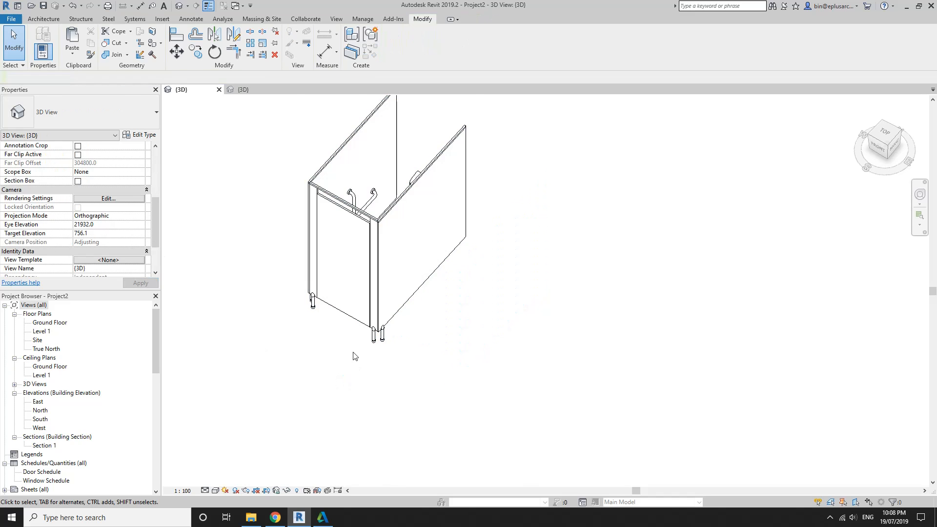
scroll(354, 414, "up", 4)
scroll(351, 381, "down", 5)
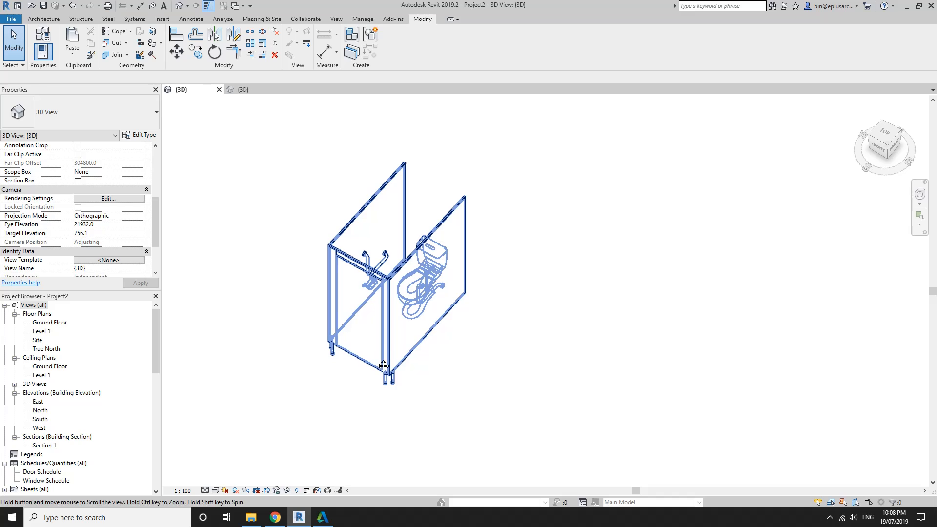
scroll(131, 239, "down", 3)
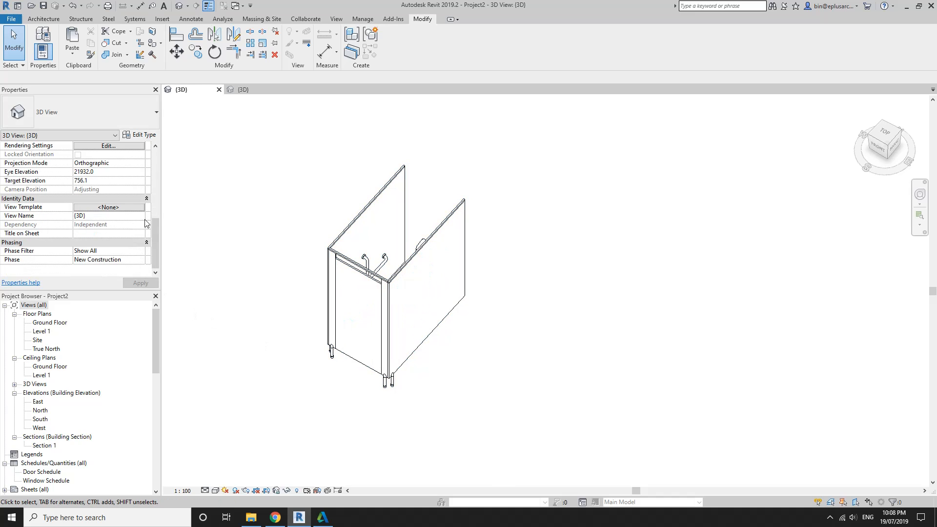
Step: Turn off Option 1 on the placed partition to restore the Option 2 layout
left_click(454, 283)
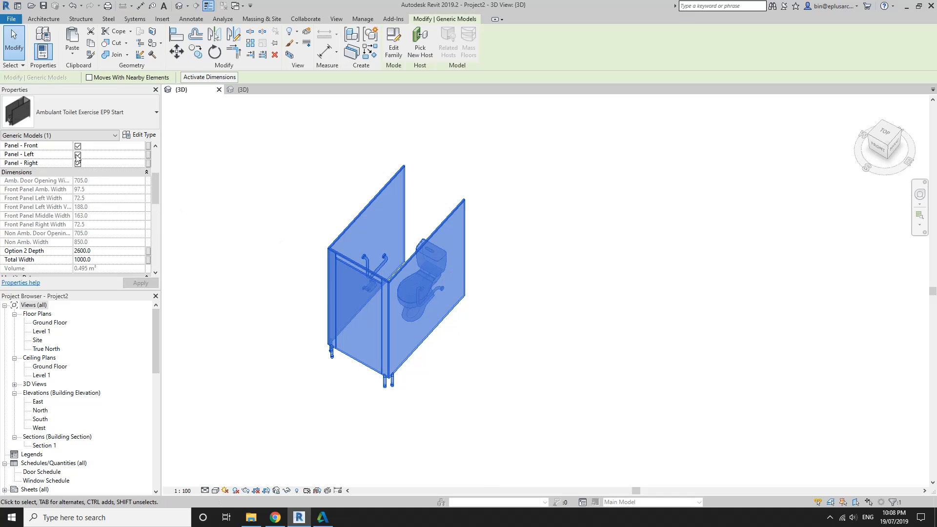
scroll(77, 156, "up", 4)
left_click(78, 208)
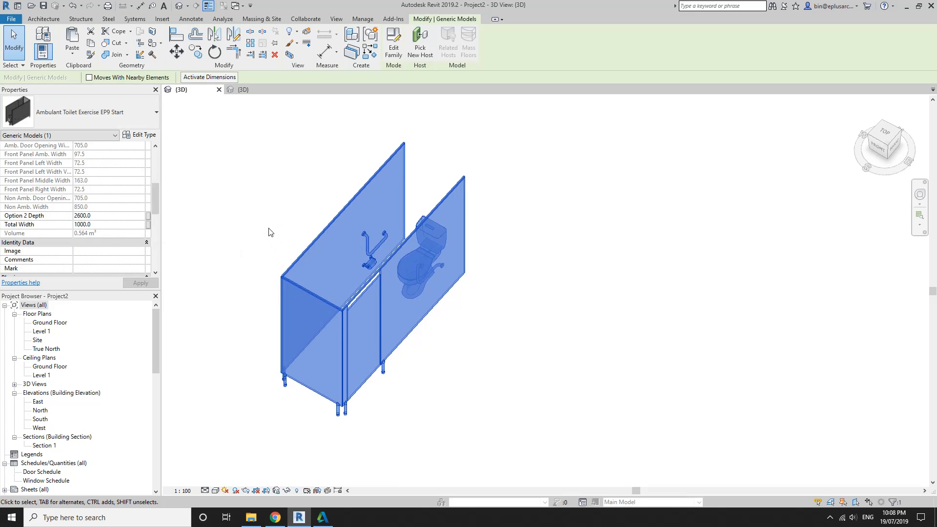
Step: Set the Option 2 partition's Total Width to 4000 and check the arrayed cubicles in 3D
scroll(100, 215, "down", 3)
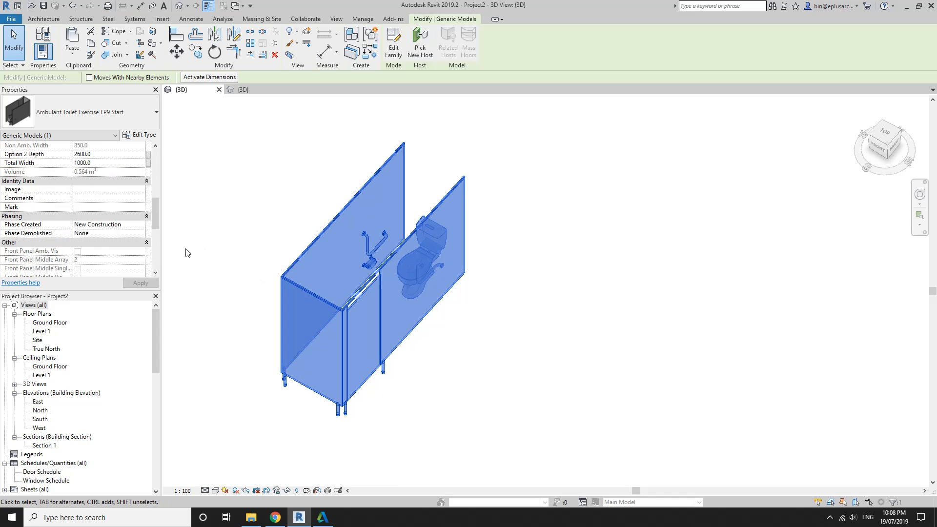
scroll(157, 237, "up", 1)
left_click(126, 193)
type("4000")
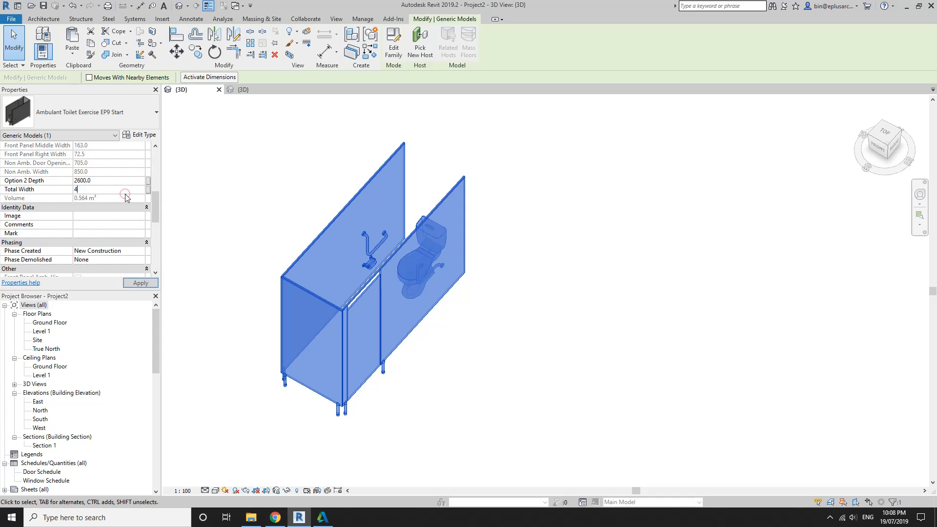
left_click(512, 236)
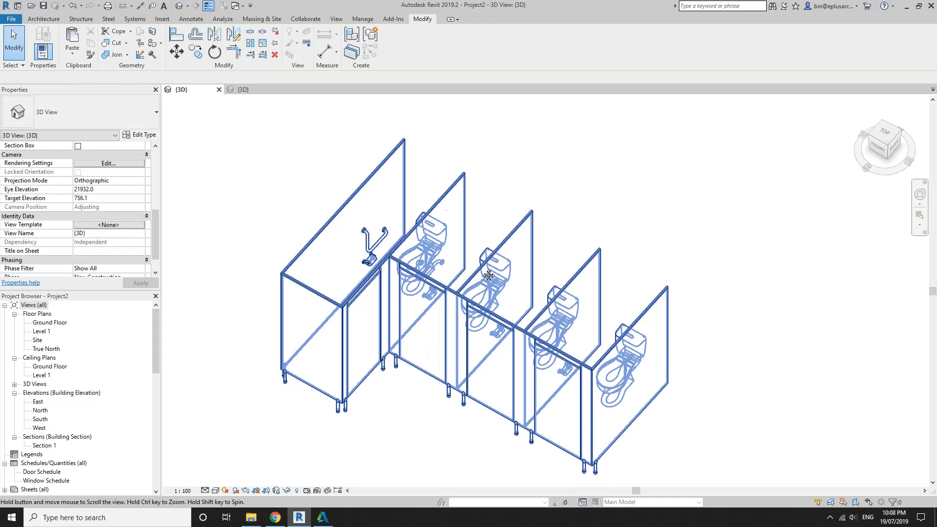